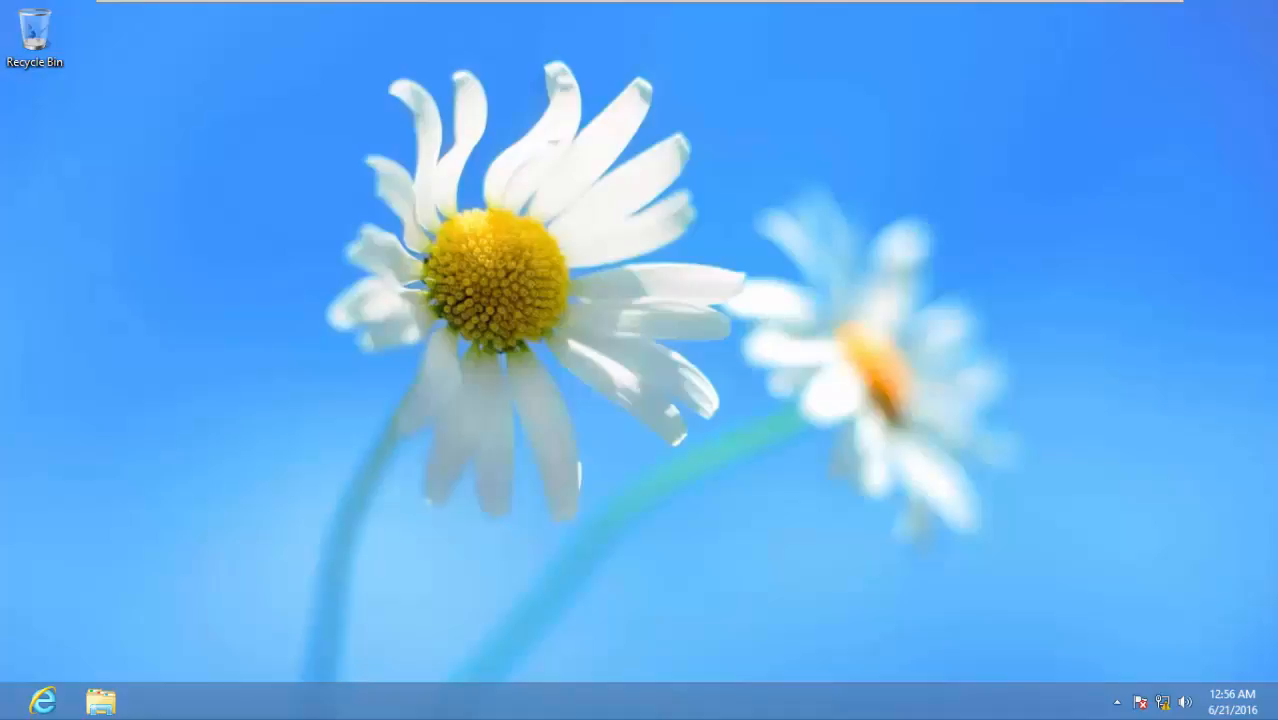
Enable the Computer, Network, Control Panel and user folder desktop icons, then refresh the desktop
right_click(593, 215)
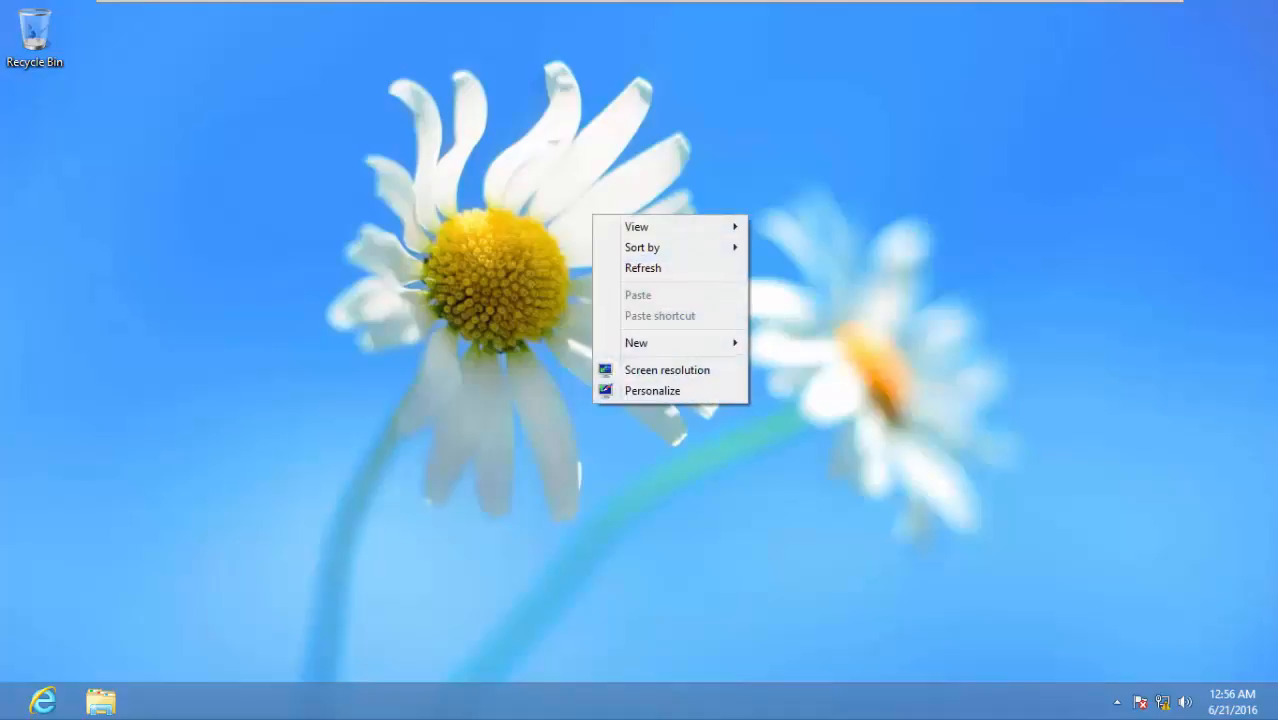
left_click(652, 390)
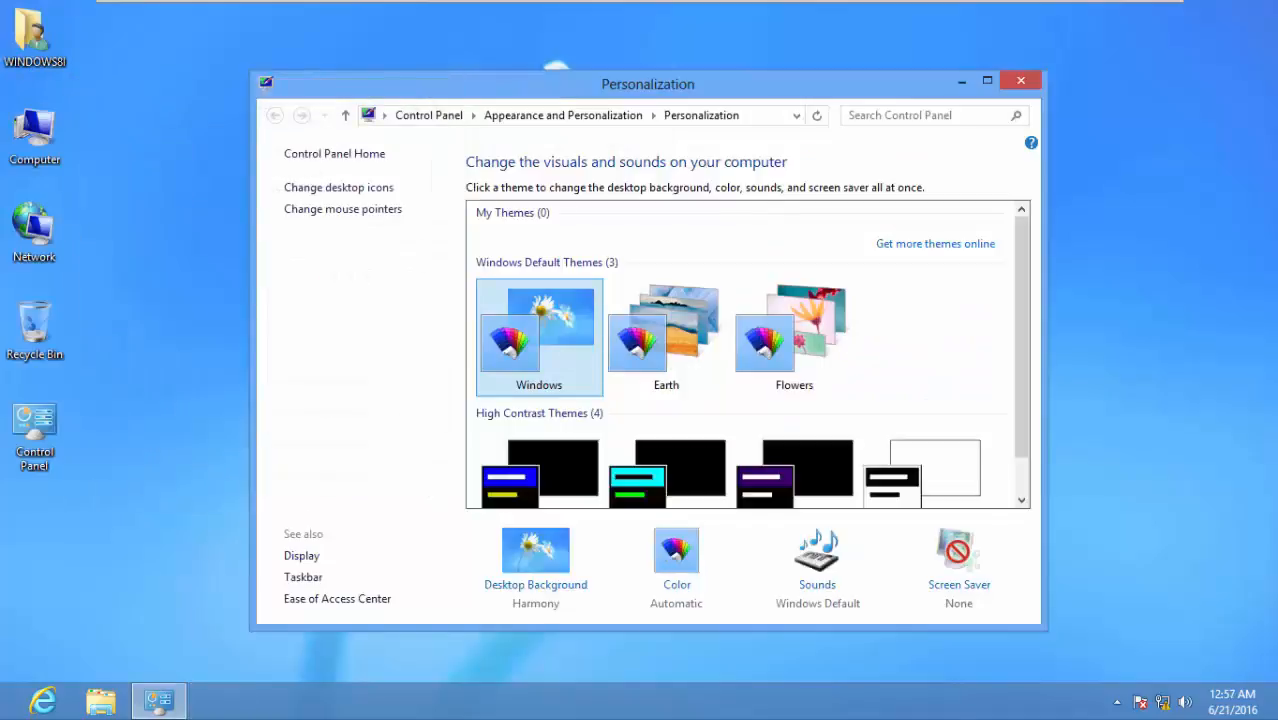
left_click(1020, 81)
right_click(890, 321)
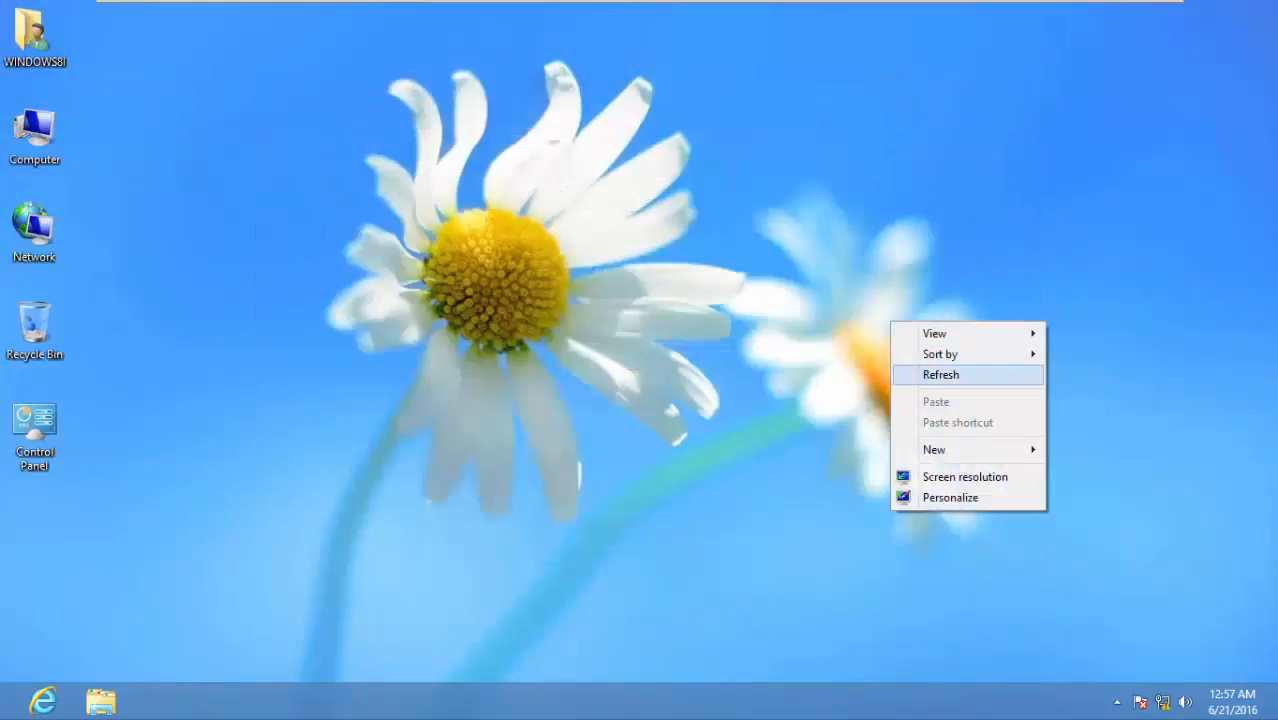
left_click(941, 374)
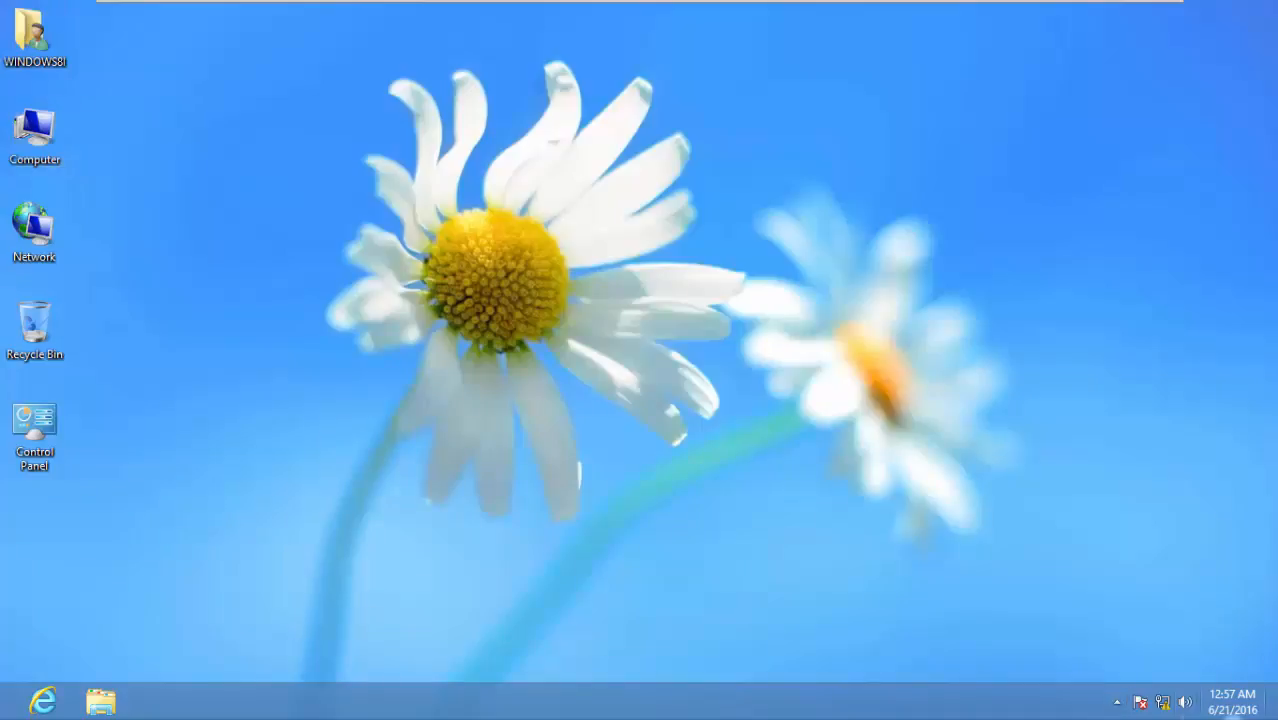
Refresh the desktop and open the network adapter list from the Network and Sharing Center
right_click(513, 196)
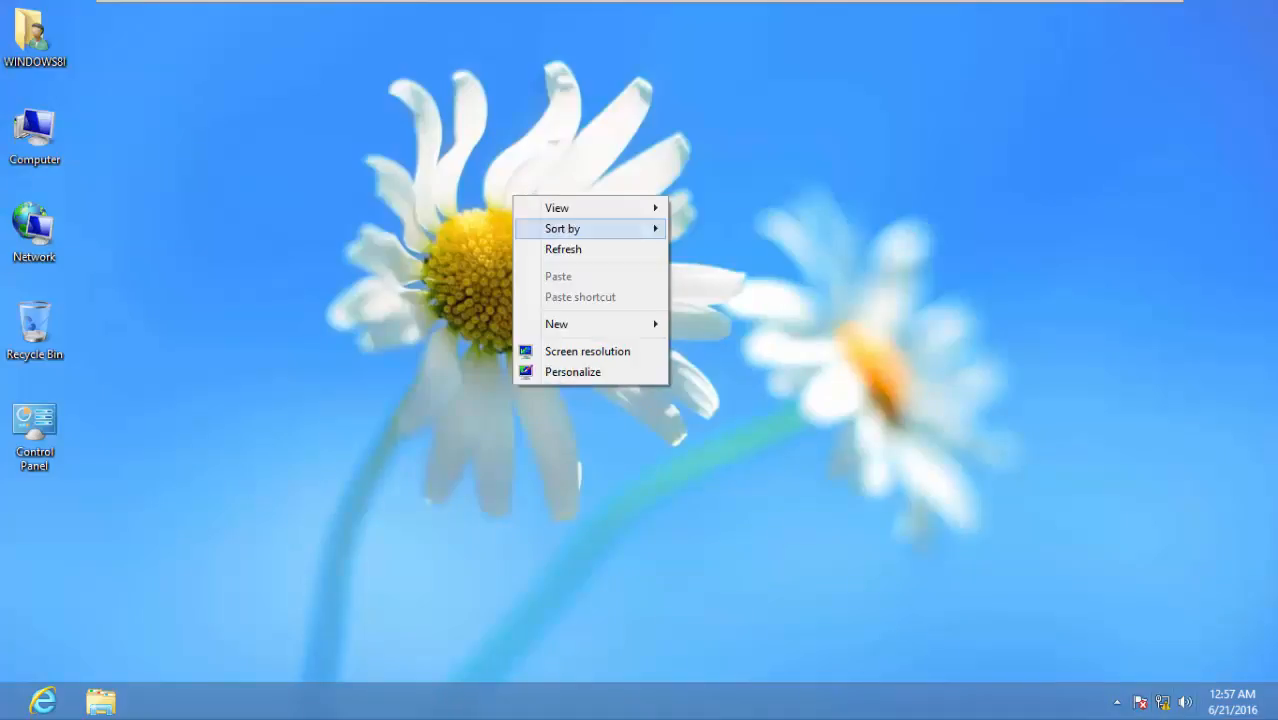
left_click(580, 246)
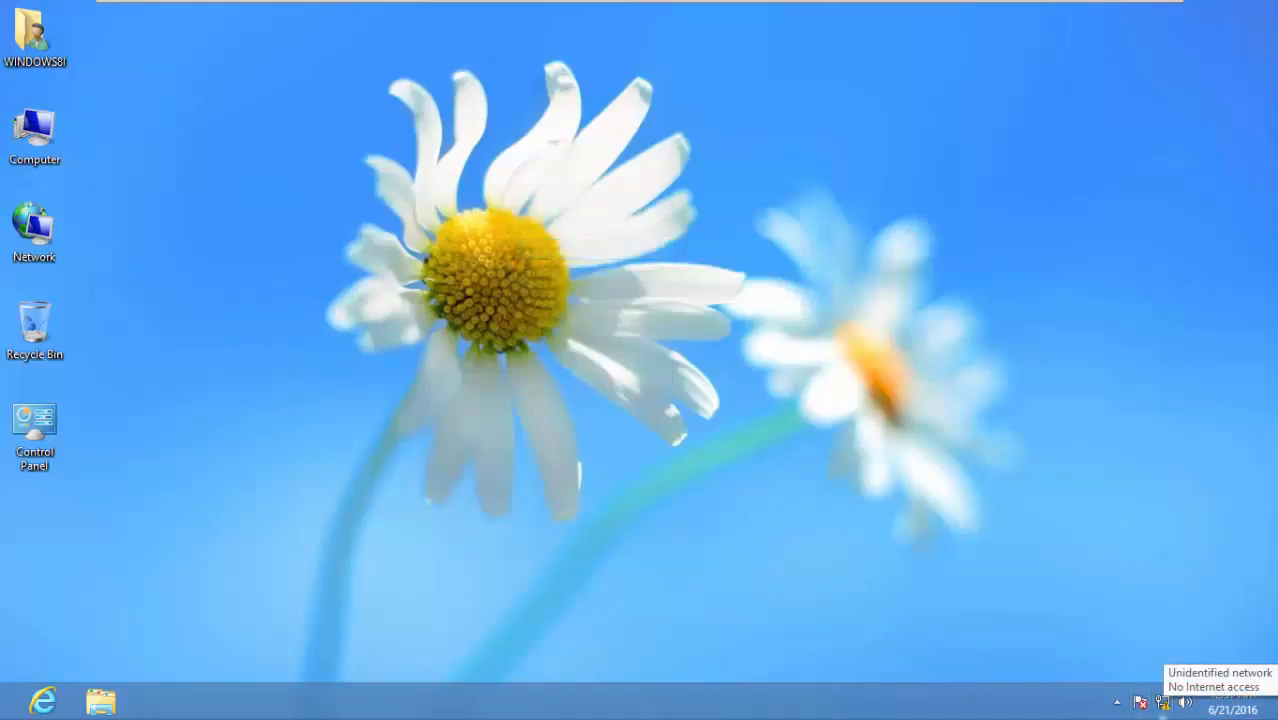
right_click(1162, 702)
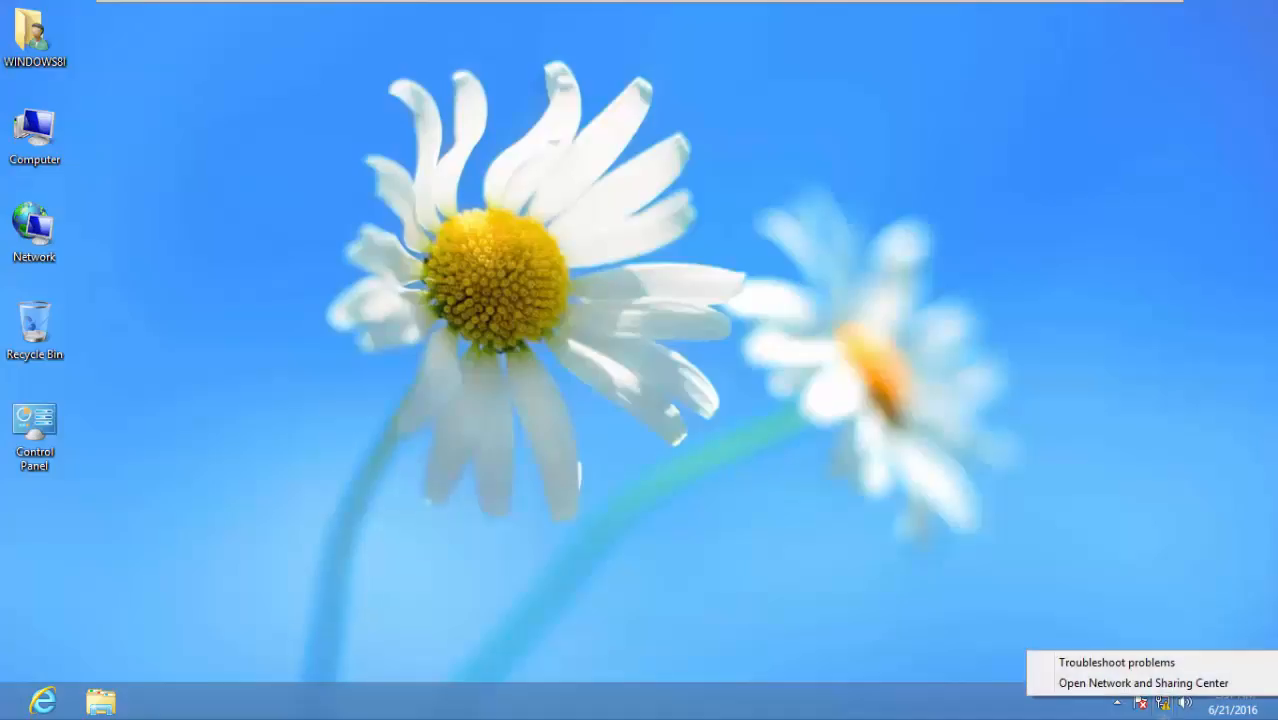
left_click(1143, 683)
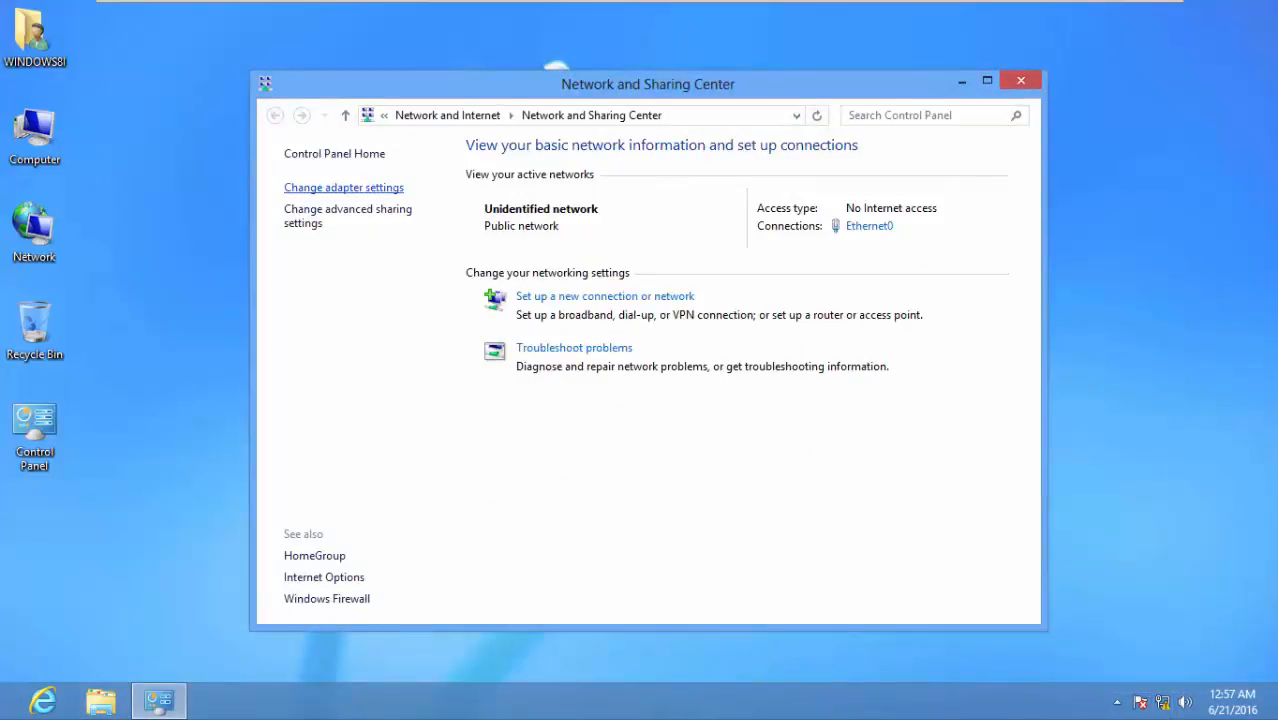
left_click(343, 188)
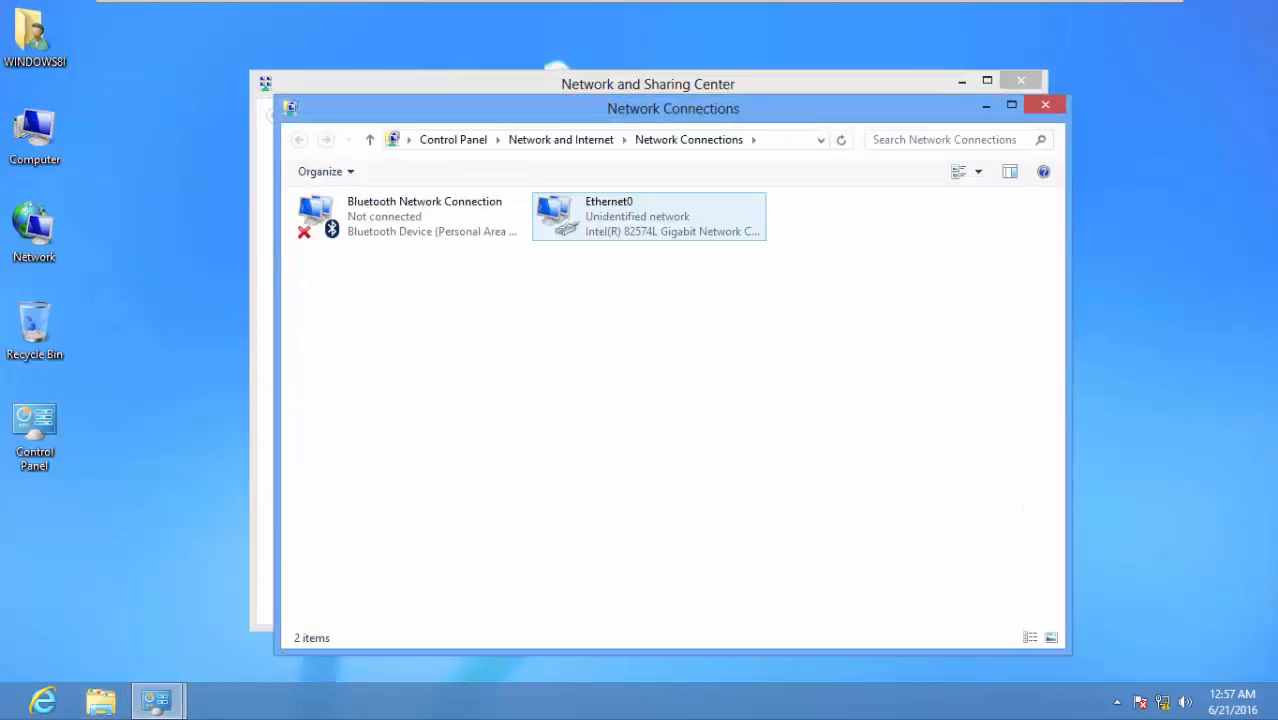
Disable the Bluetooth Network Connection, leaving Ethernet0 enabled
left_click(408, 217)
right_click(420, 213)
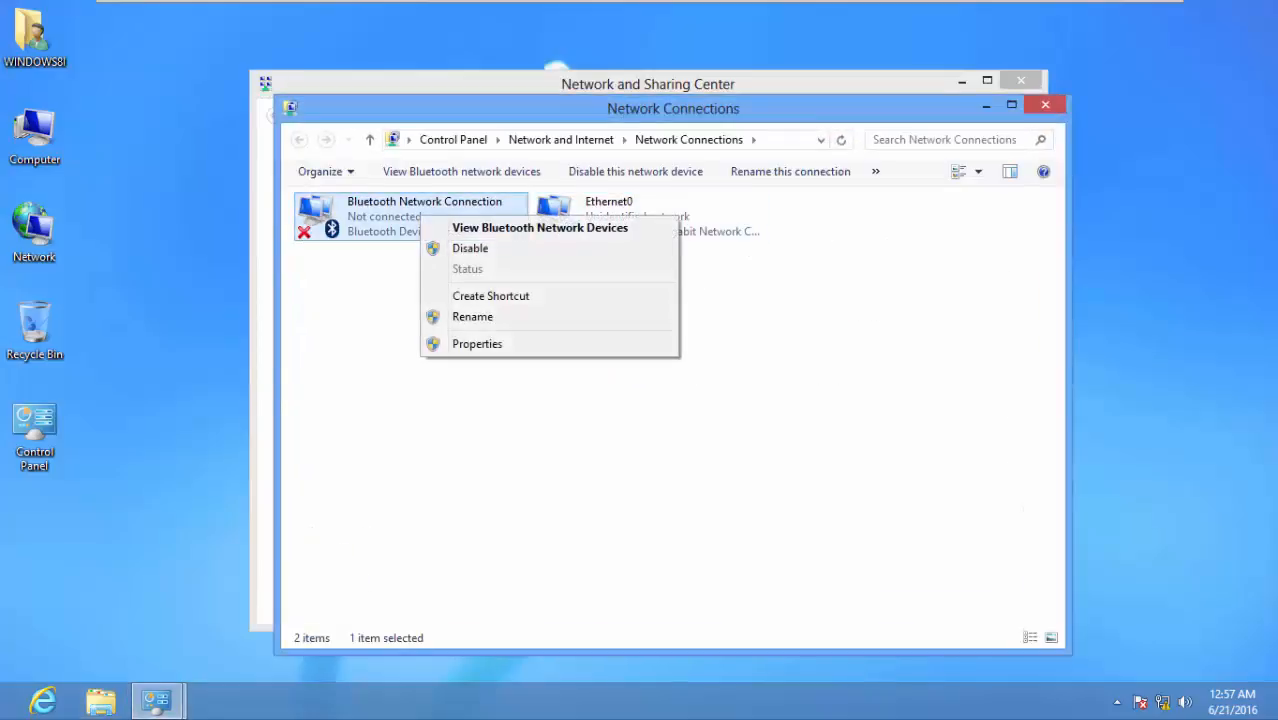
left_click(471, 248)
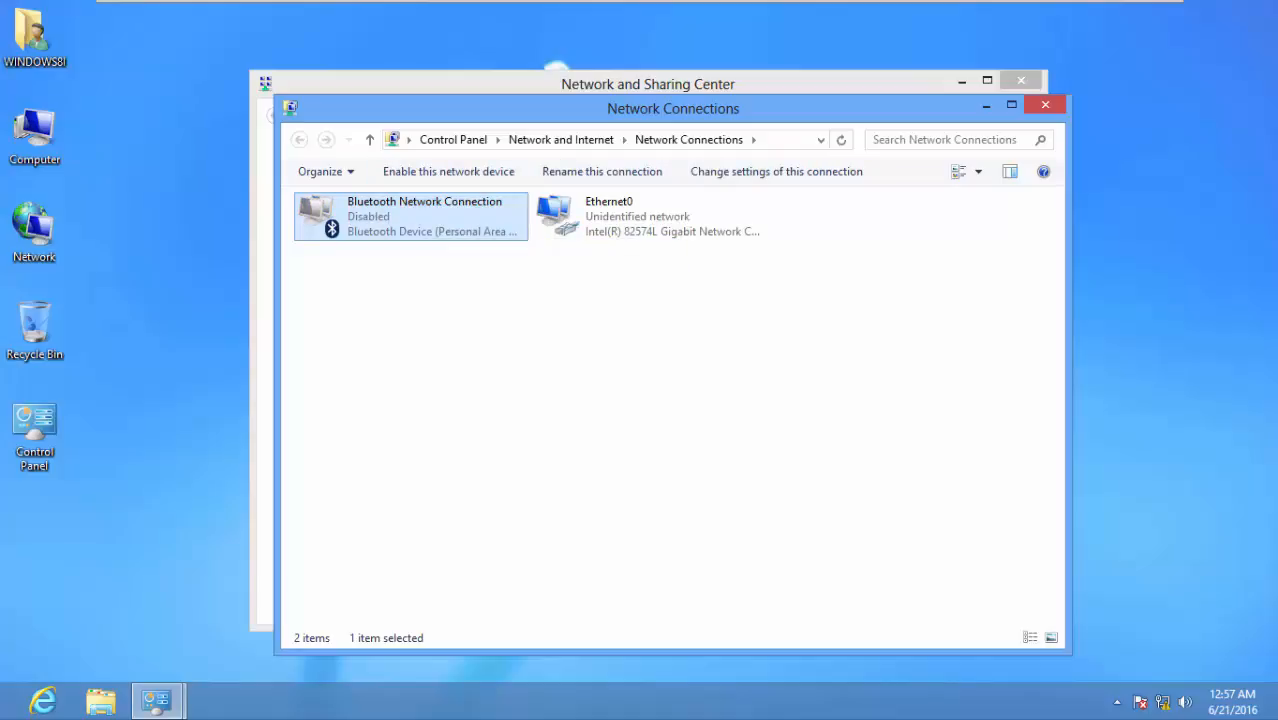
right_click(627, 220)
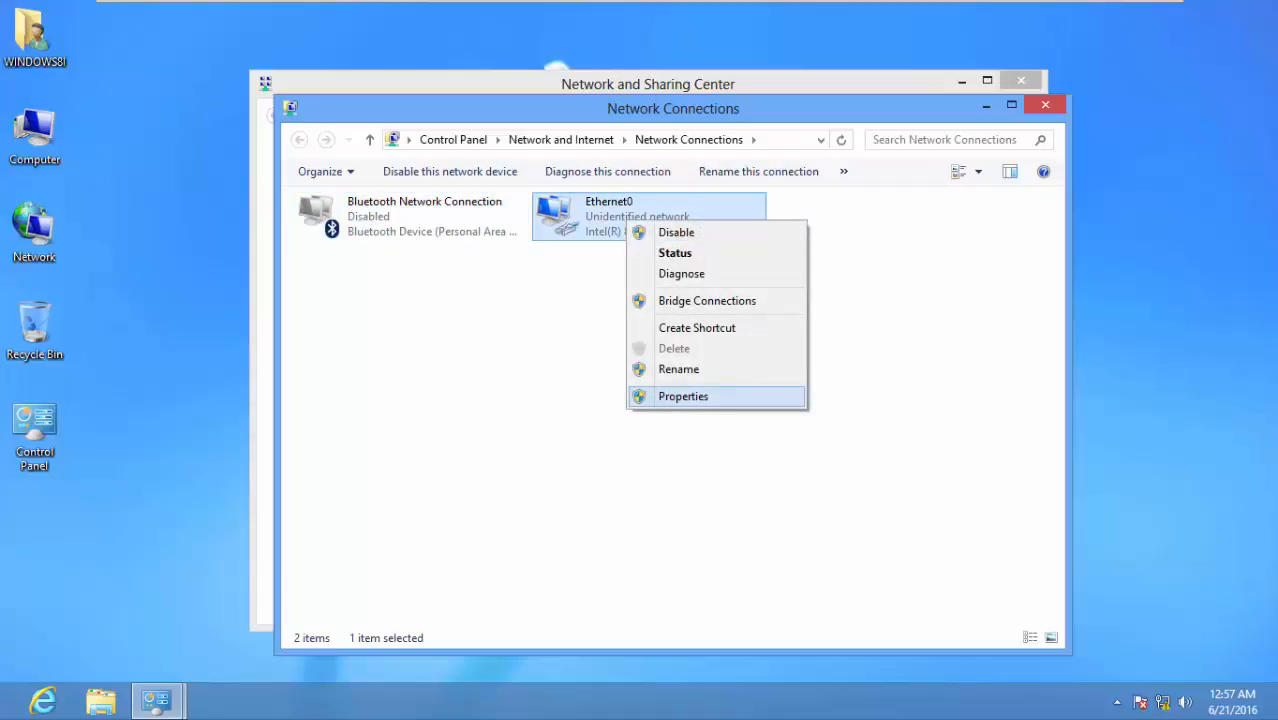
Untick TCP/IPv6 in Ethernet0's properties and open its TCP/IPv4 properties
left_click(683, 396)
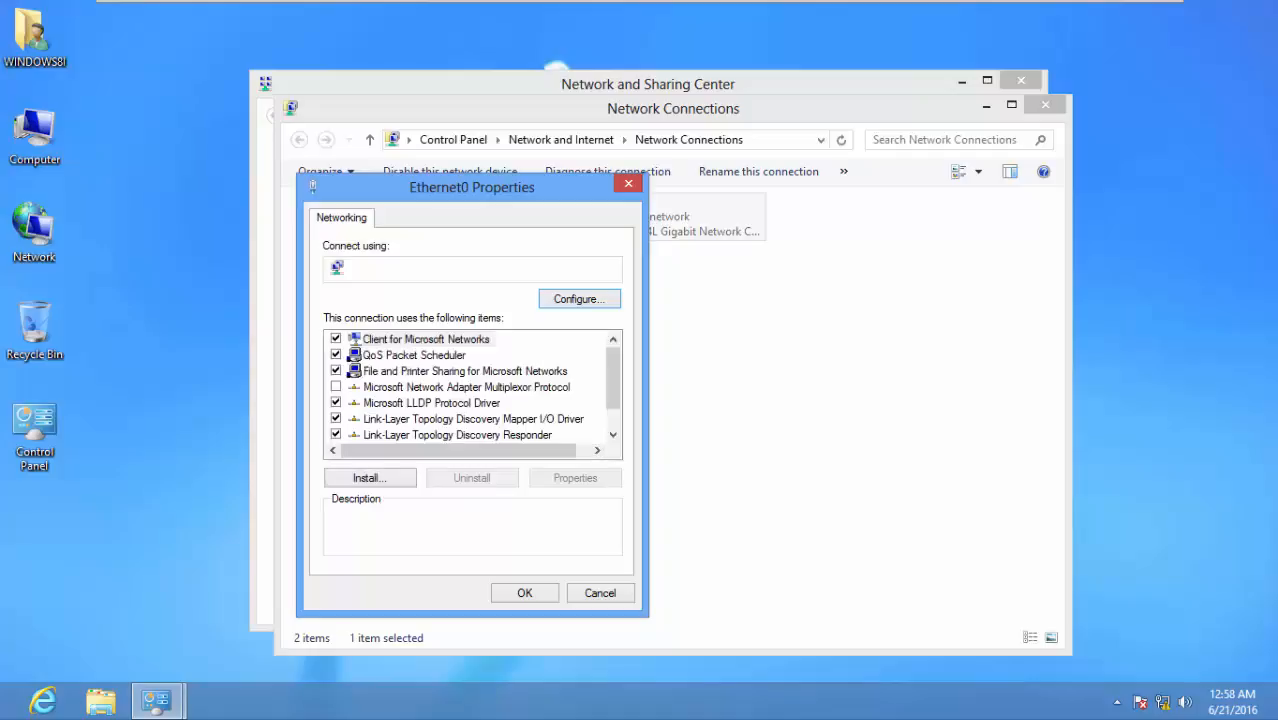
left_click_drag(613, 378, 613, 400)
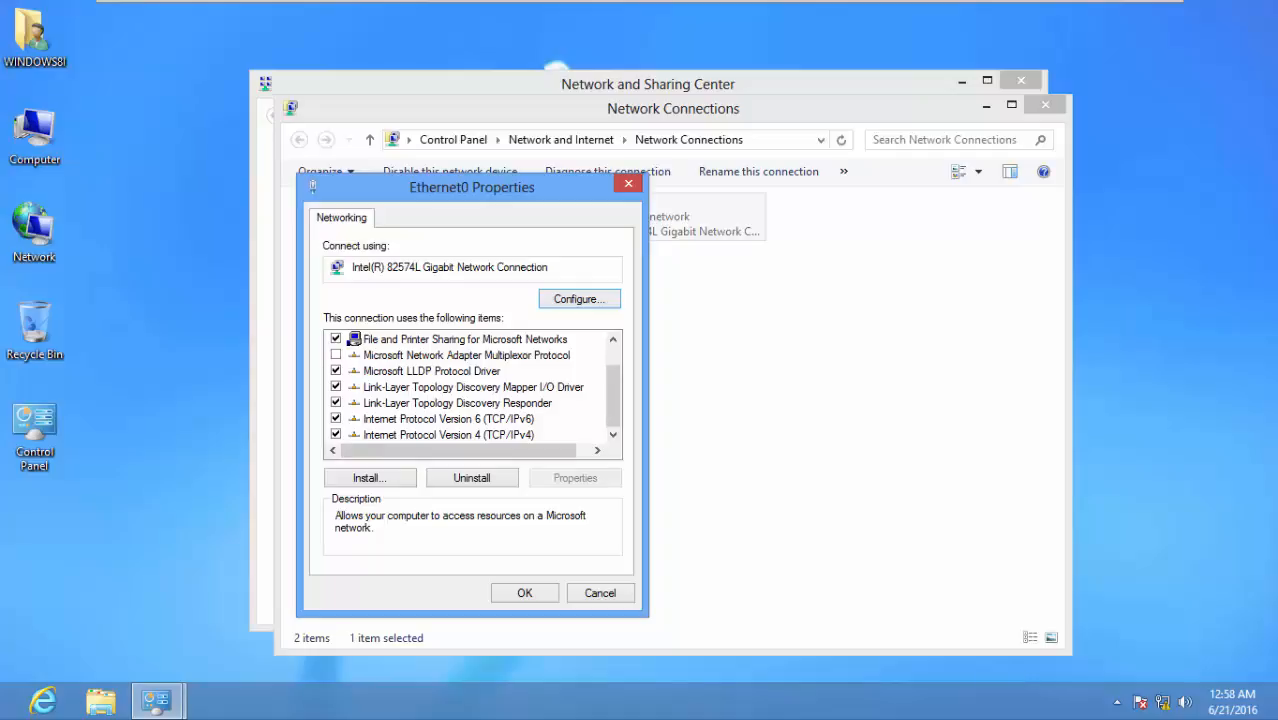
left_click(336, 419)
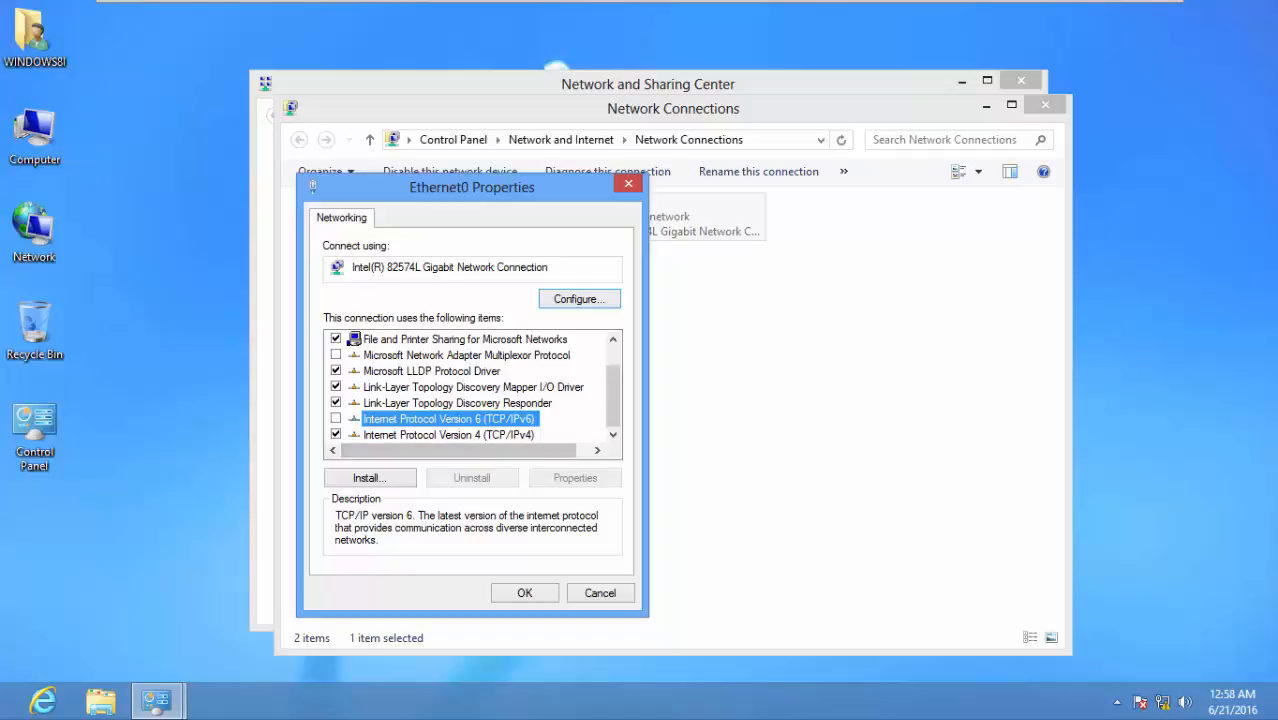
left_click(448, 435)
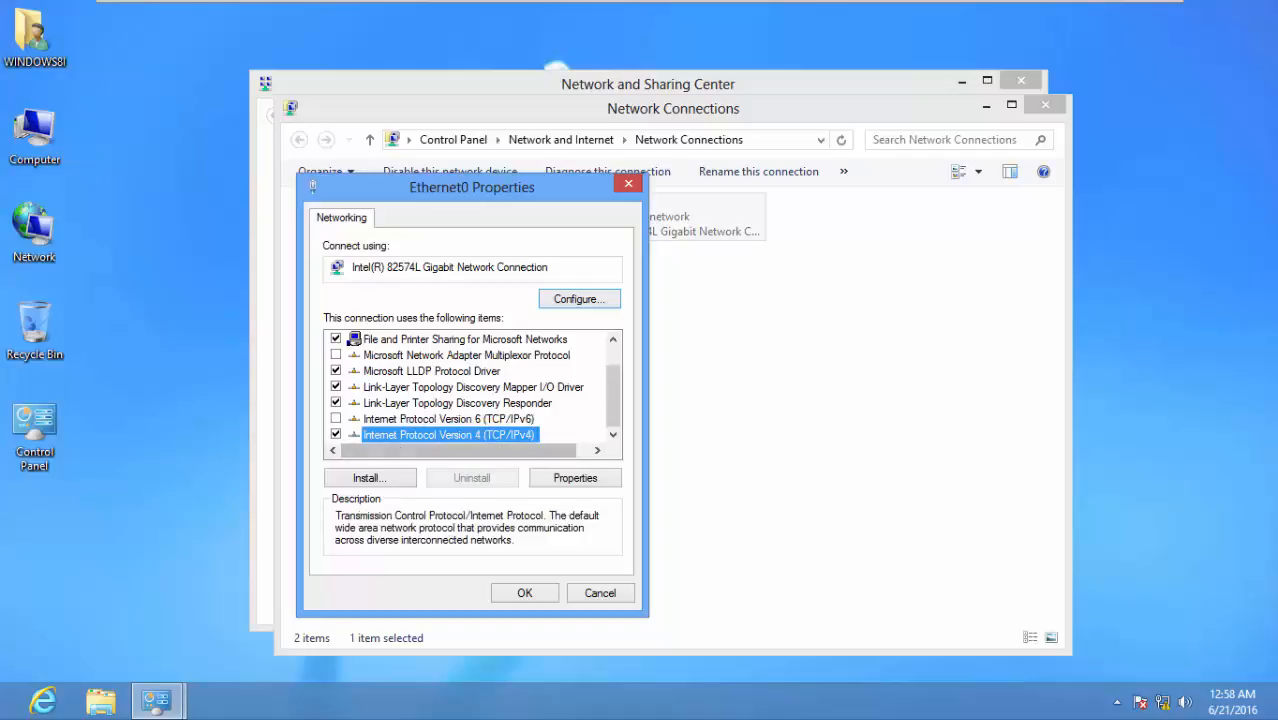
left_click(575, 478)
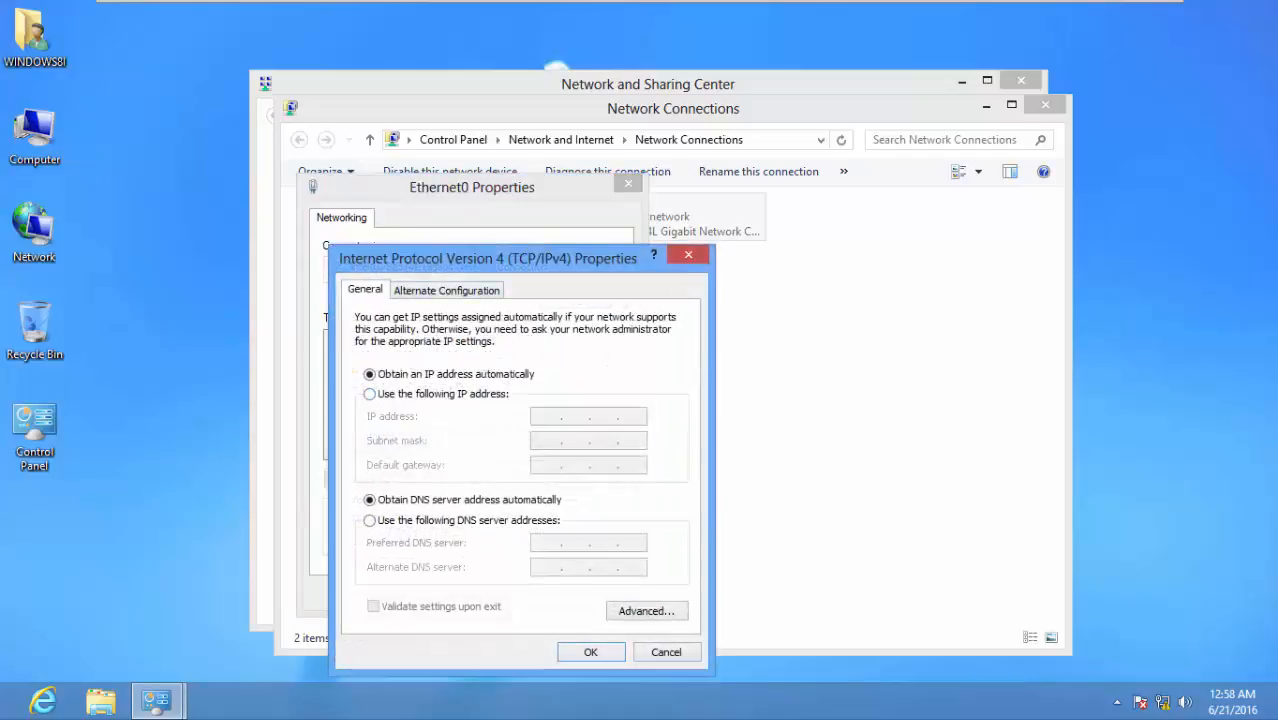
Give Ethernet0 static IP 192.168.0.1 with mask 255.255.255.0, then close the network windows
left_click_drag(484, 260, 490, 196)
left_click(376, 330)
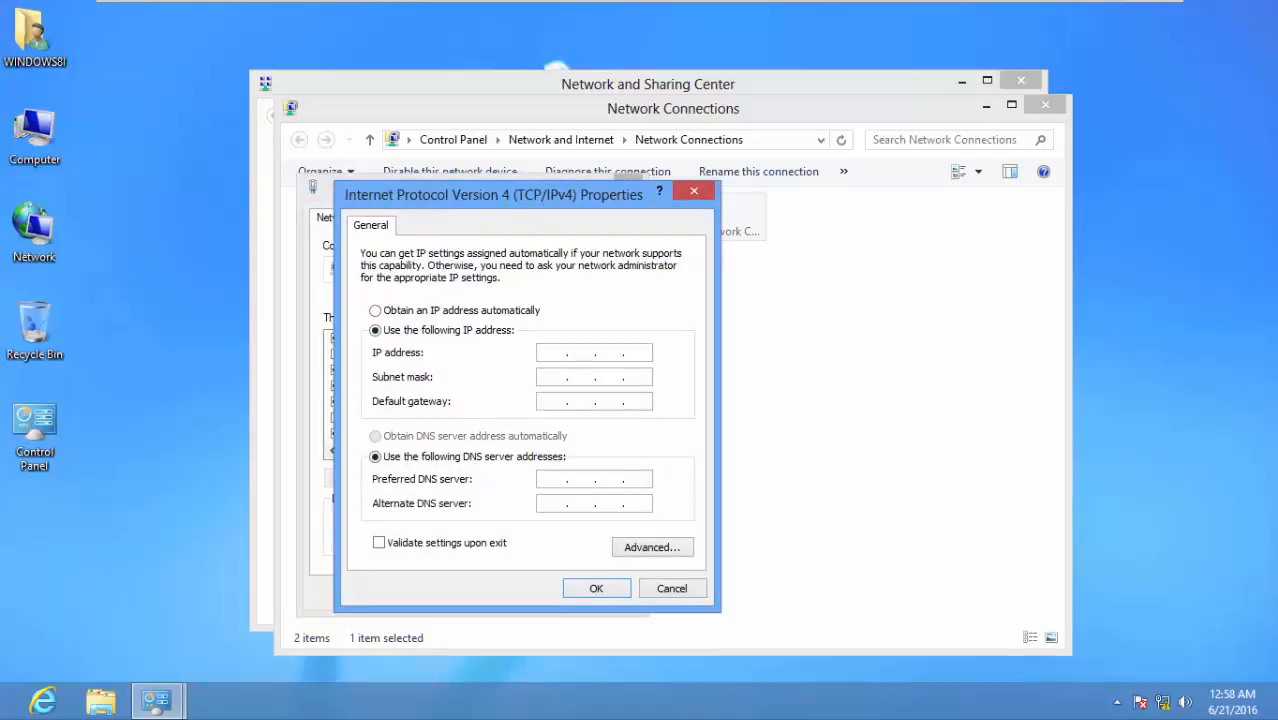
left_click(552, 353)
type("19")
type("2168.0.1")
key("Tab")
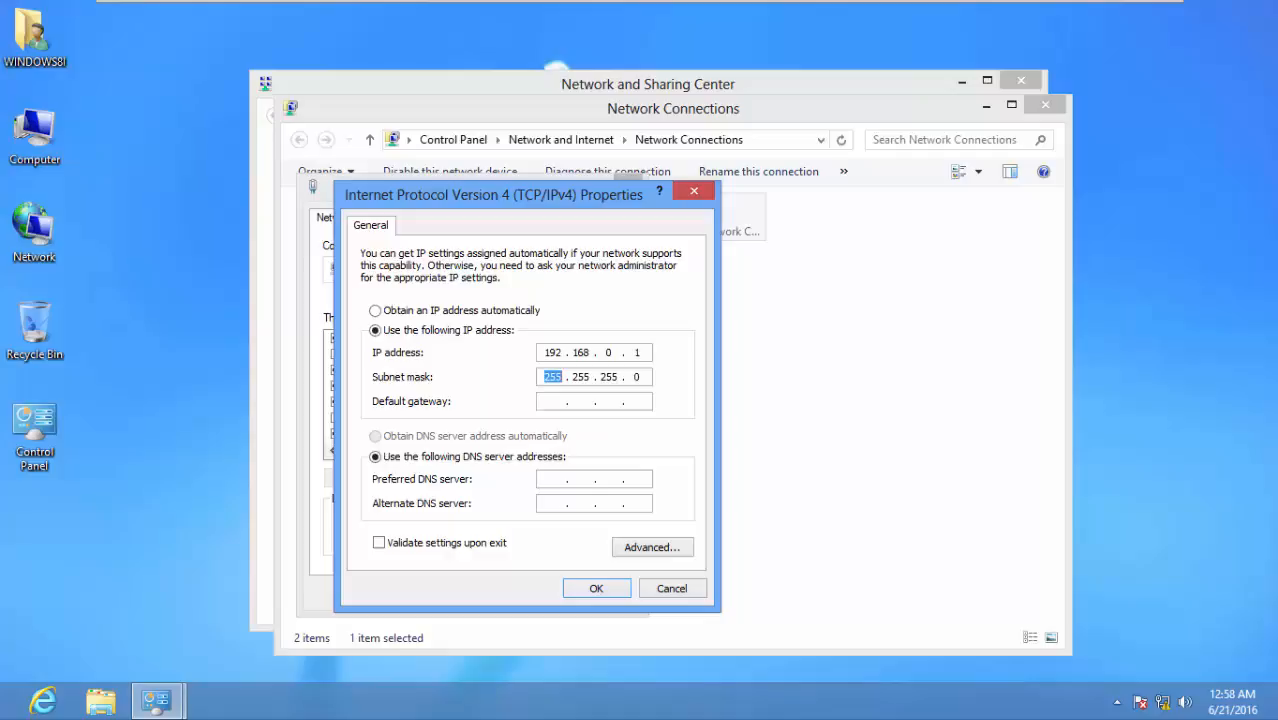
key("Tab")
left_click(581, 479)
left_click(596, 588)
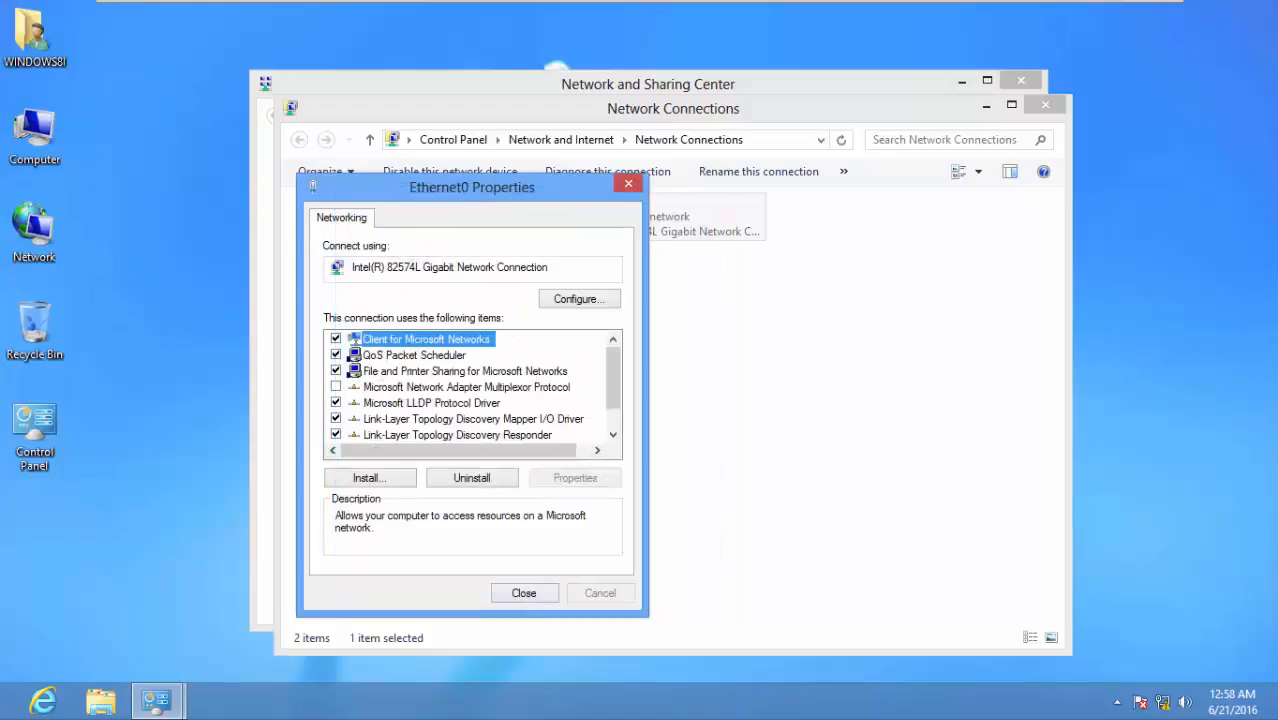
left_click(524, 593)
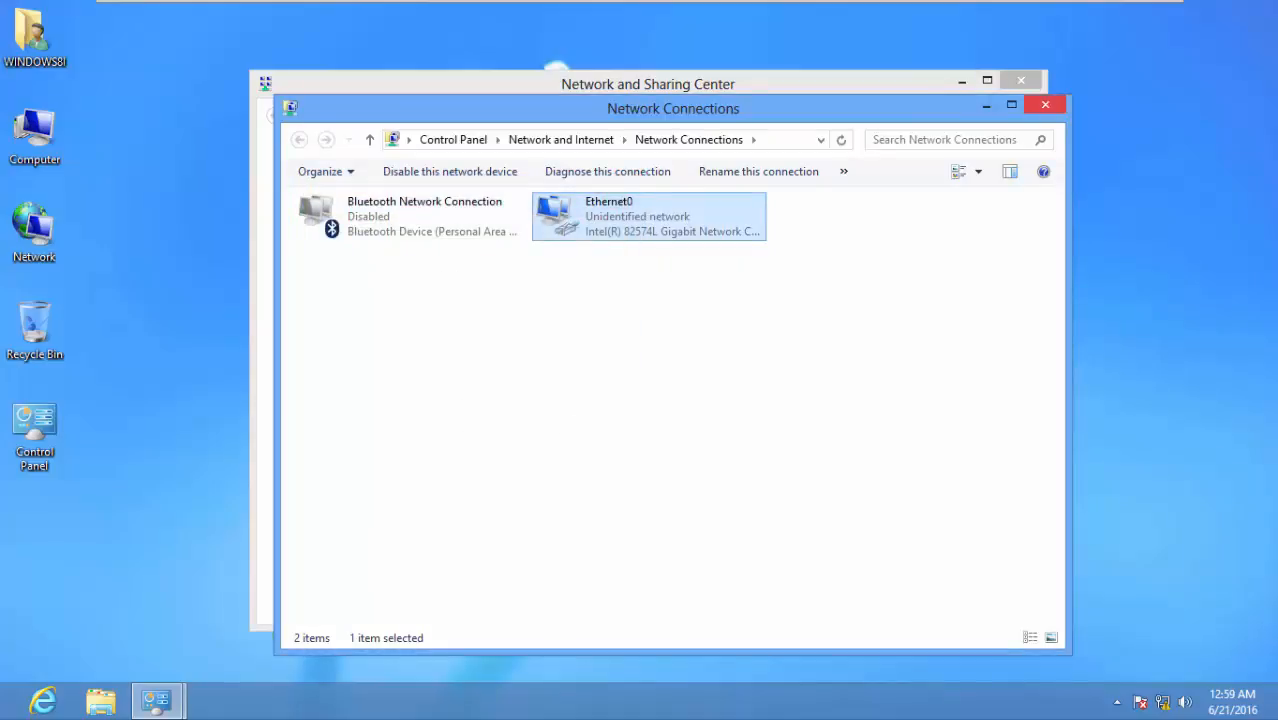
left_click(1045, 105)
Refresh the desktop and reopen the Network and Sharing Center at its advanced sharing settings
left_click(1020, 80)
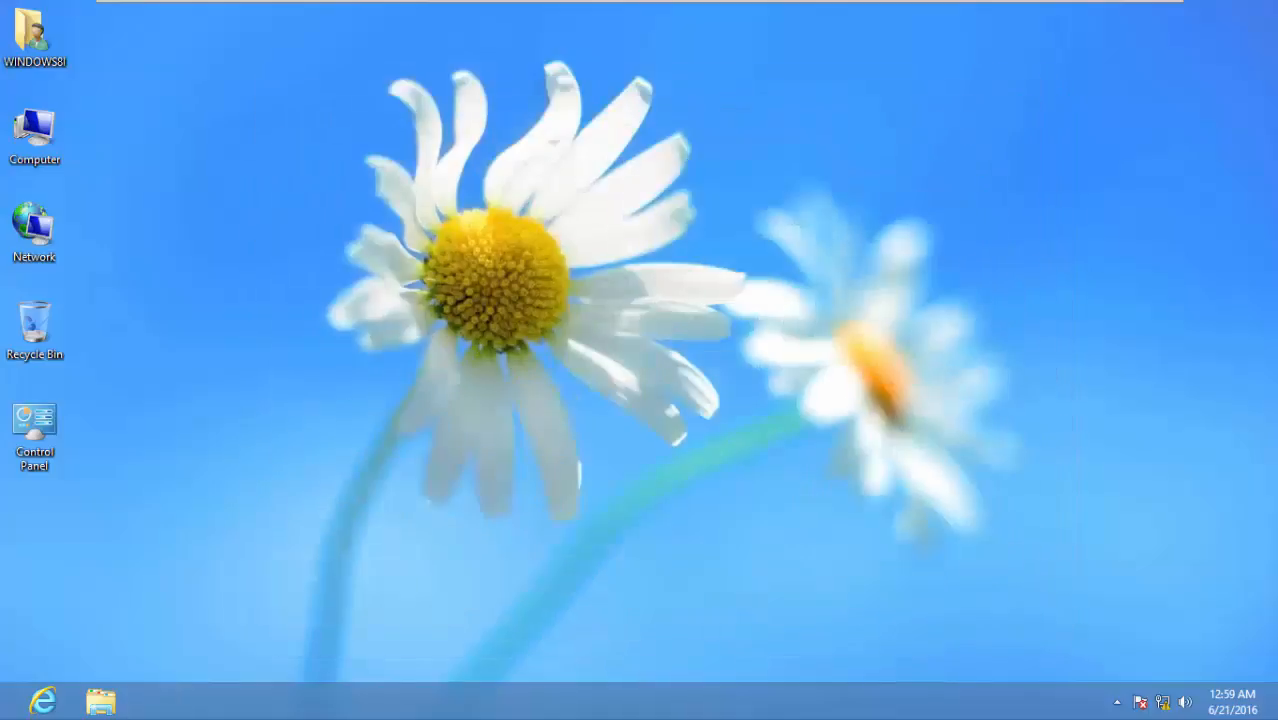
right_click(579, 368)
left_click(612, 426)
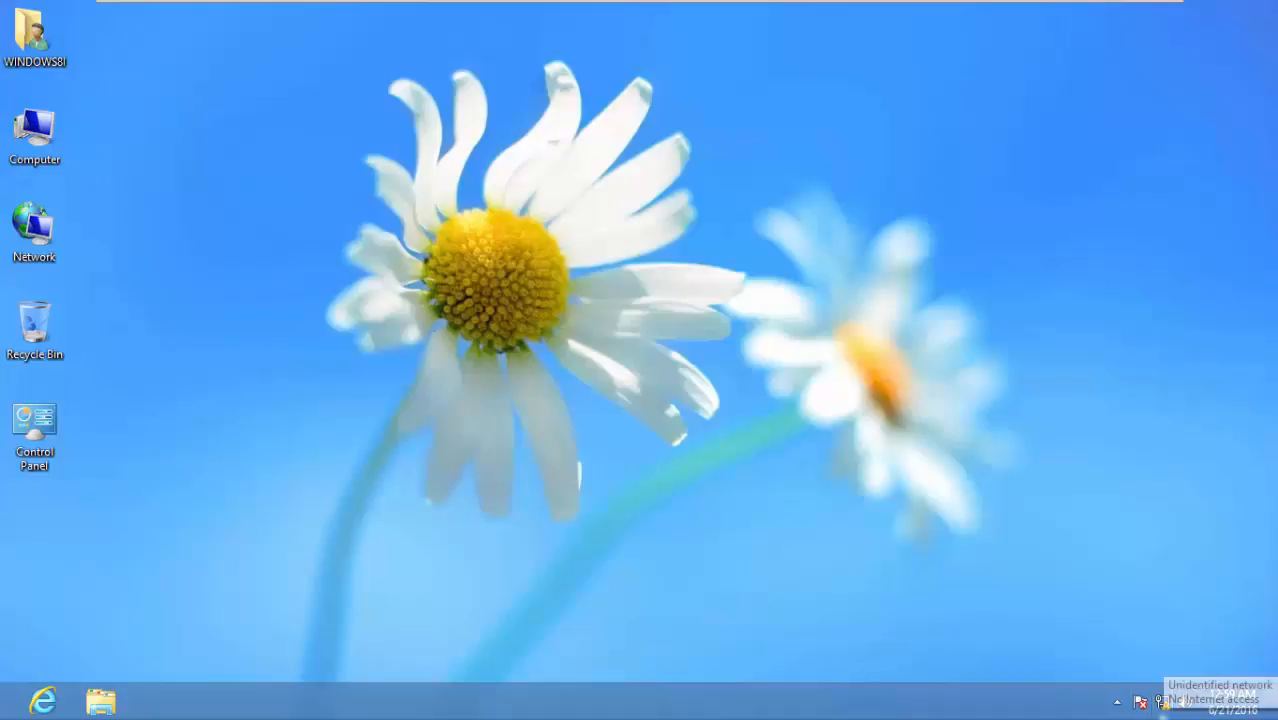
right_click(1162, 708)
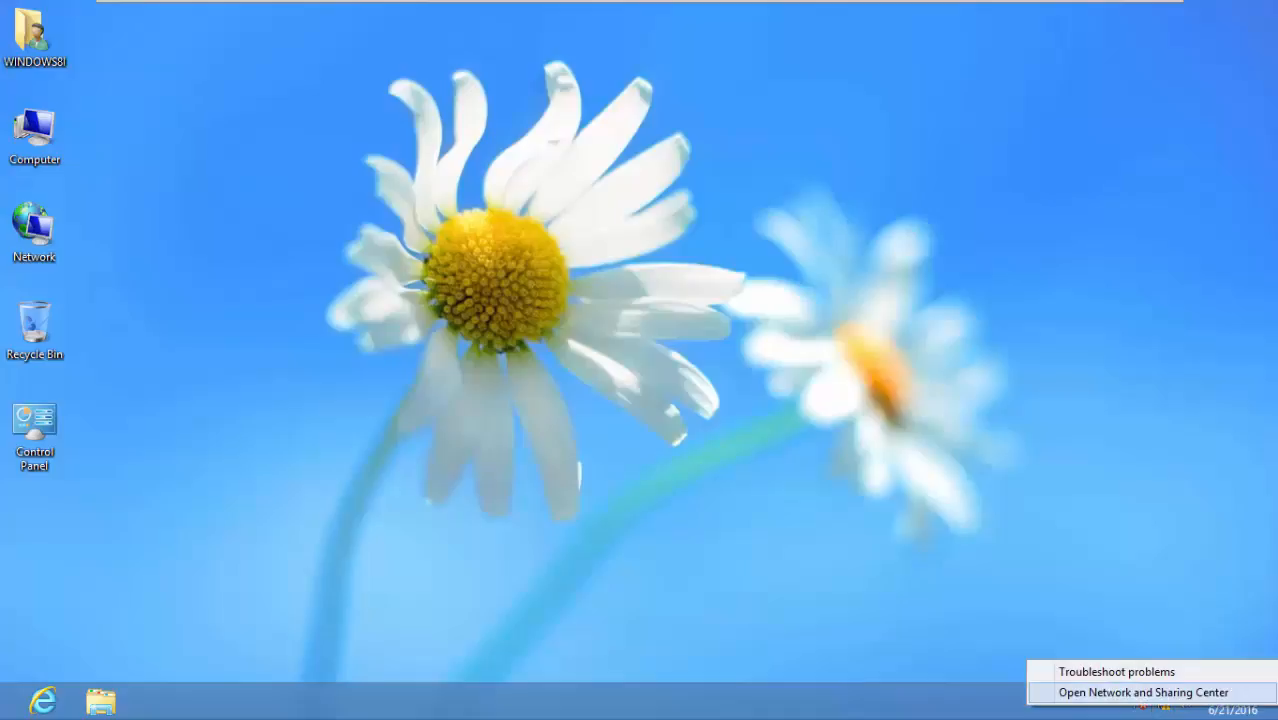
left_click(1143, 692)
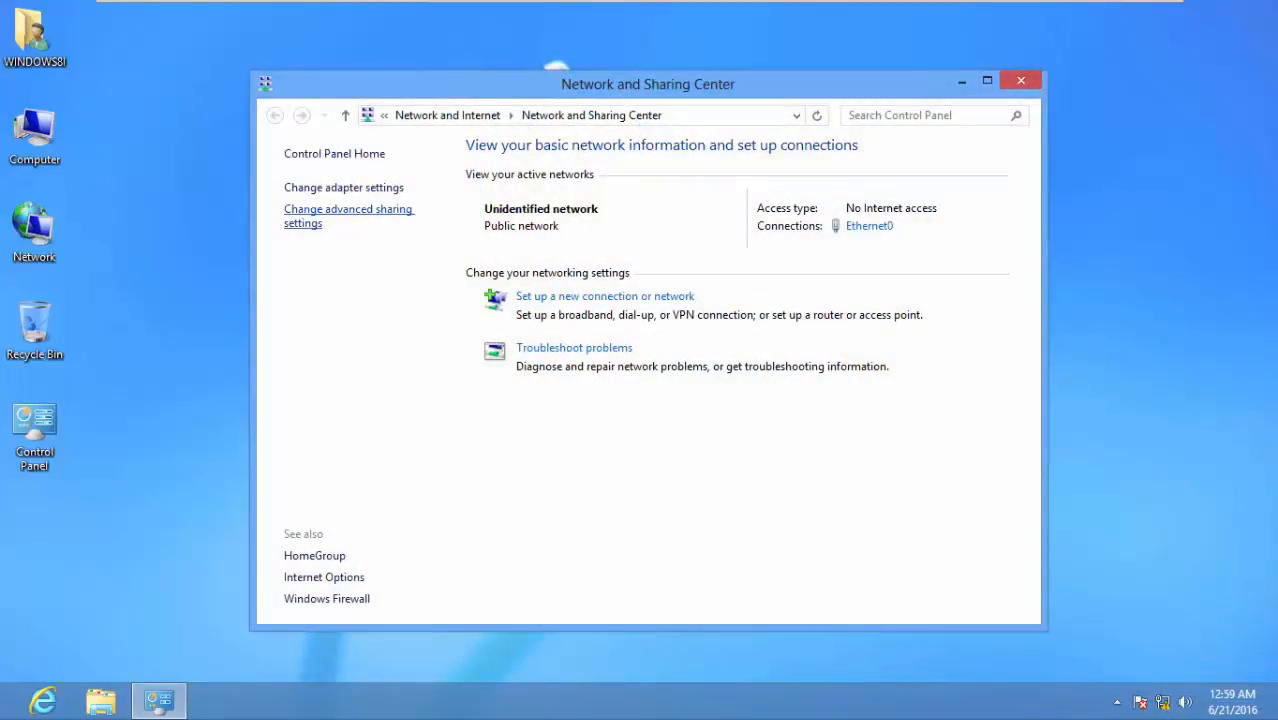
left_click(347, 211)
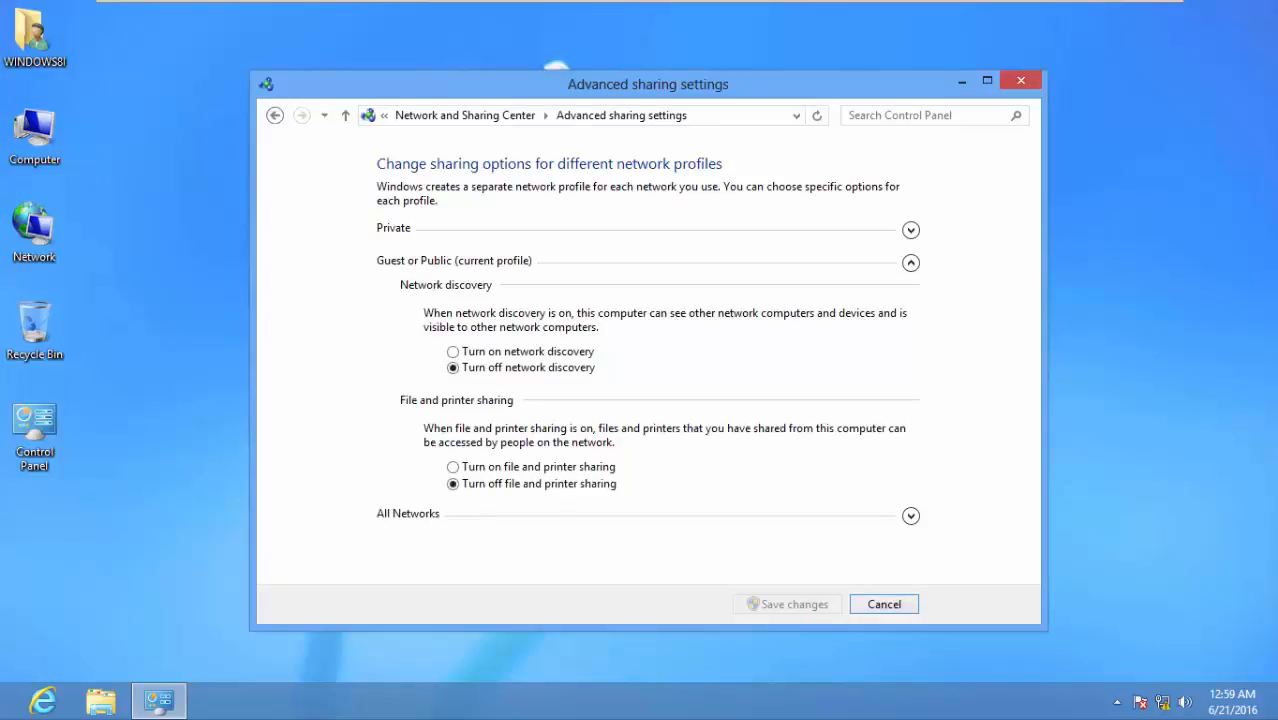
Turn on network discovery and file and printer sharing, and save the changes
left_click(453, 352)
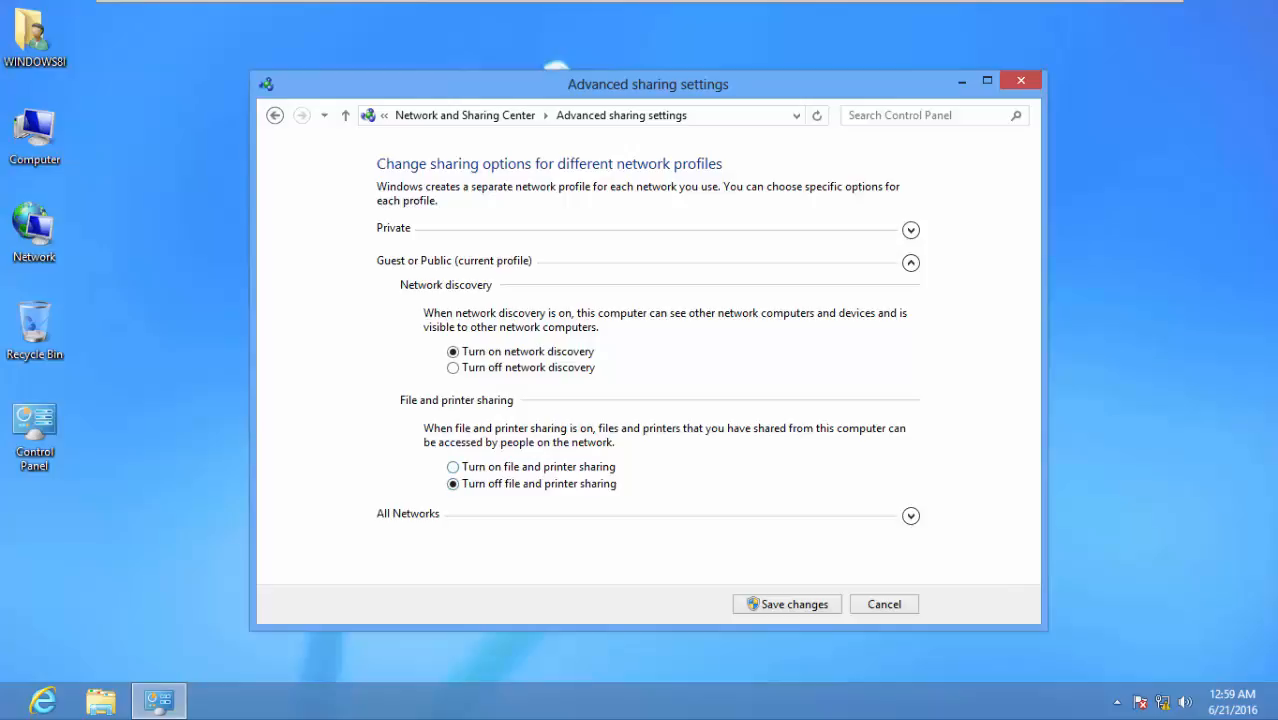
left_click(453, 467)
left_click(787, 604)
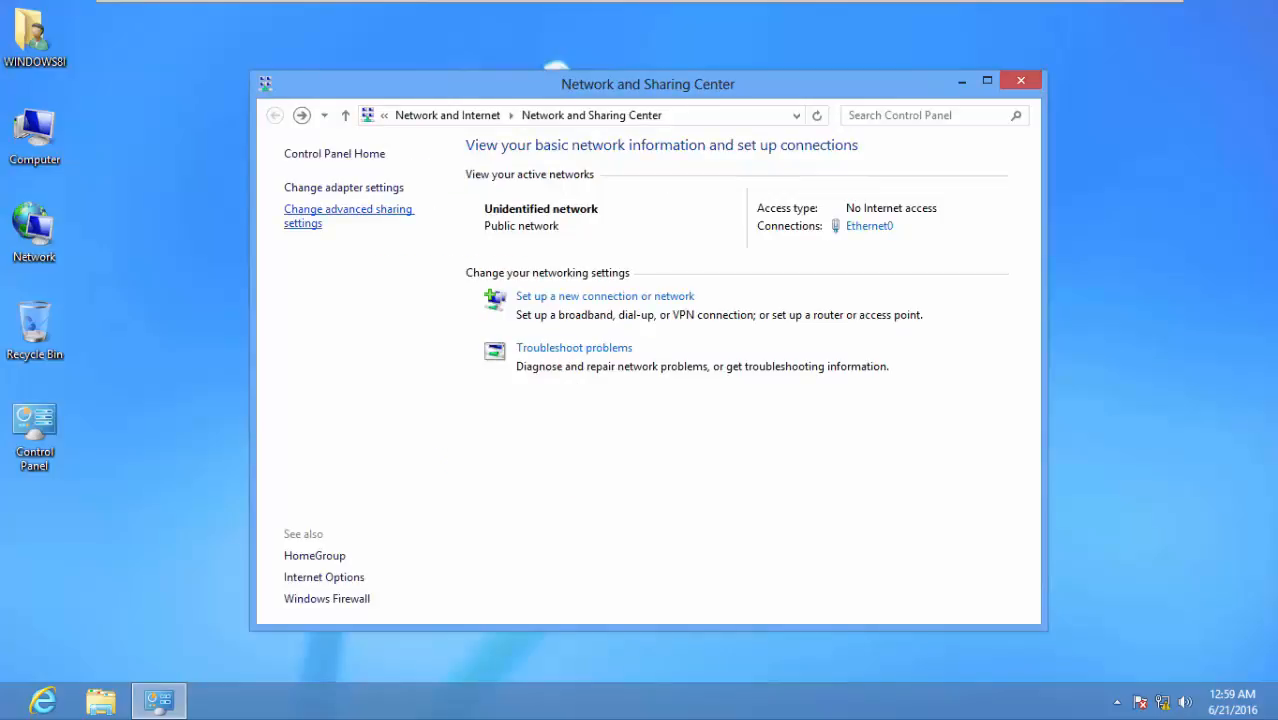
Under All Networks, turn off password protected sharing
left_click(330, 211)
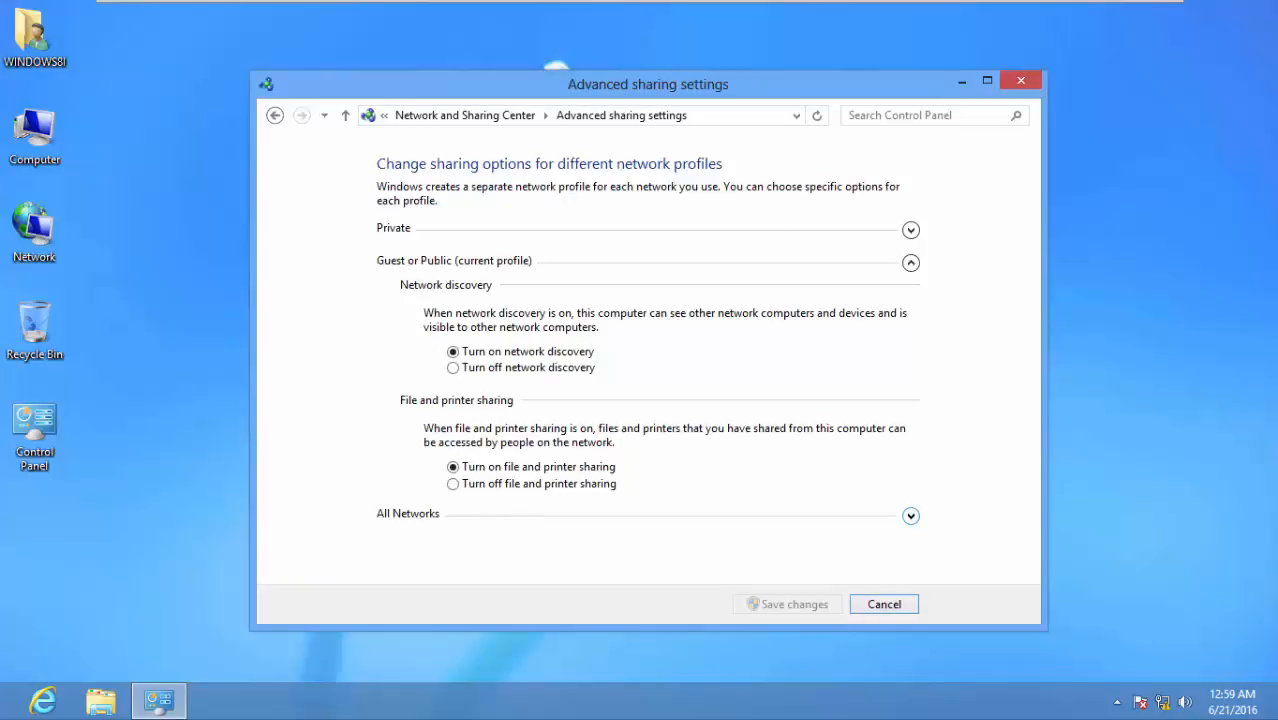
left_click(910, 515)
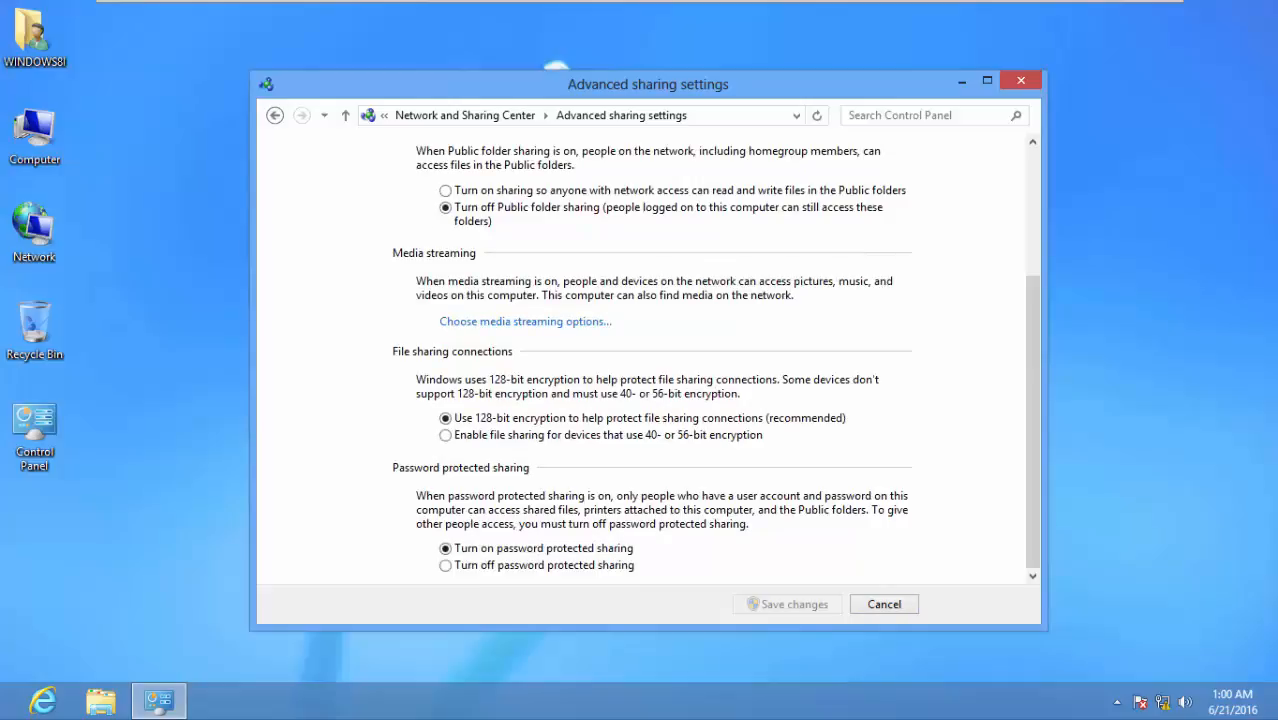
left_click(445, 566)
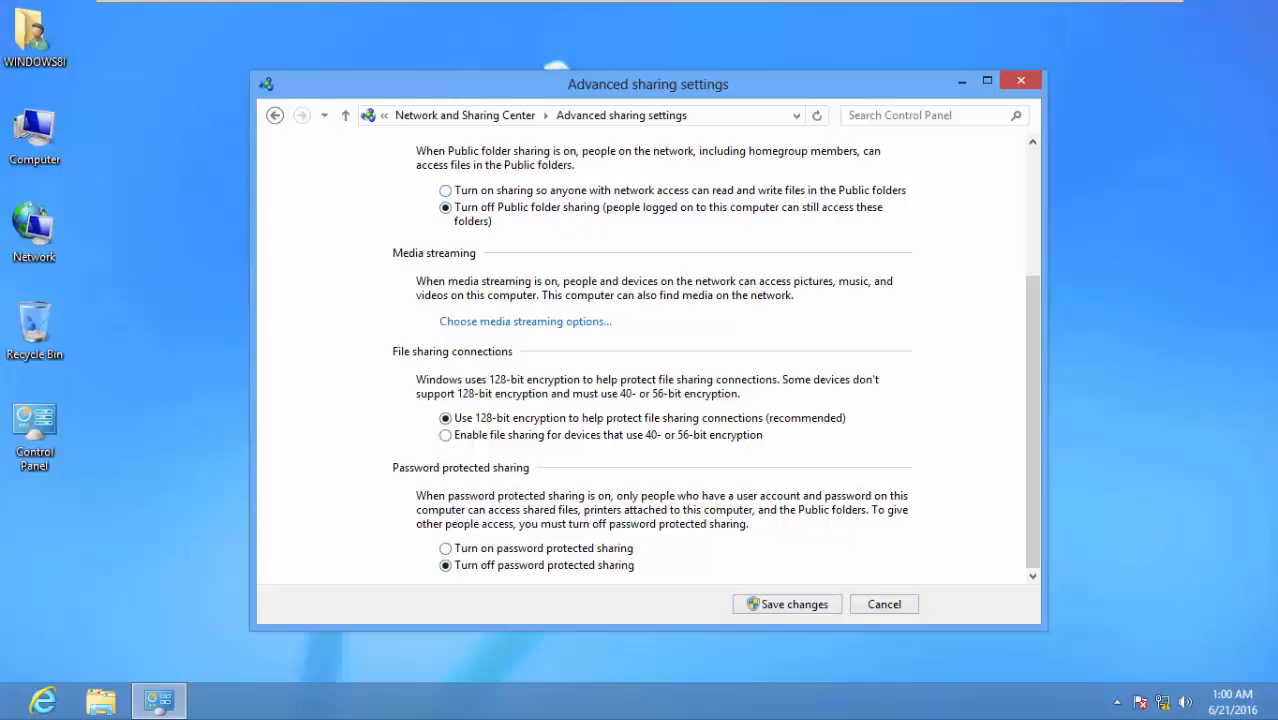
double_click(34, 130)
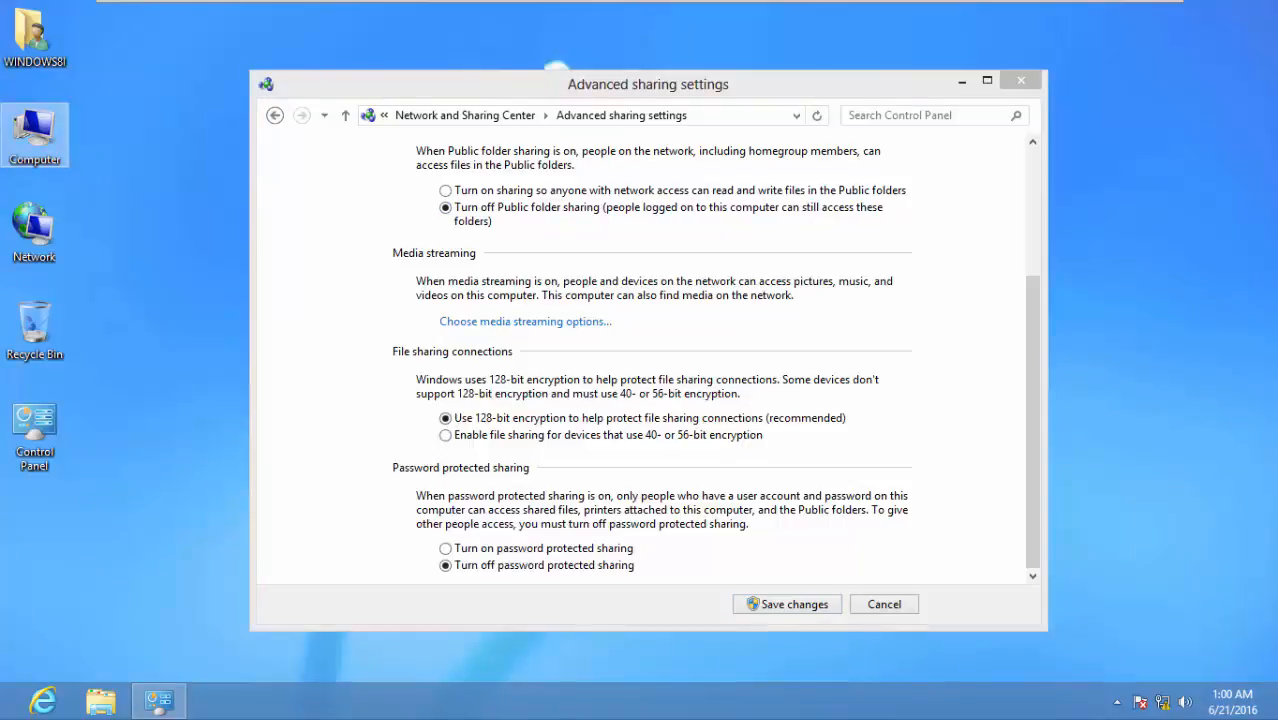
double_click(520, 237)
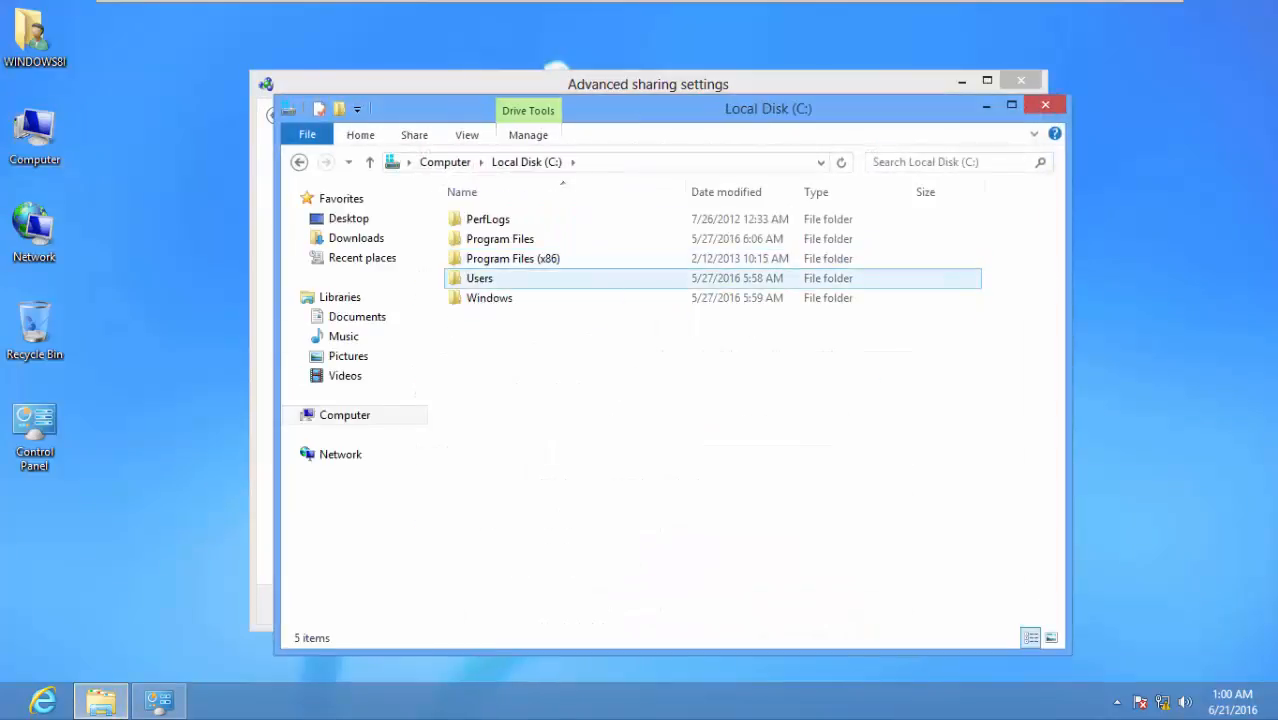
double_click(480, 278)
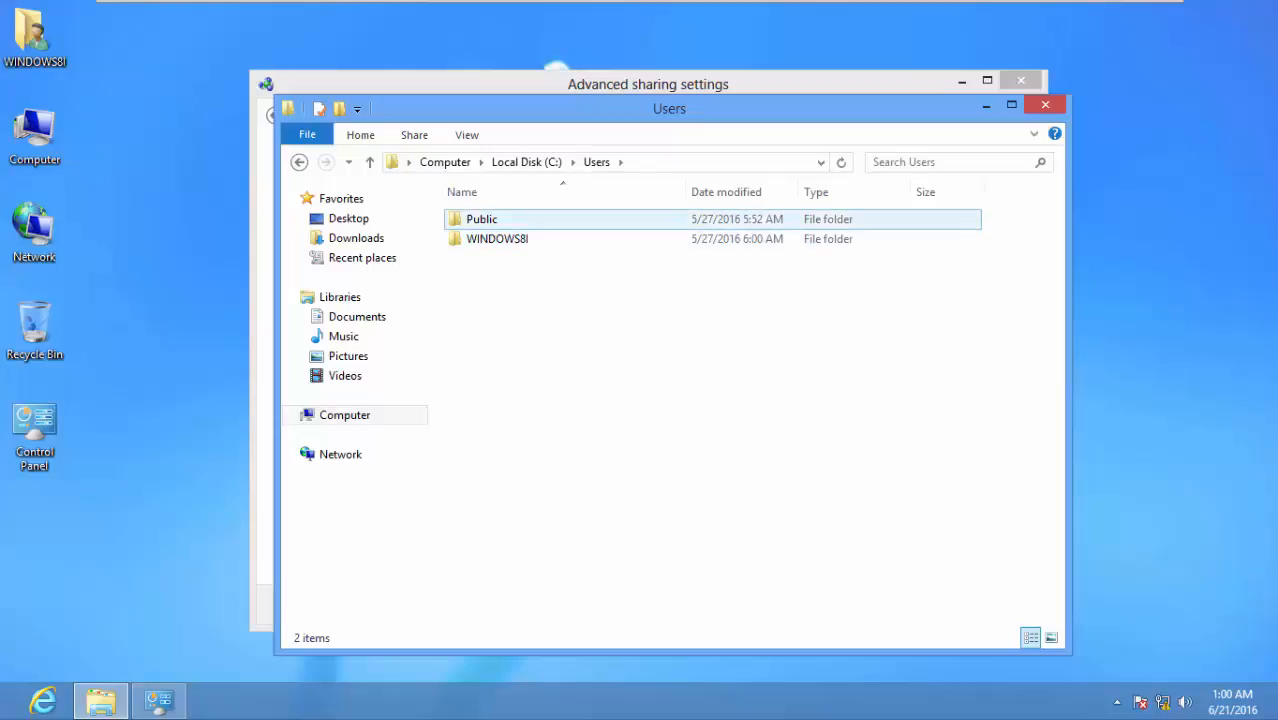
left_click(499, 220)
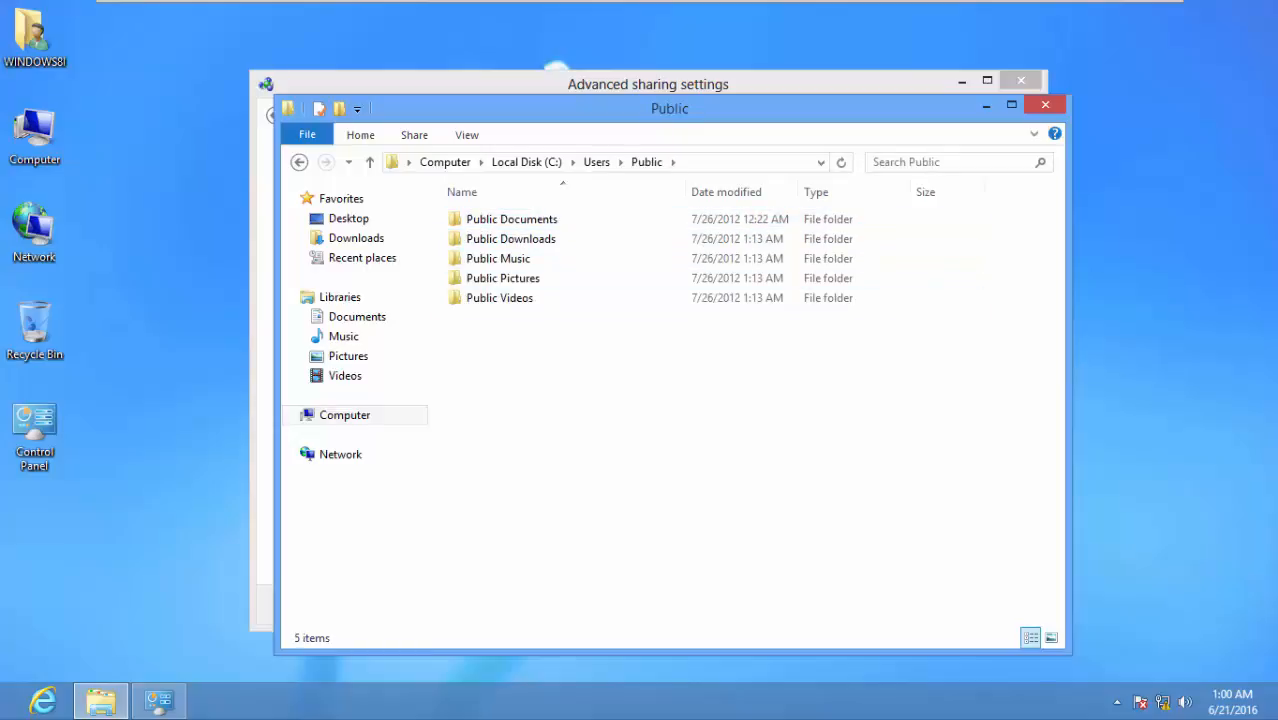
left_click(1045, 105)
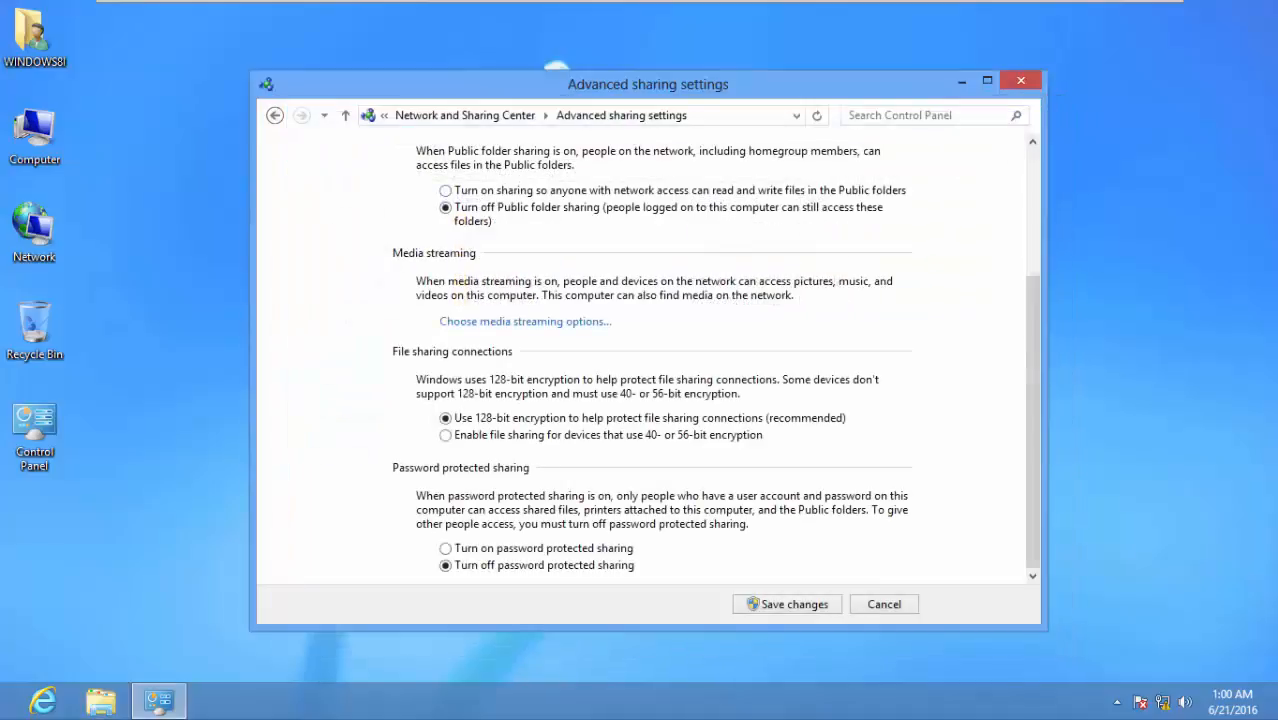
Turn on Public folder sharing, save the settings, and close the Network and Sharing Center
left_click(446, 191)
left_click(787, 604)
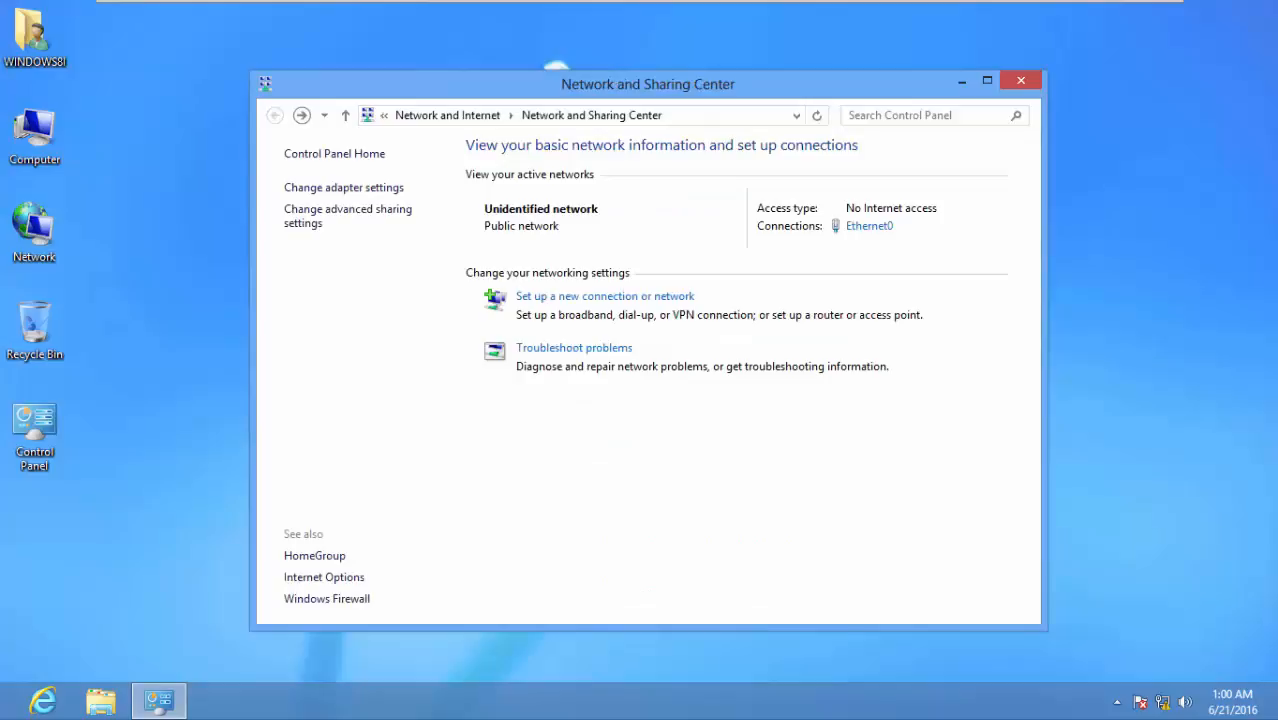
key("alt+F4")
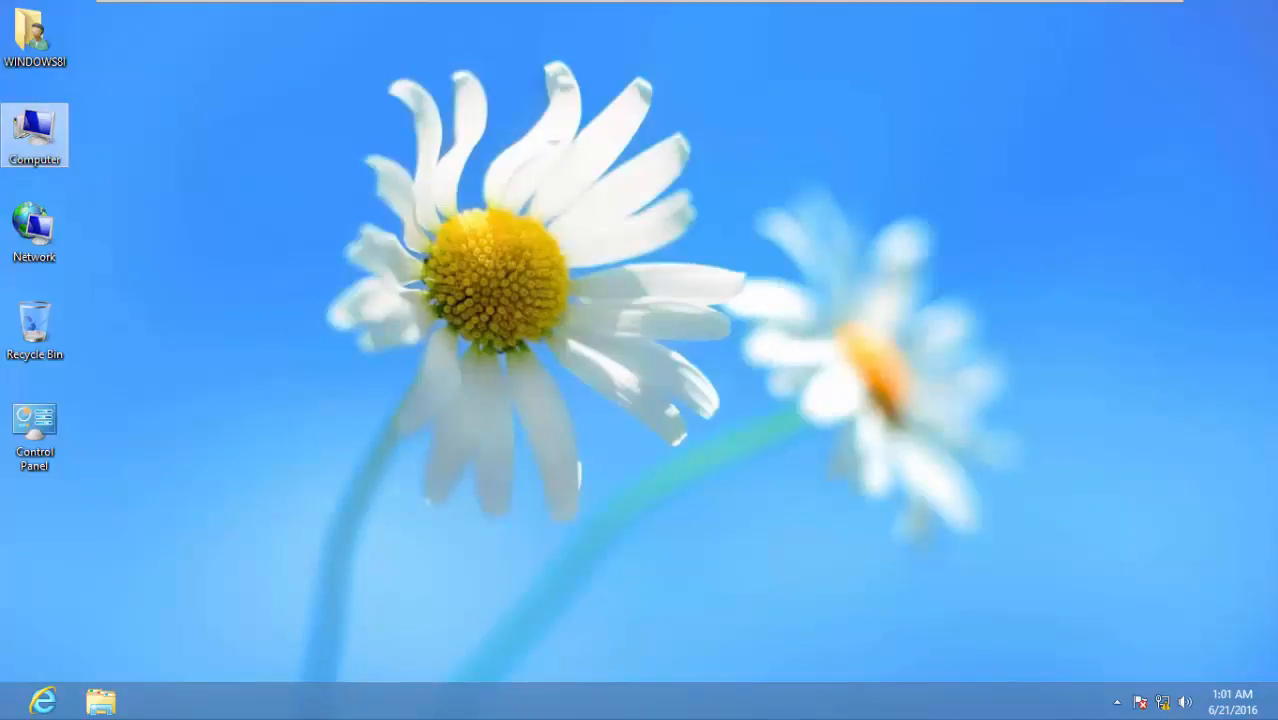
Open Local Disk (C:) and create a new folder named Share1 at its root
key("Return")
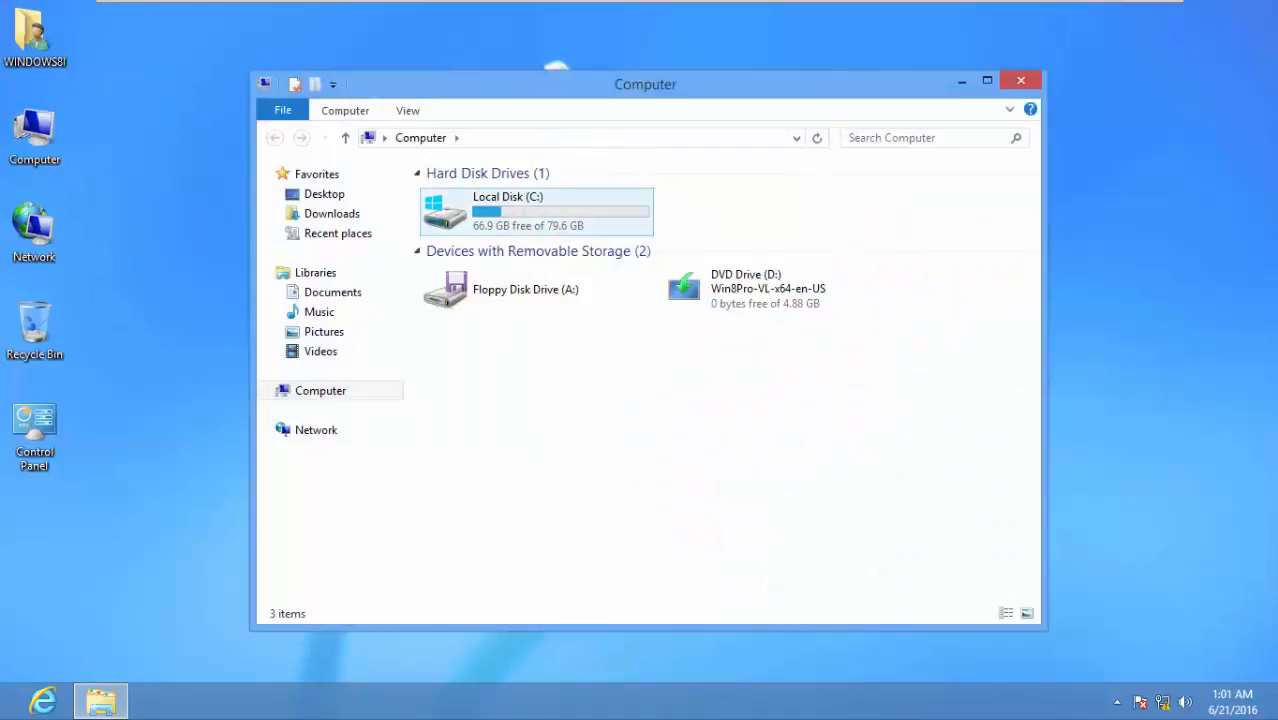
key("Return")
key("w")
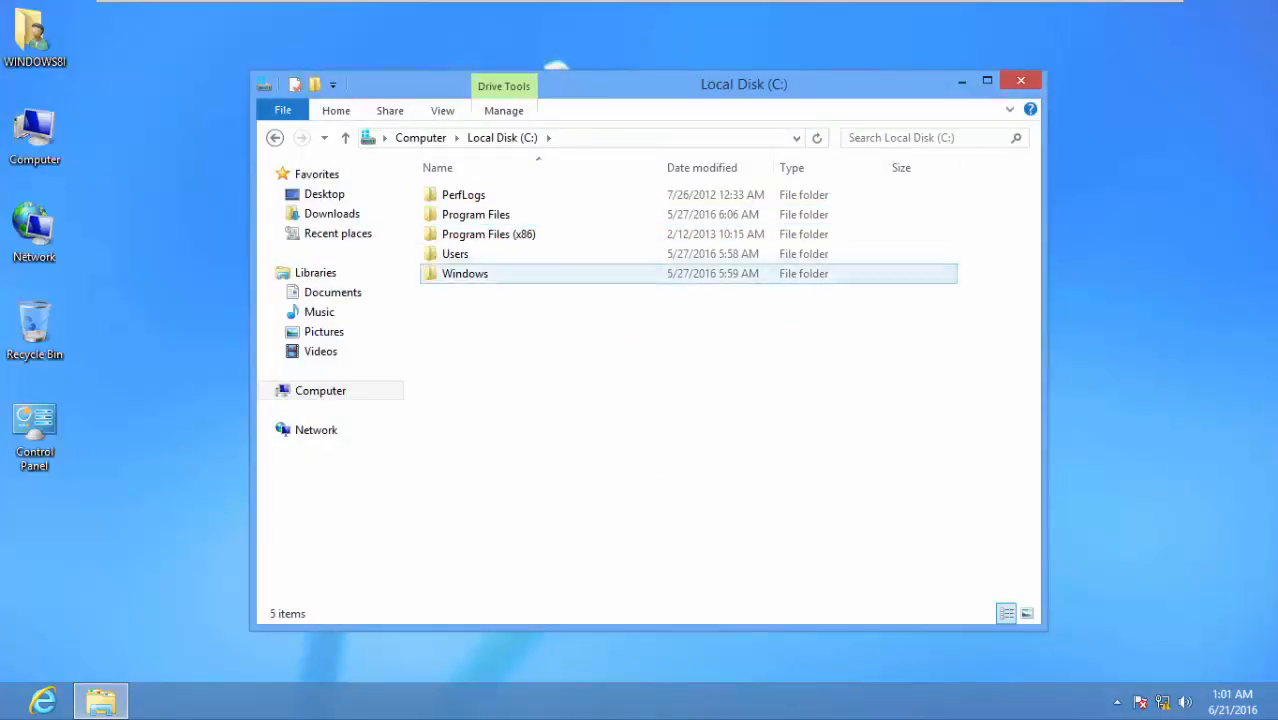
right_click(475, 329)
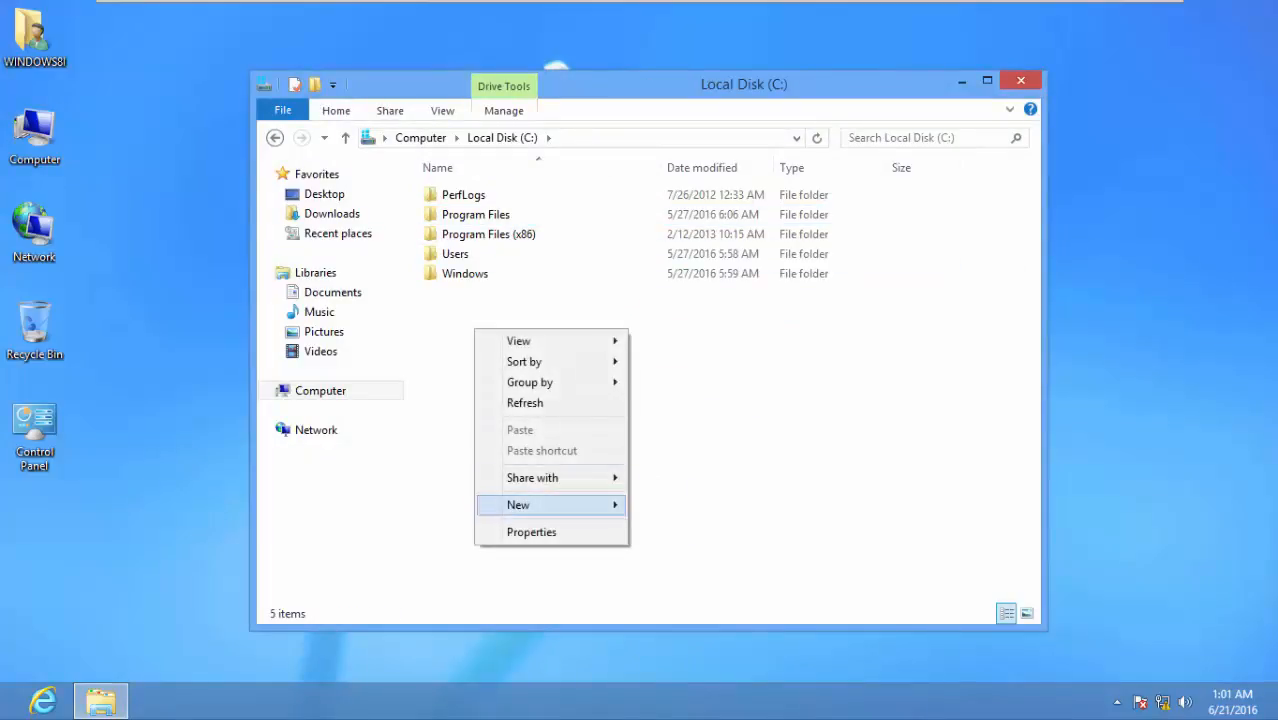
mouse_move(550, 505)
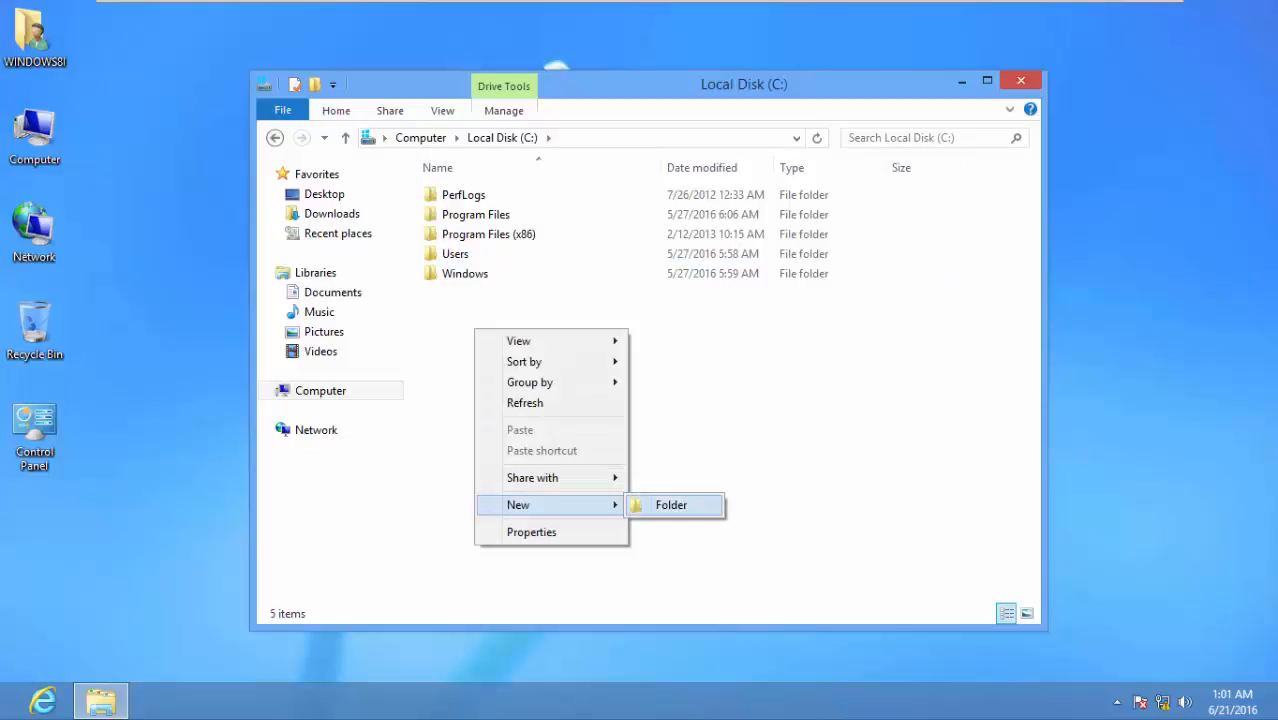
left_click(672, 505)
type("Share")
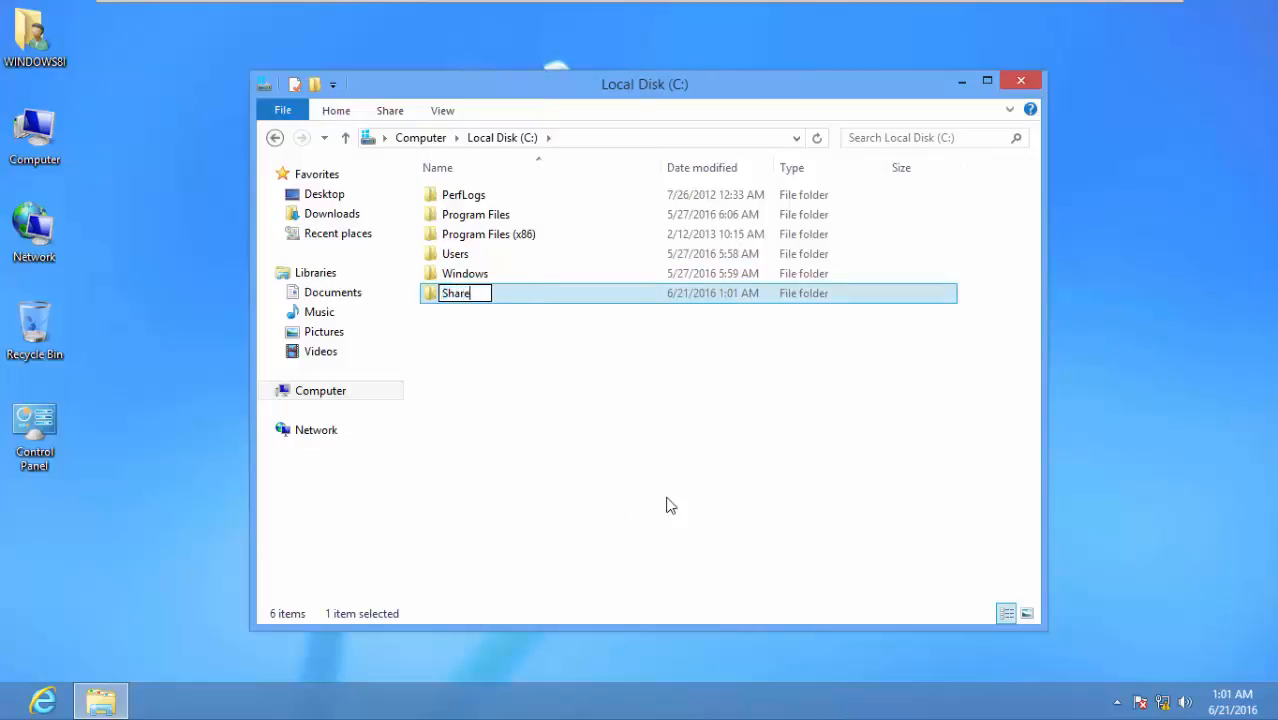
type("1")
key("Return")
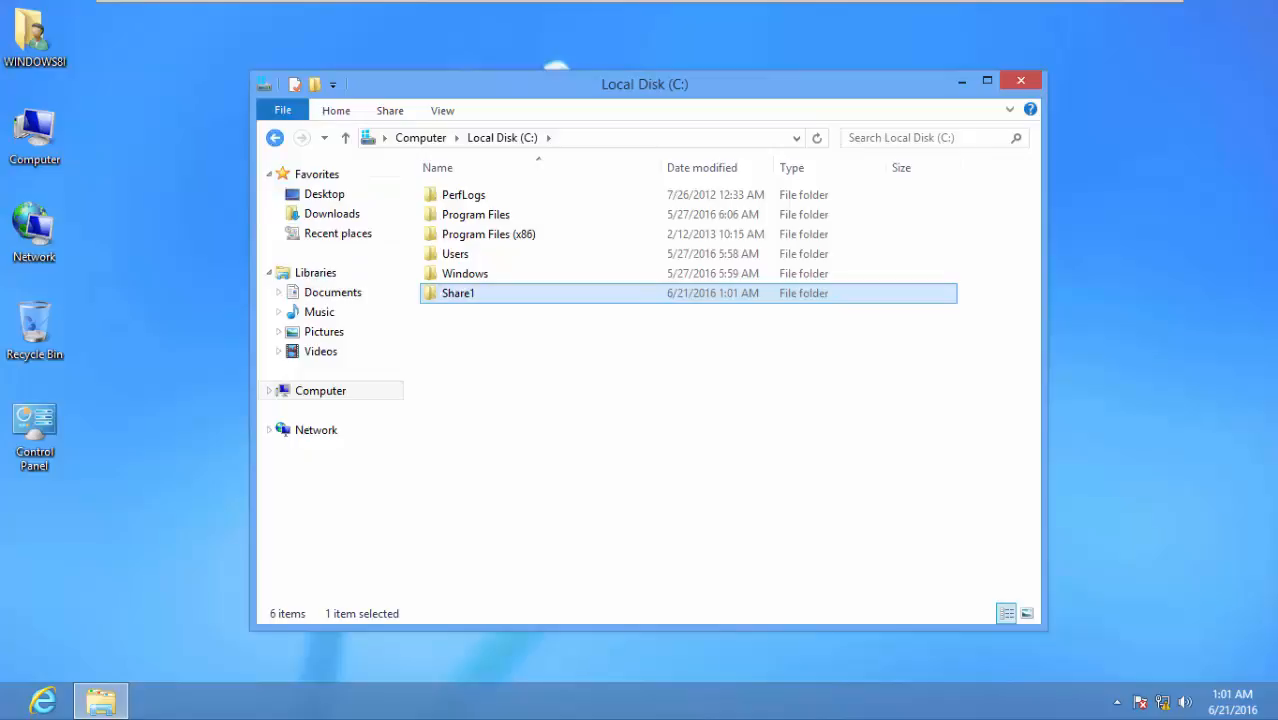
left_click(275, 138)
double_click(510, 212)
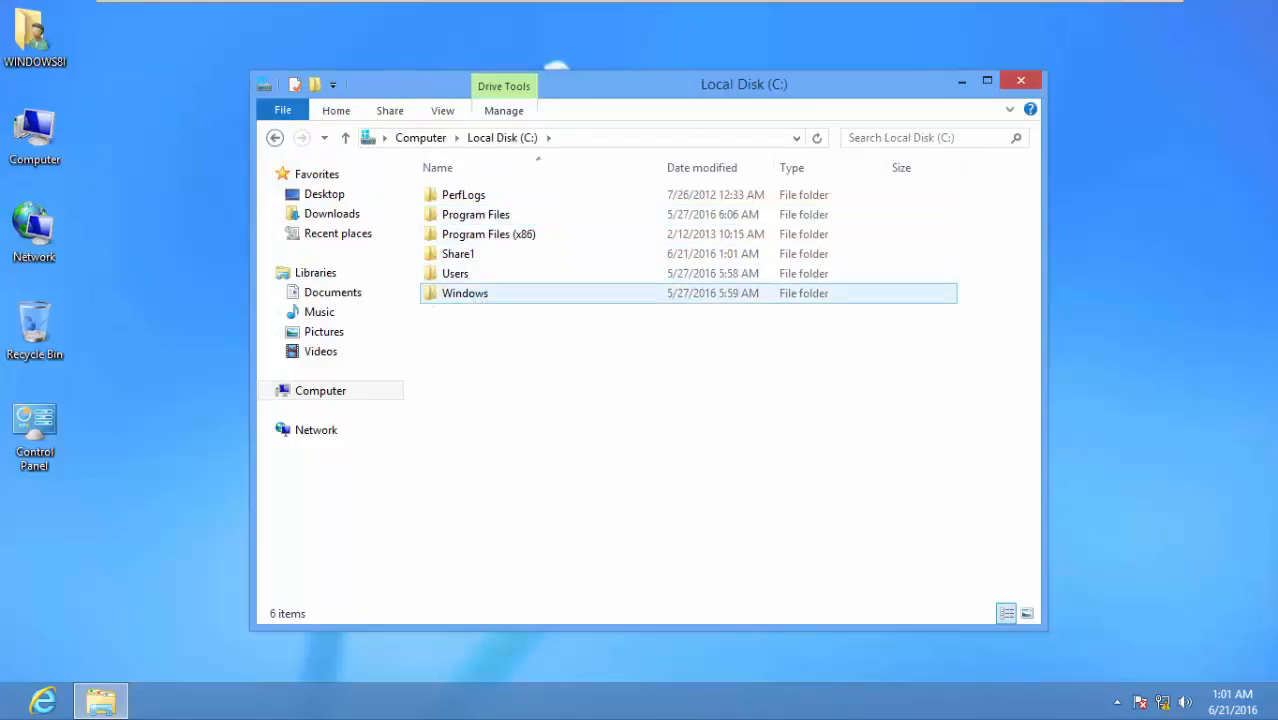
Copy the Media folder from C:\Windows
double_click(465, 293)
scroll(500, 297, "down", 5)
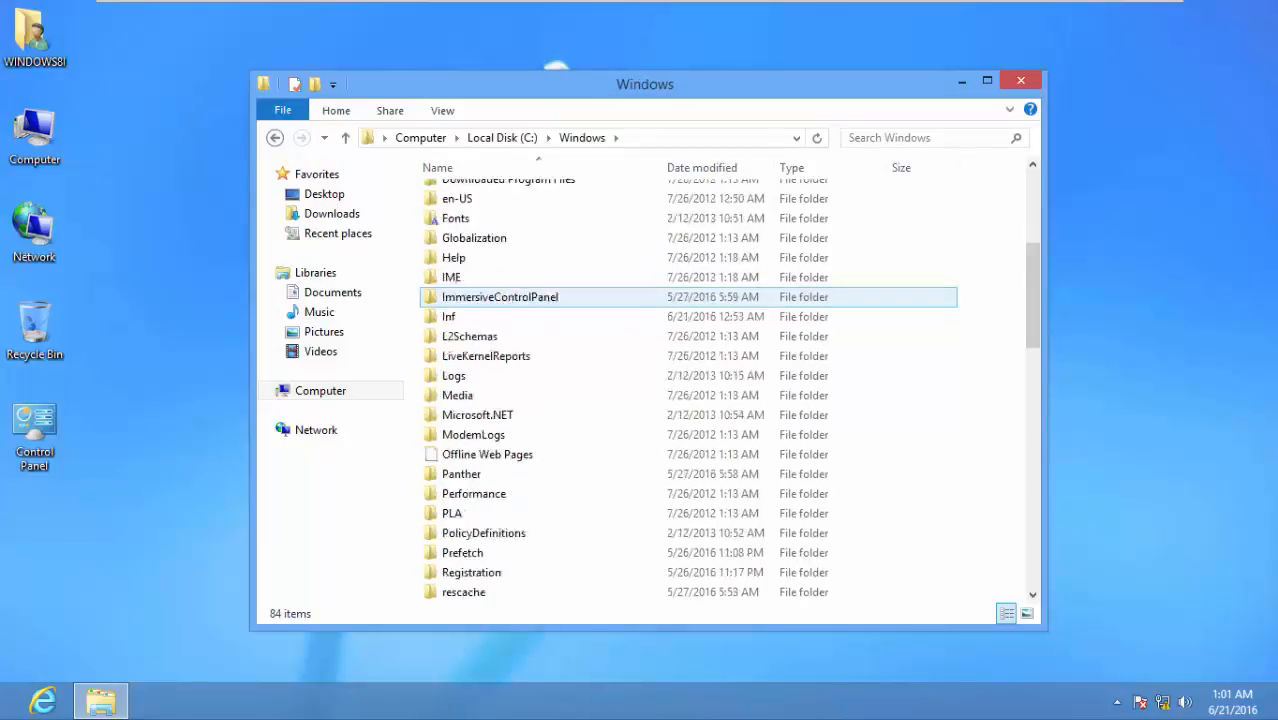
scroll(500, 320, "down", 1)
left_click(500, 336)
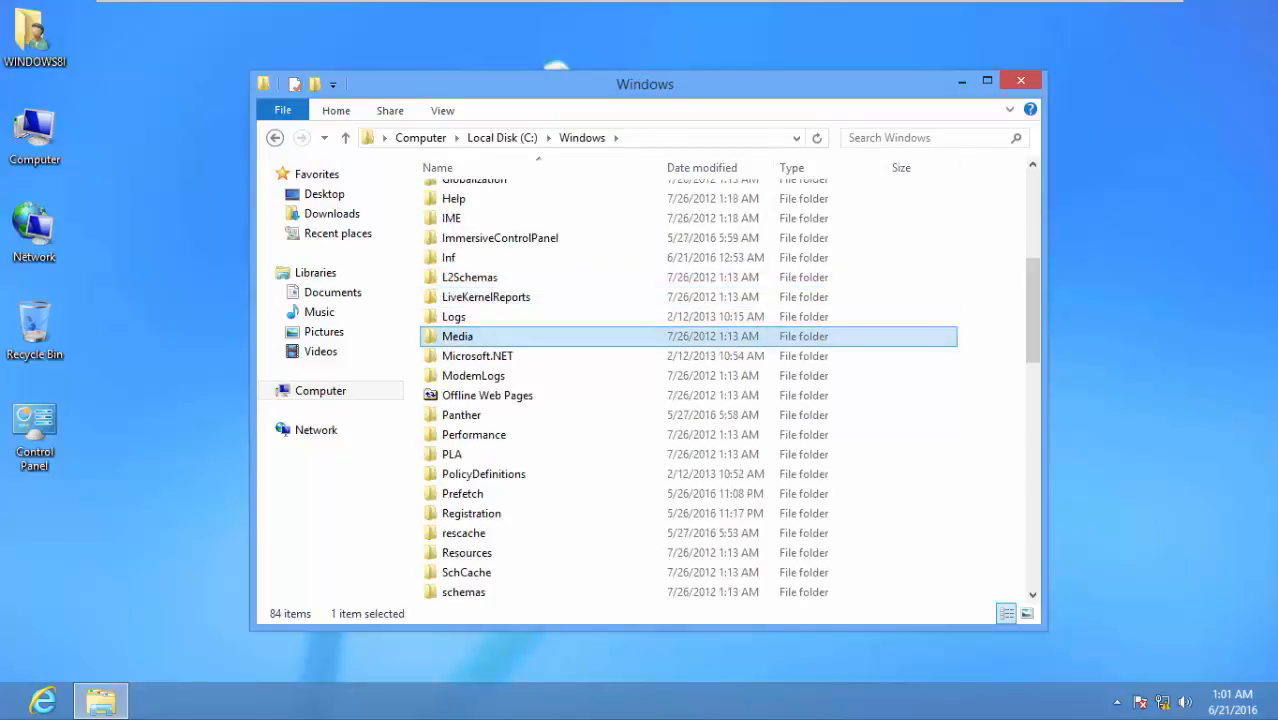
double_click(500, 336)
scroll(500, 257, "down", 3)
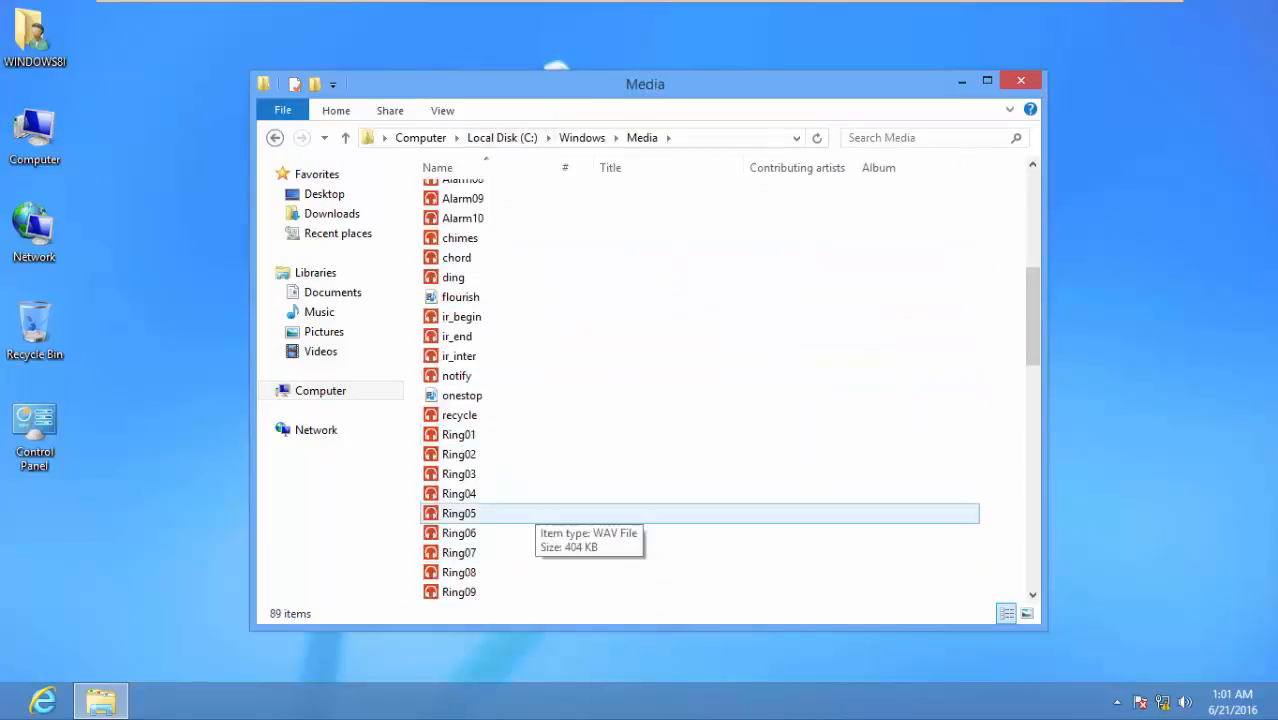
left_click(274, 137)
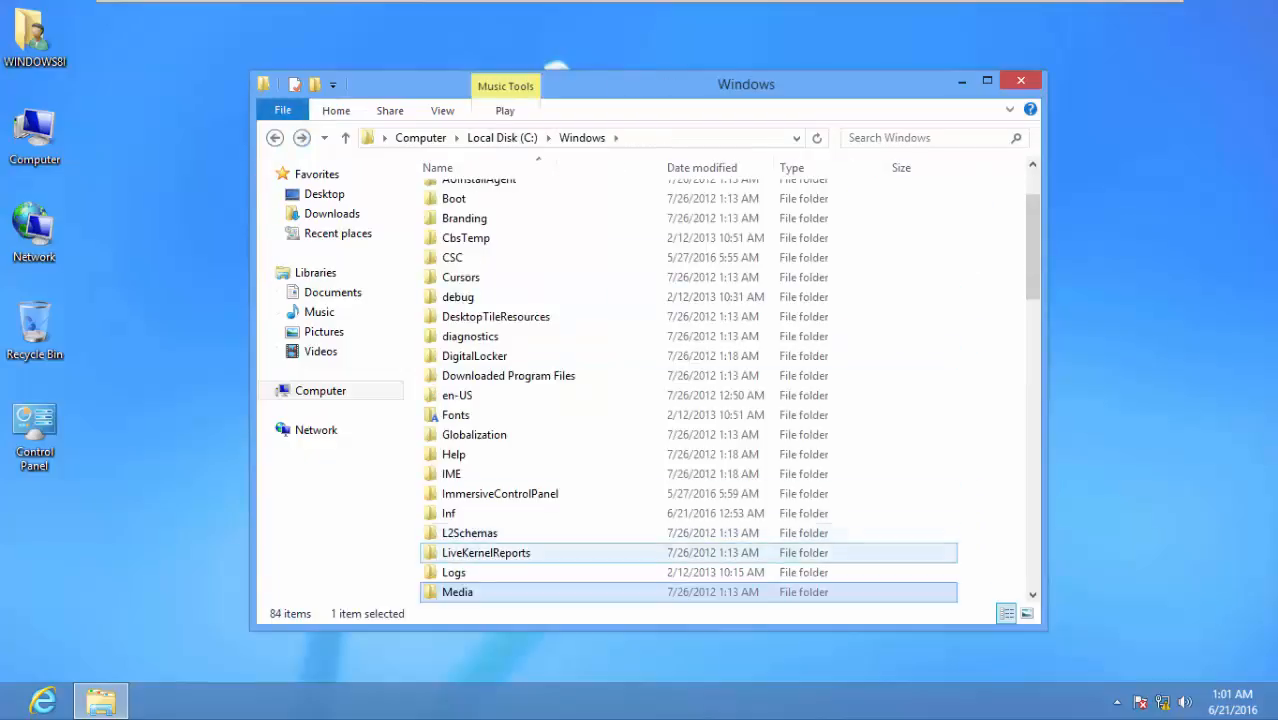
right_click(476, 590)
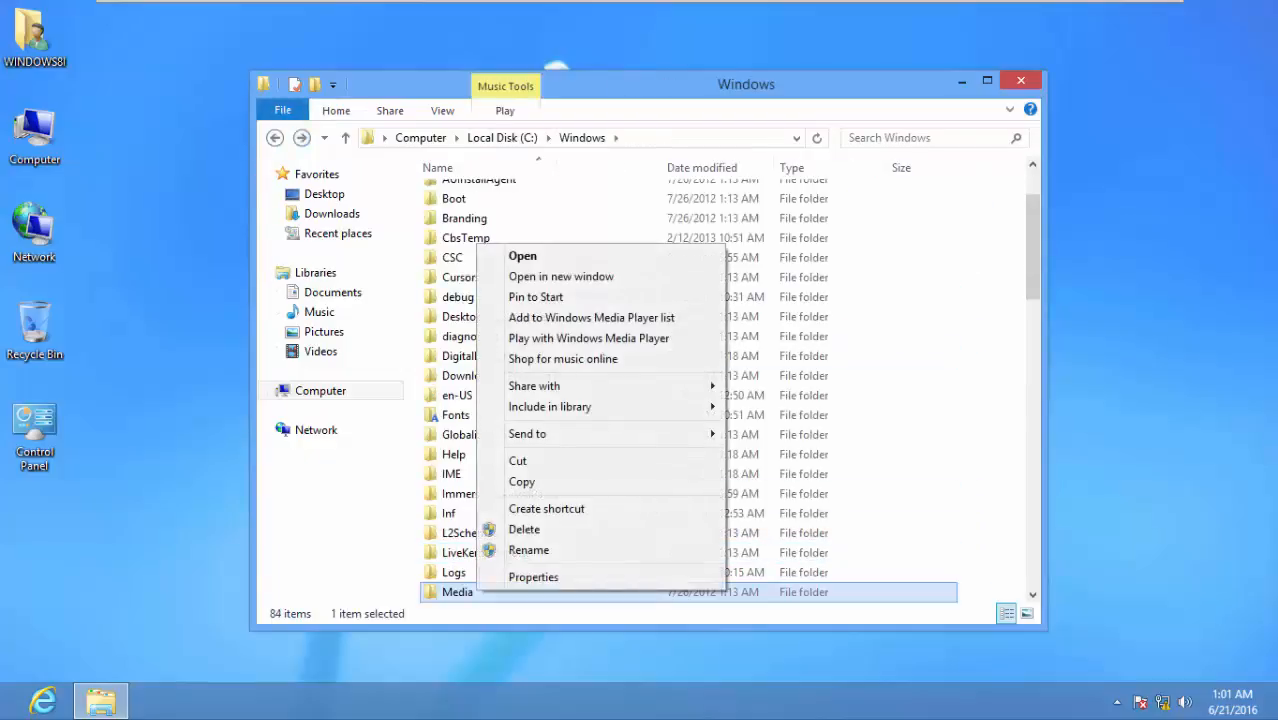
left_click(524, 480)
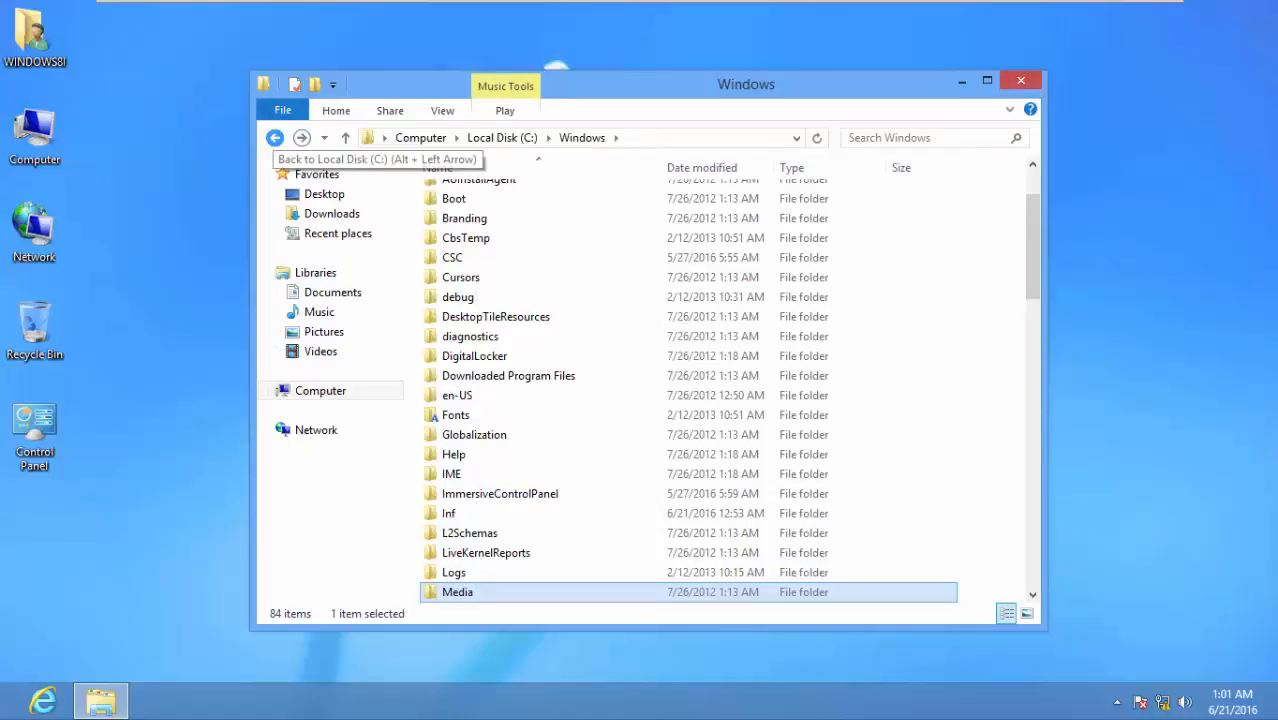
Paste the Media folder into C:\Share1
left_click(274, 137)
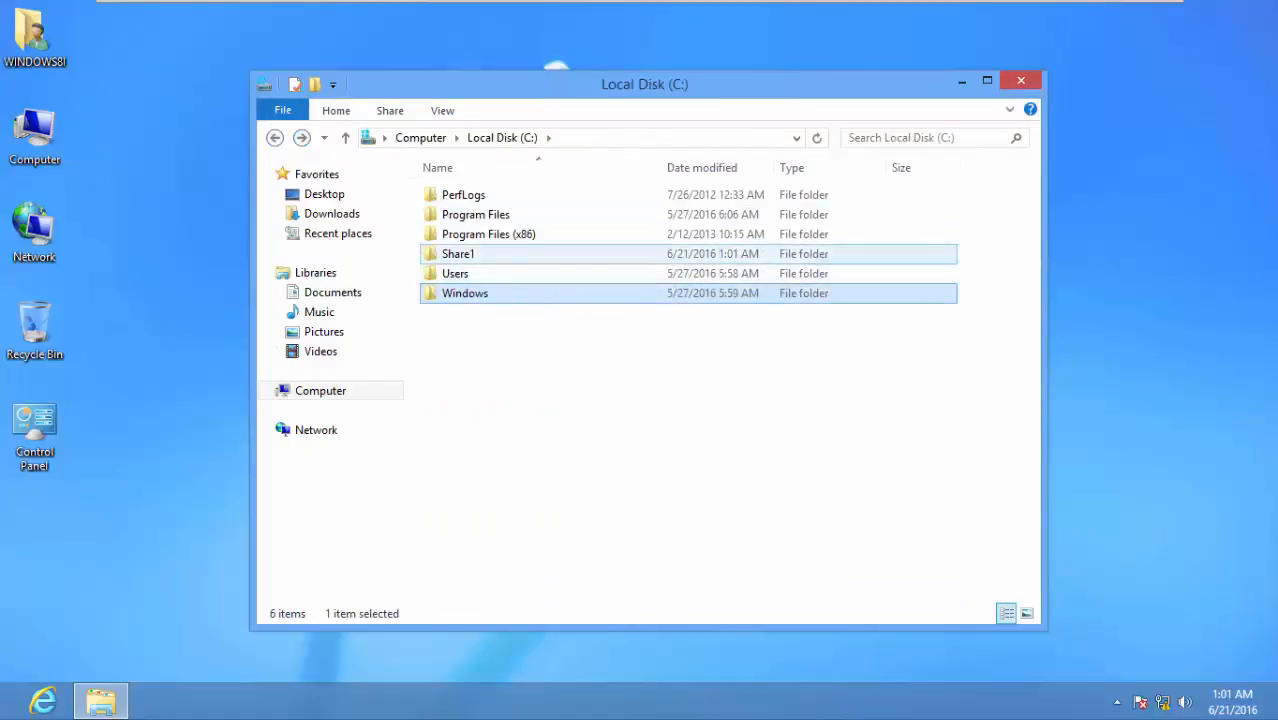
double_click(458, 254)
right_click(506, 261)
left_click(552, 388)
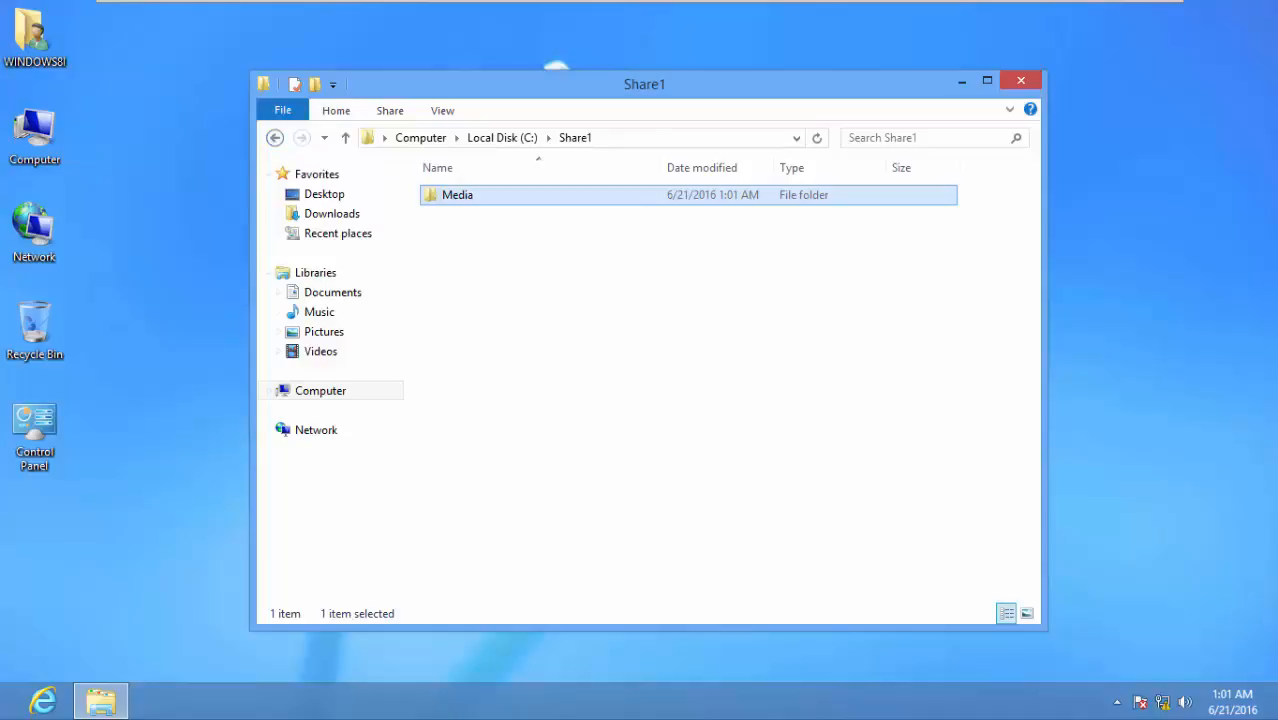
left_click(275, 137)
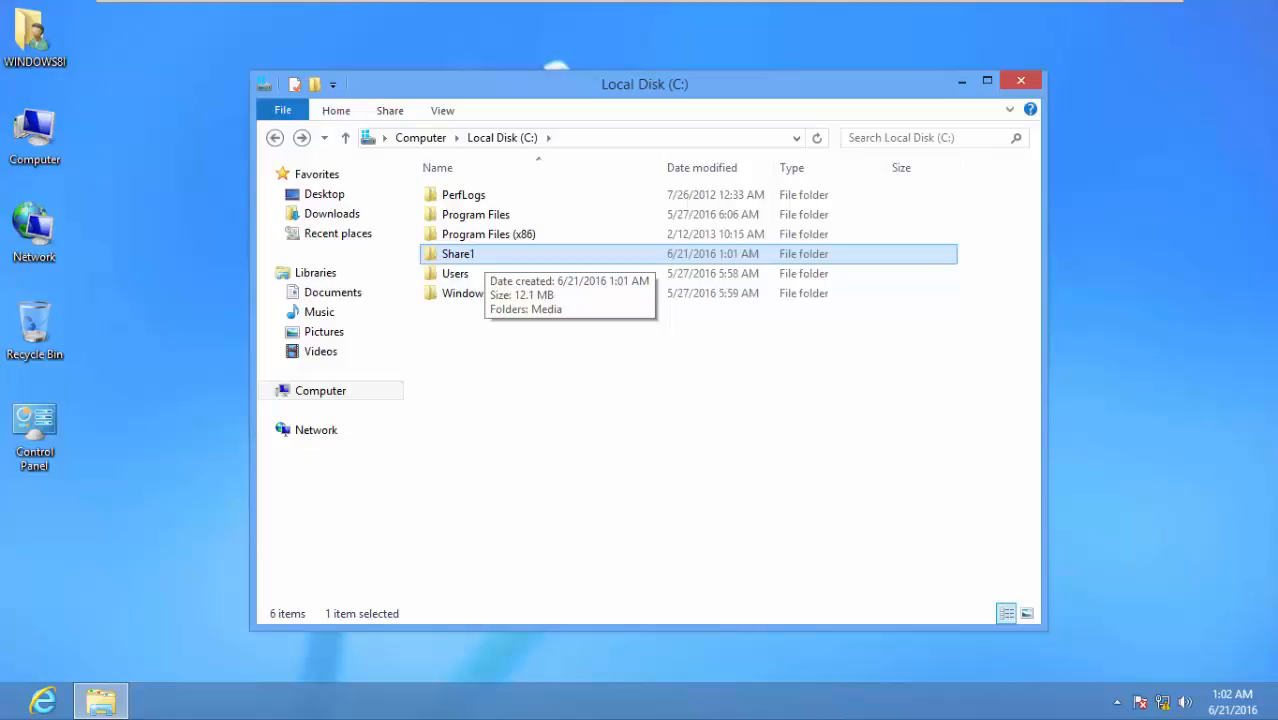
right_click(488, 256)
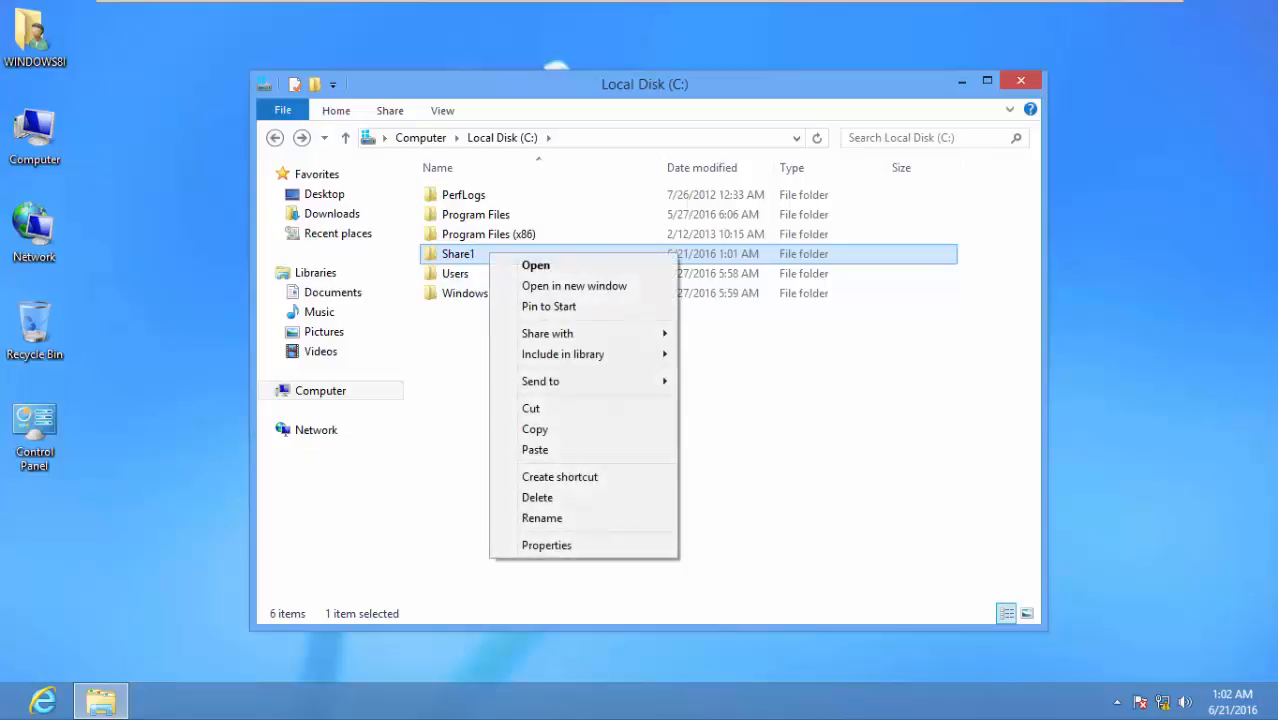
key("Return")
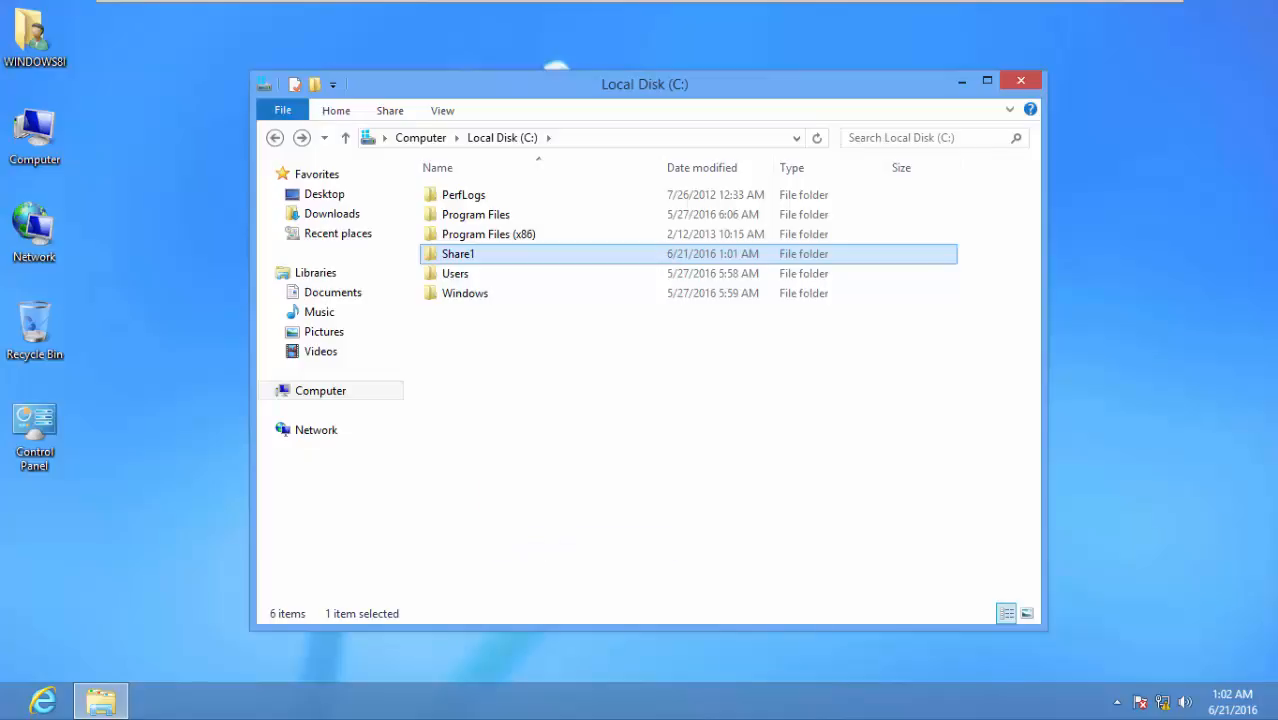
left_click_drag(579, 239, 582, 101)
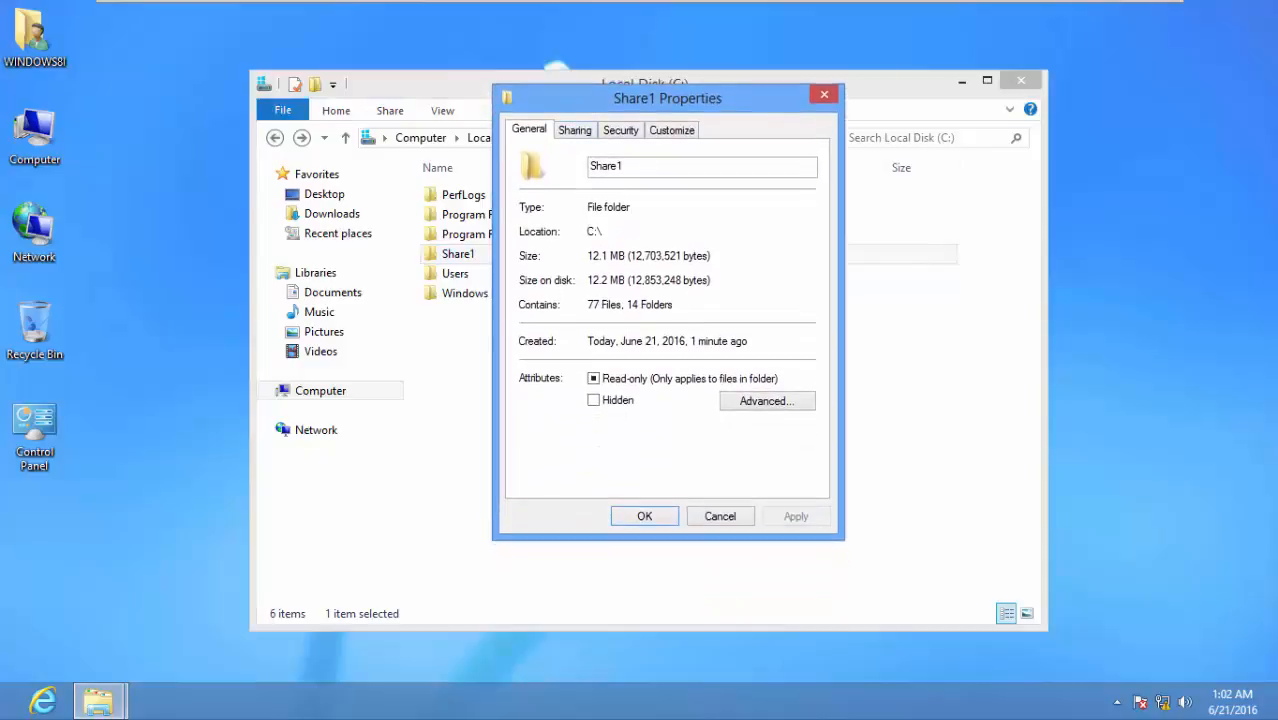
left_click(575, 130)
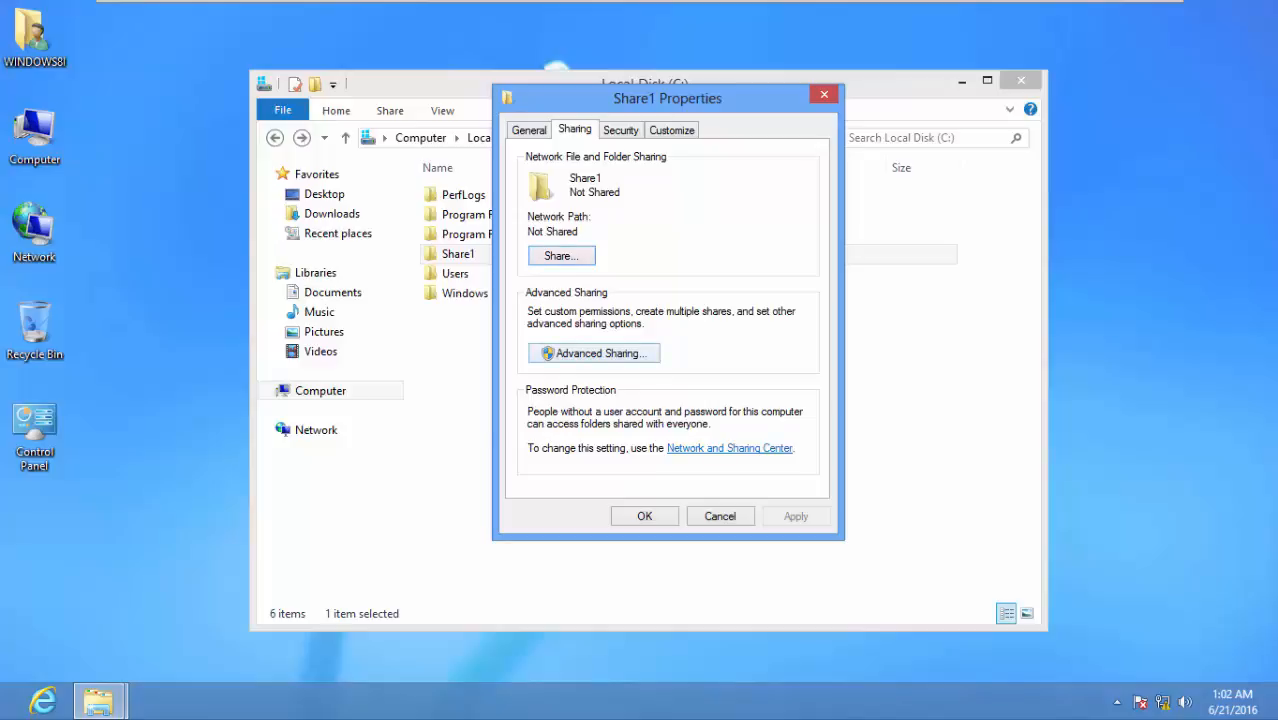
left_click(594, 353)
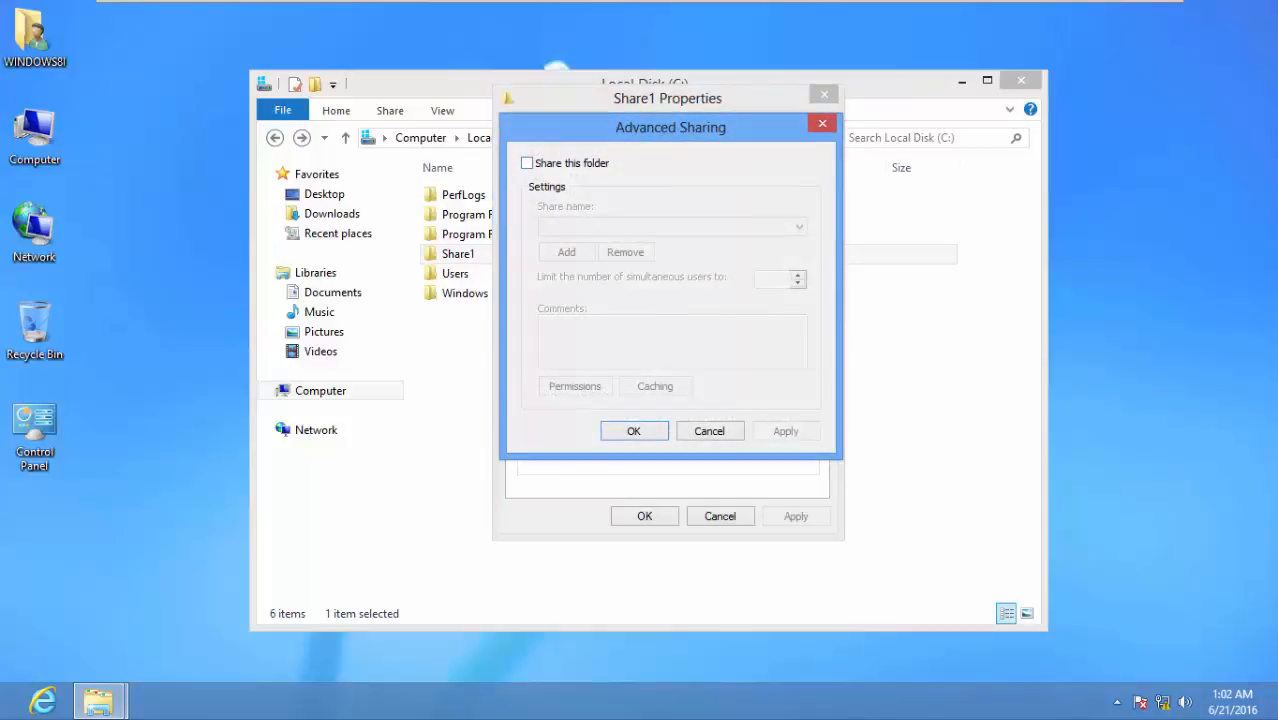
left_click(527, 163)
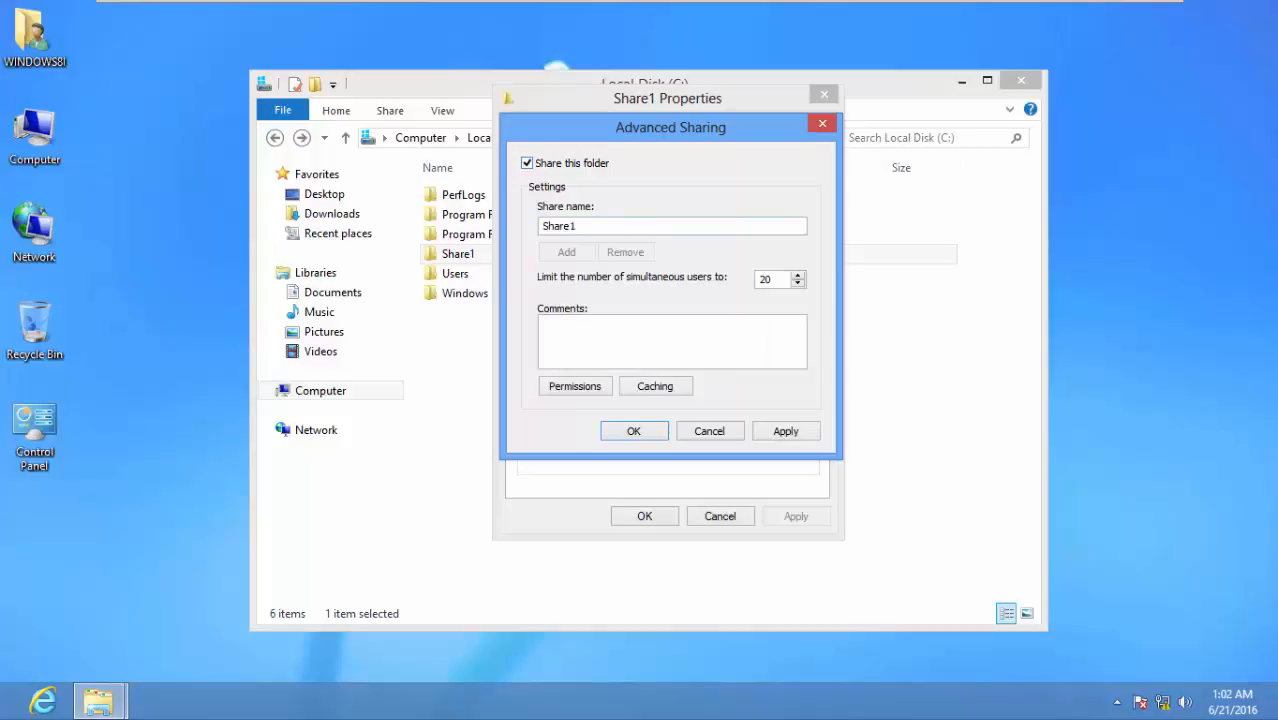
left_click_drag(578, 227, 530, 229)
key("Tab")
Allow Everyone Change permission on Share1, applying both the Permissions and Advanced Sharing dialogs
left_click(575, 386)
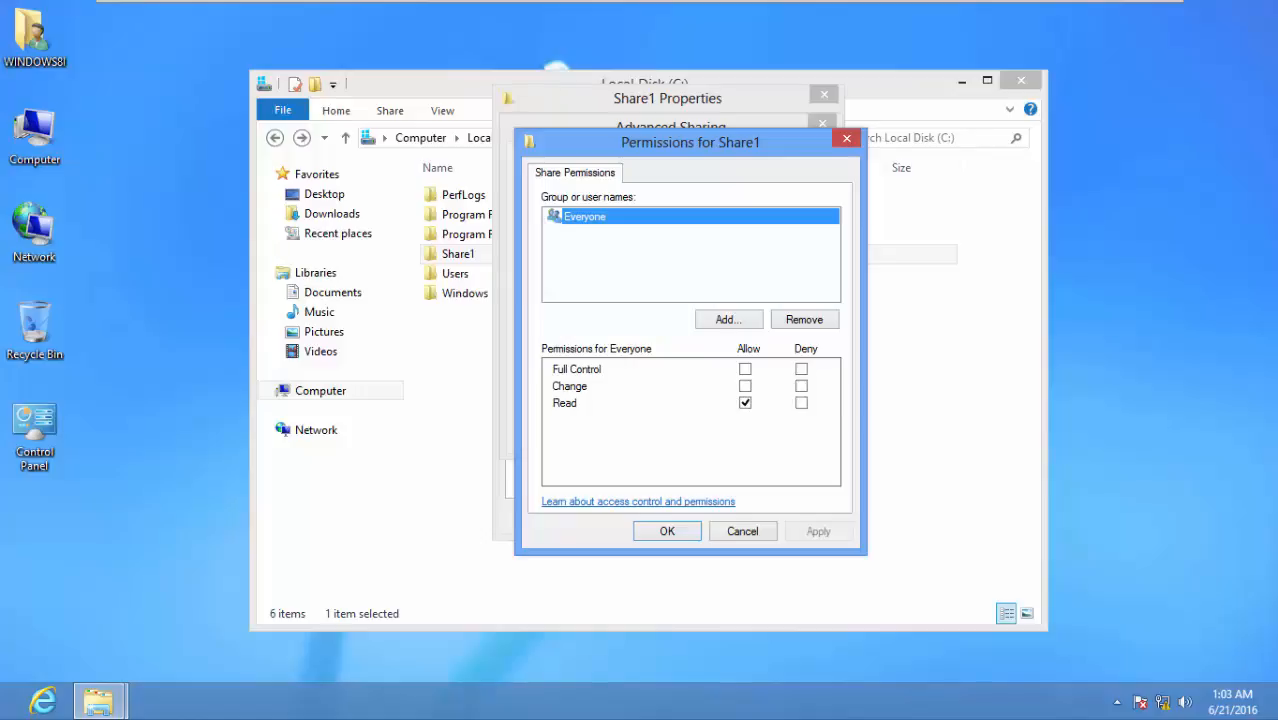
left_click_drag(638, 145, 768, 112)
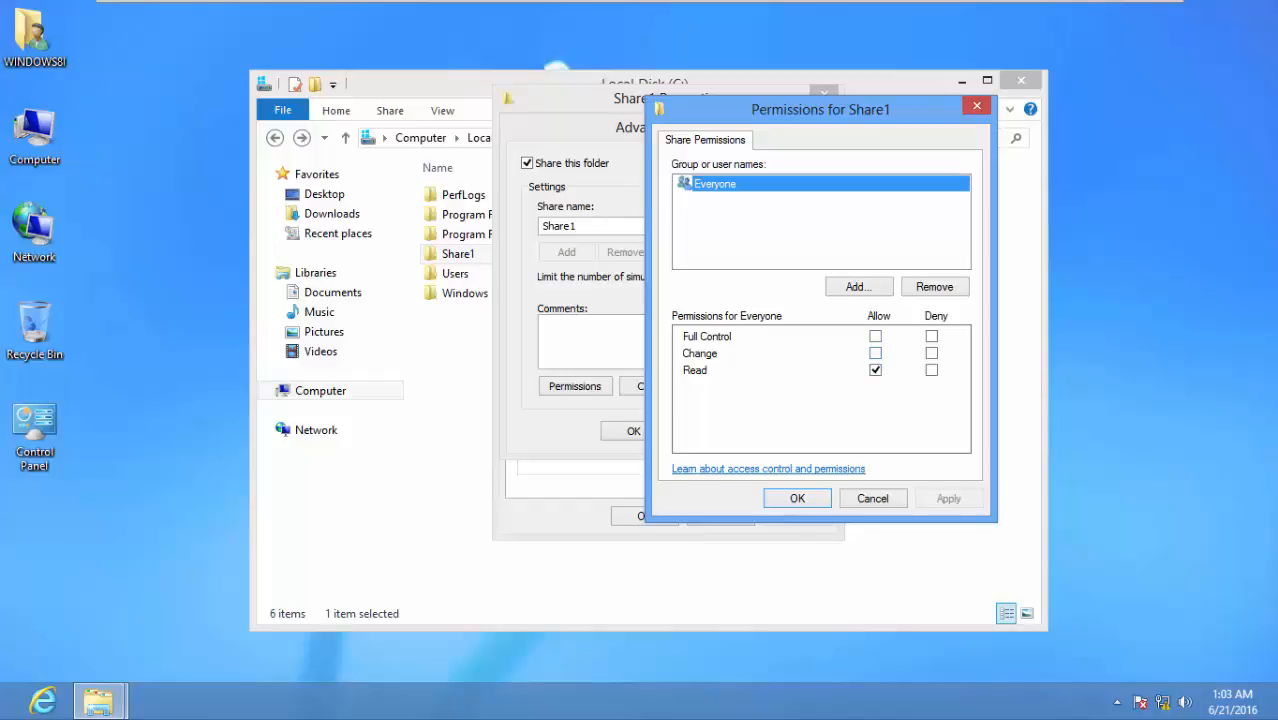
left_click(875, 353)
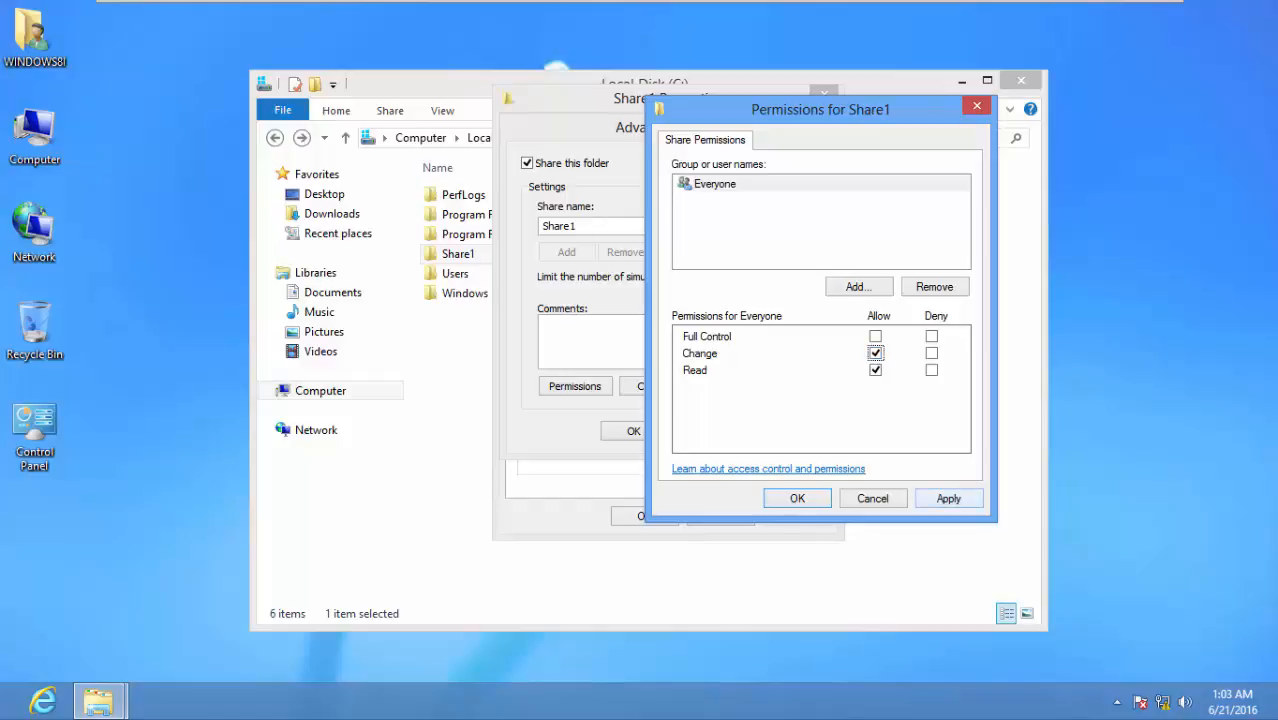
left_click(948, 498)
left_click(797, 498)
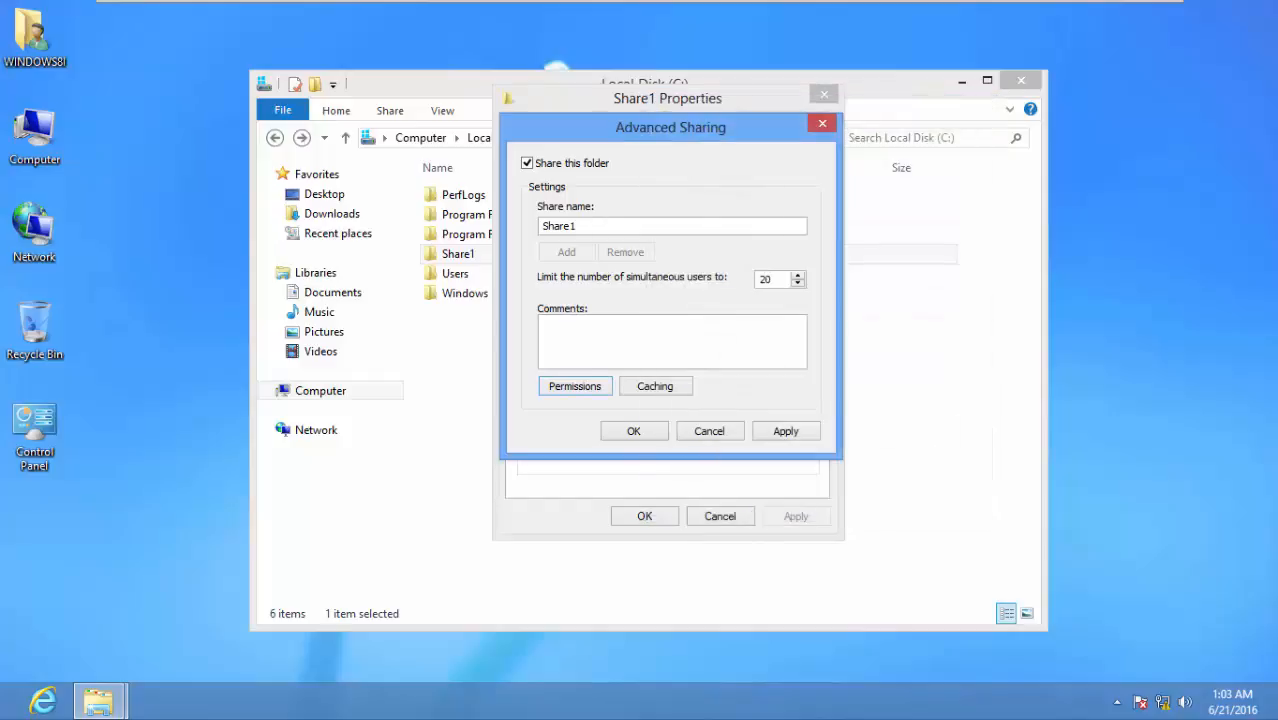
left_click(785, 431)
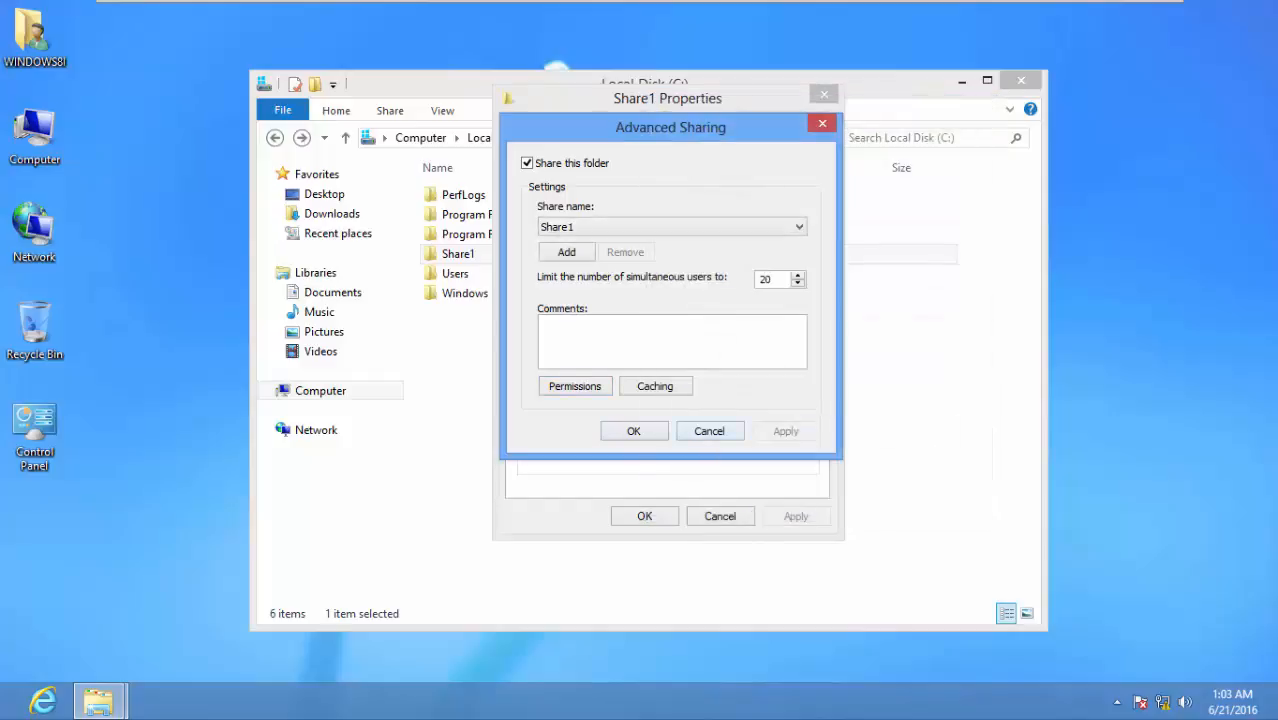
left_click(634, 431)
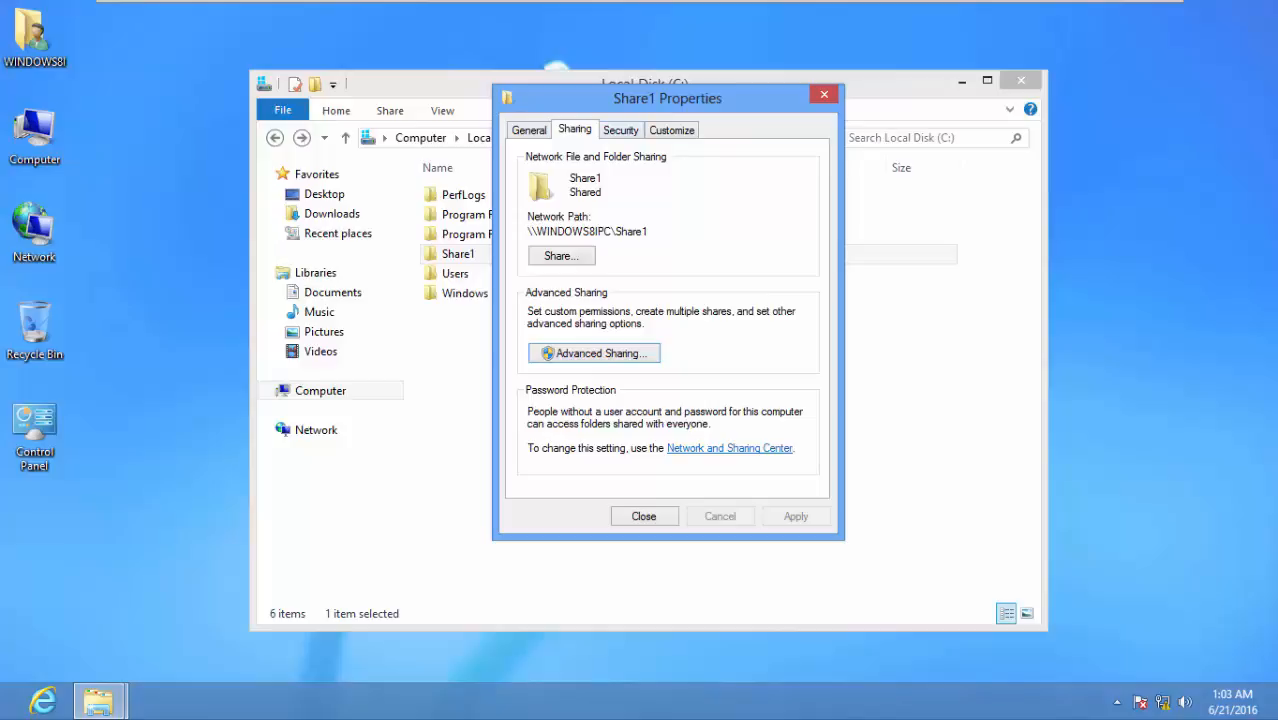
Add Everyone to C:\Share1's security permissions with Allow Modify, apply, and close the properties
left_click(621, 130)
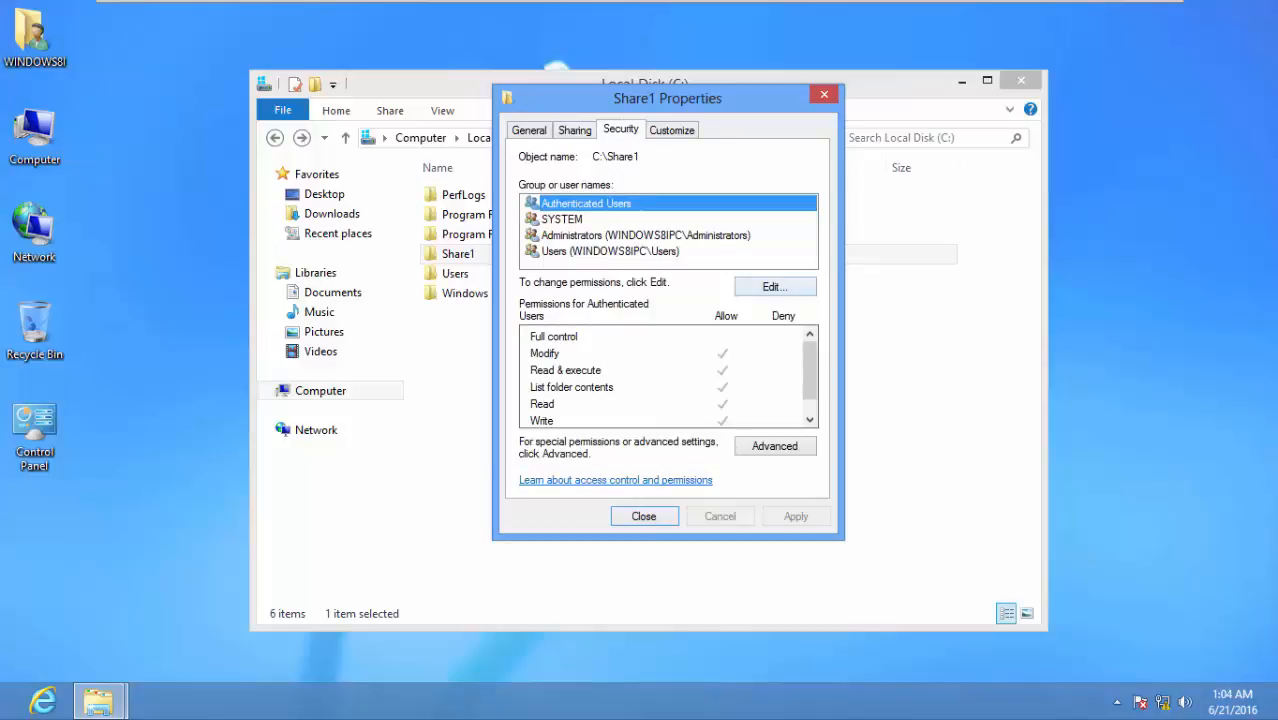
left_click(775, 287)
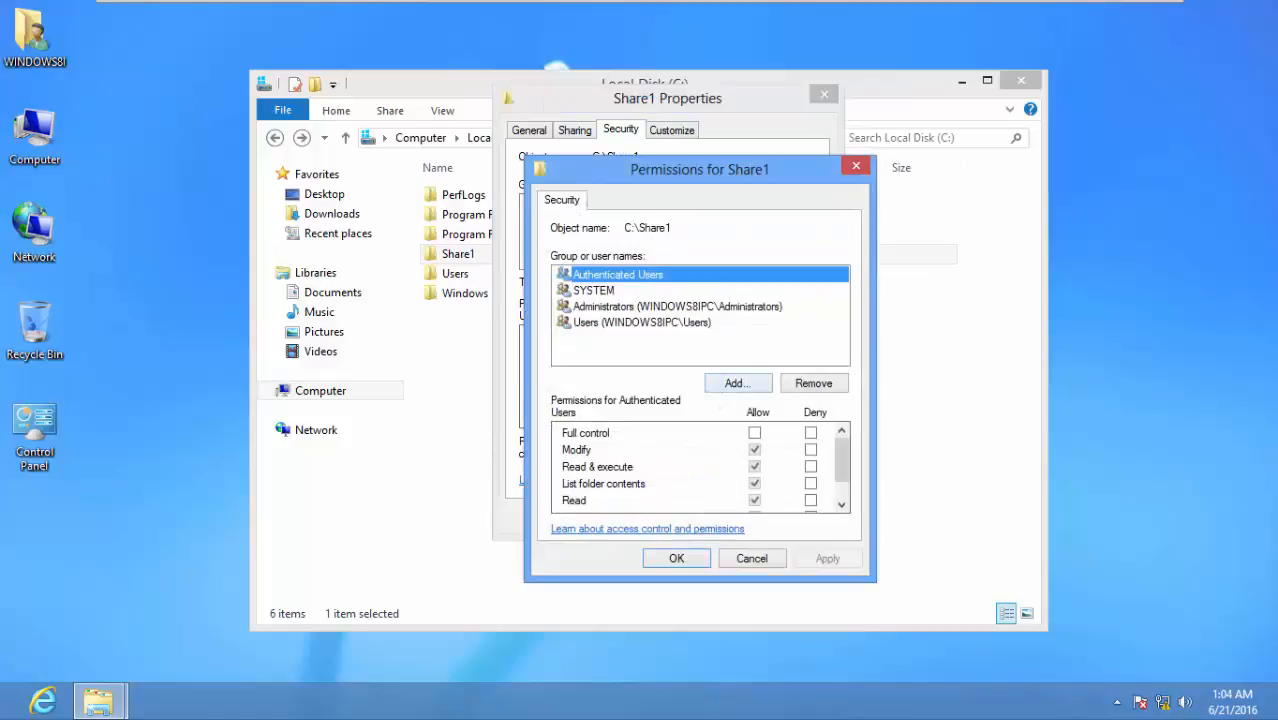
left_click(737, 383)
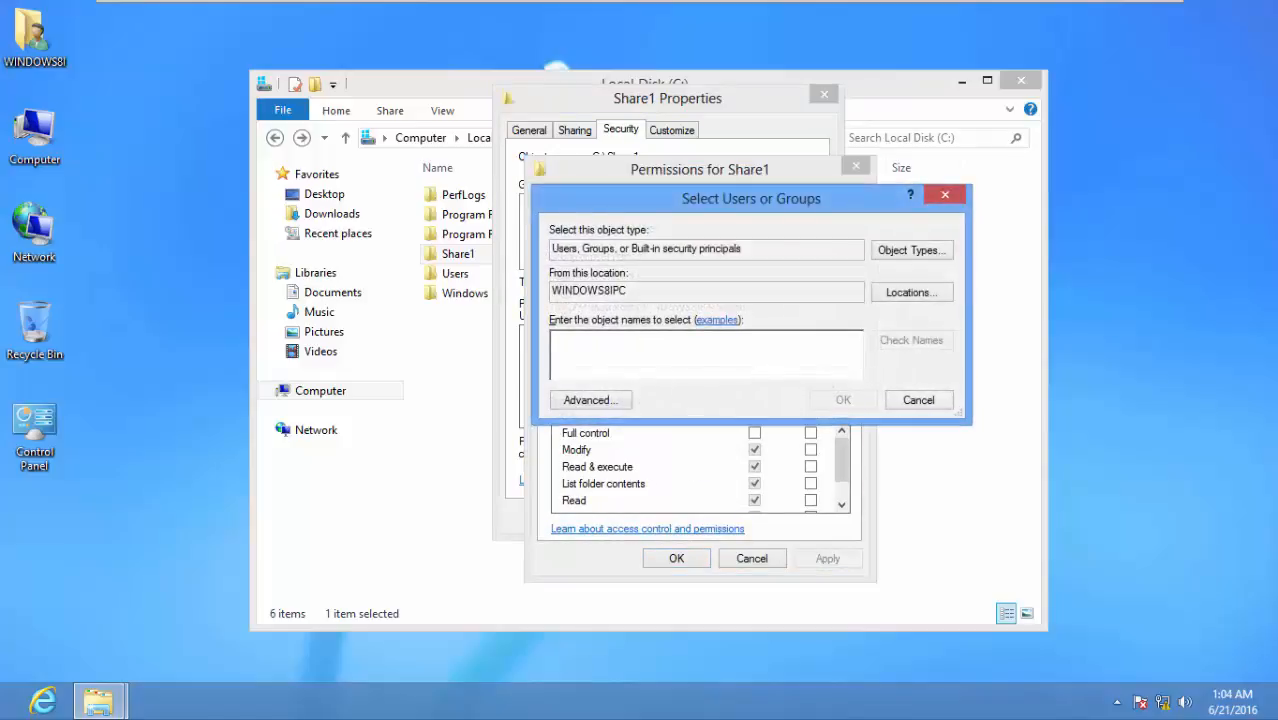
type("ever")
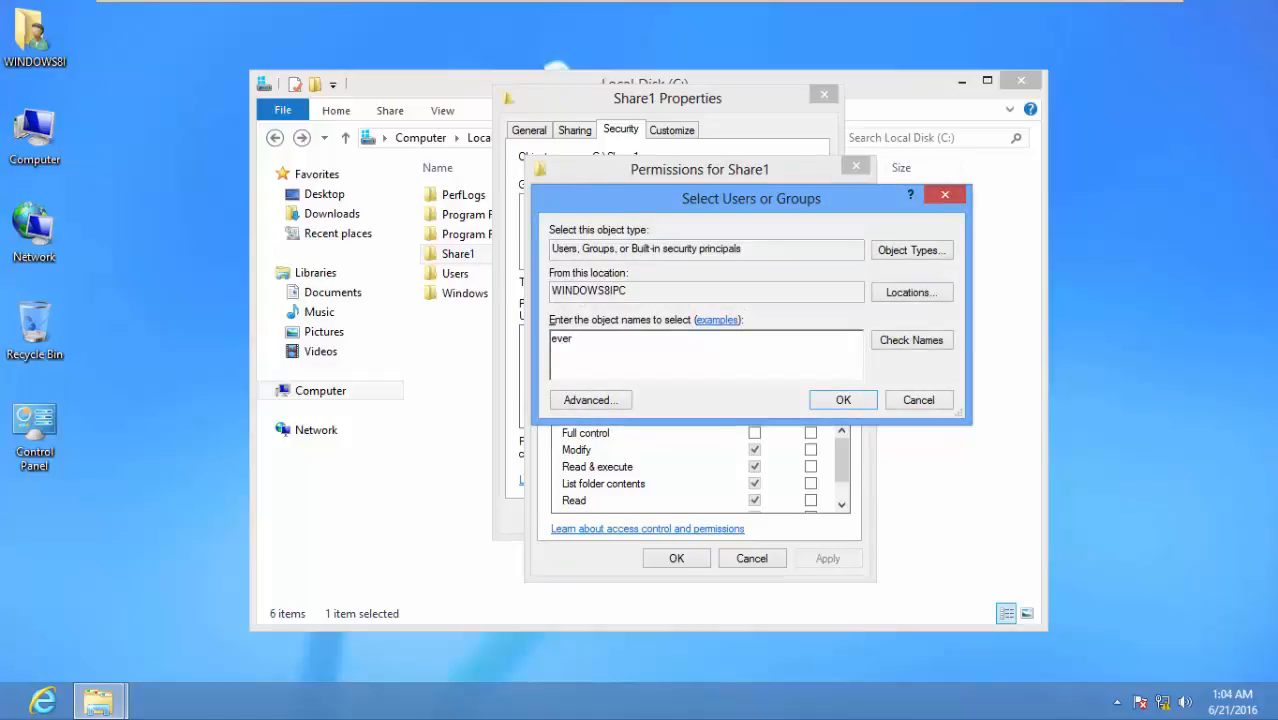
key("alt+k")
key("Return")
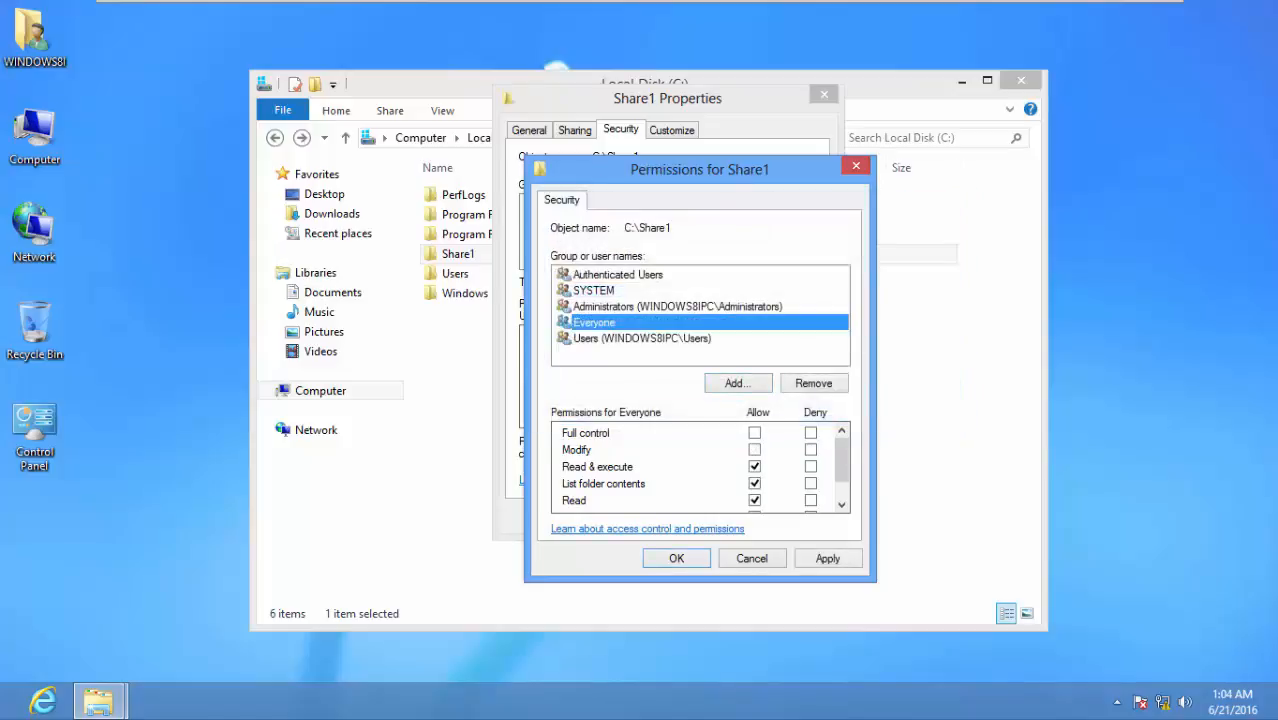
left_click(754, 449)
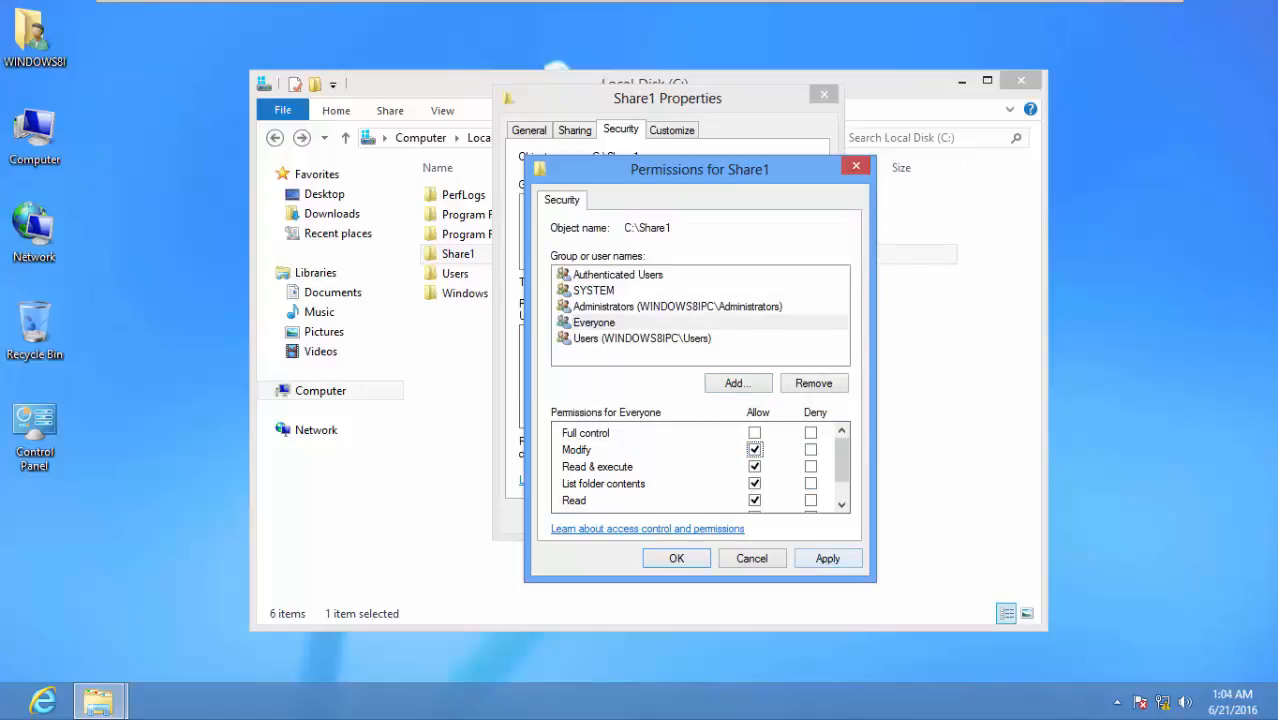
left_click(828, 559)
left_click(677, 559)
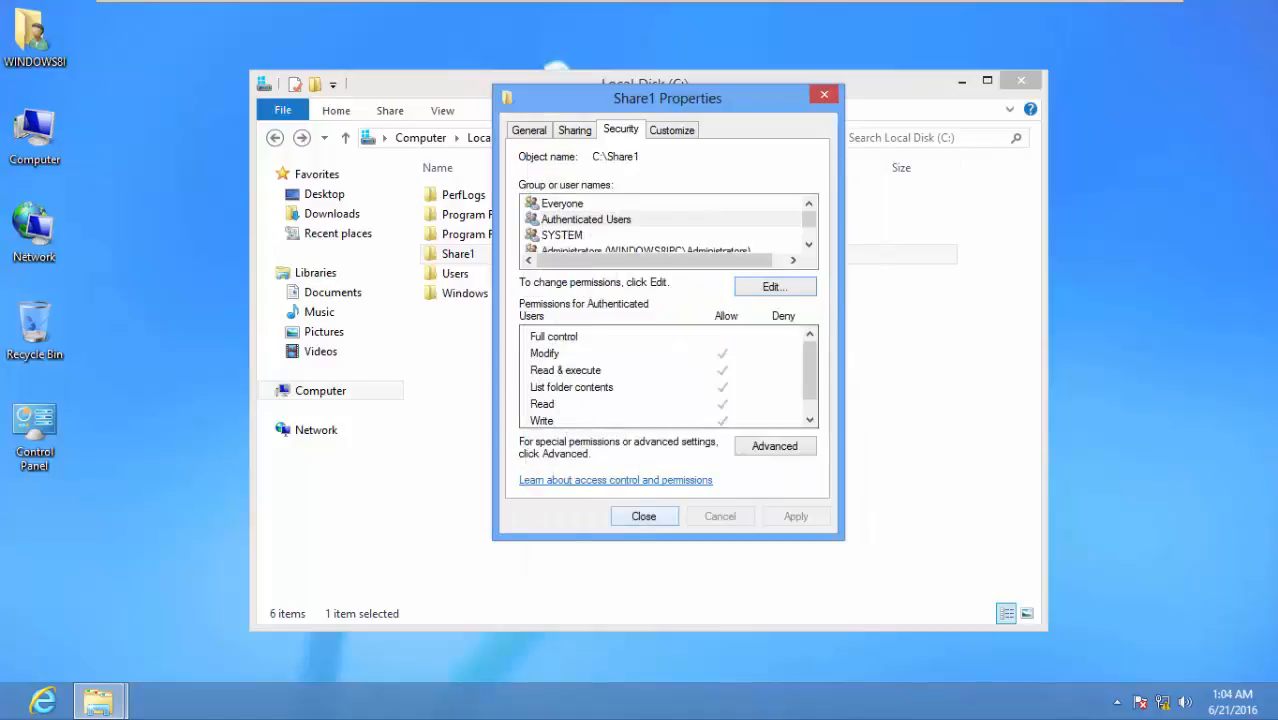
left_click(644, 516)
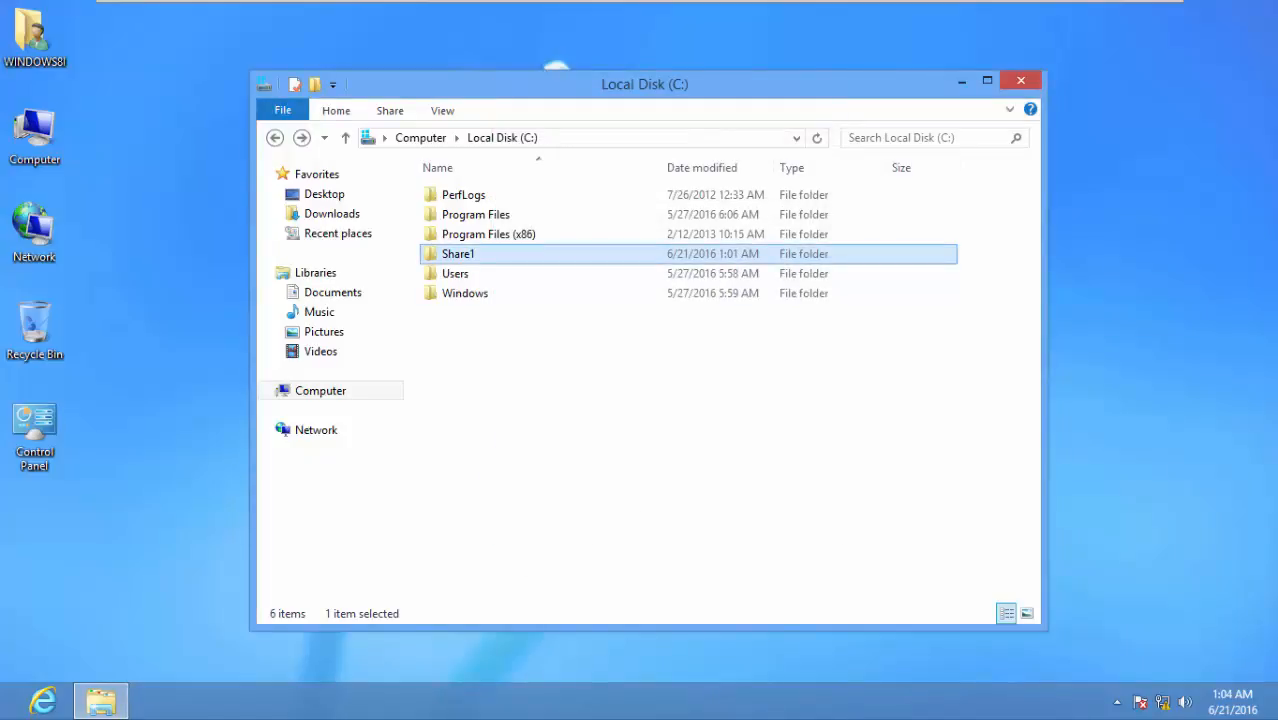
Close the Local Disk (C:) window, switch to the Windows 8 II VM and refresh its desktop
left_click(1020, 80)
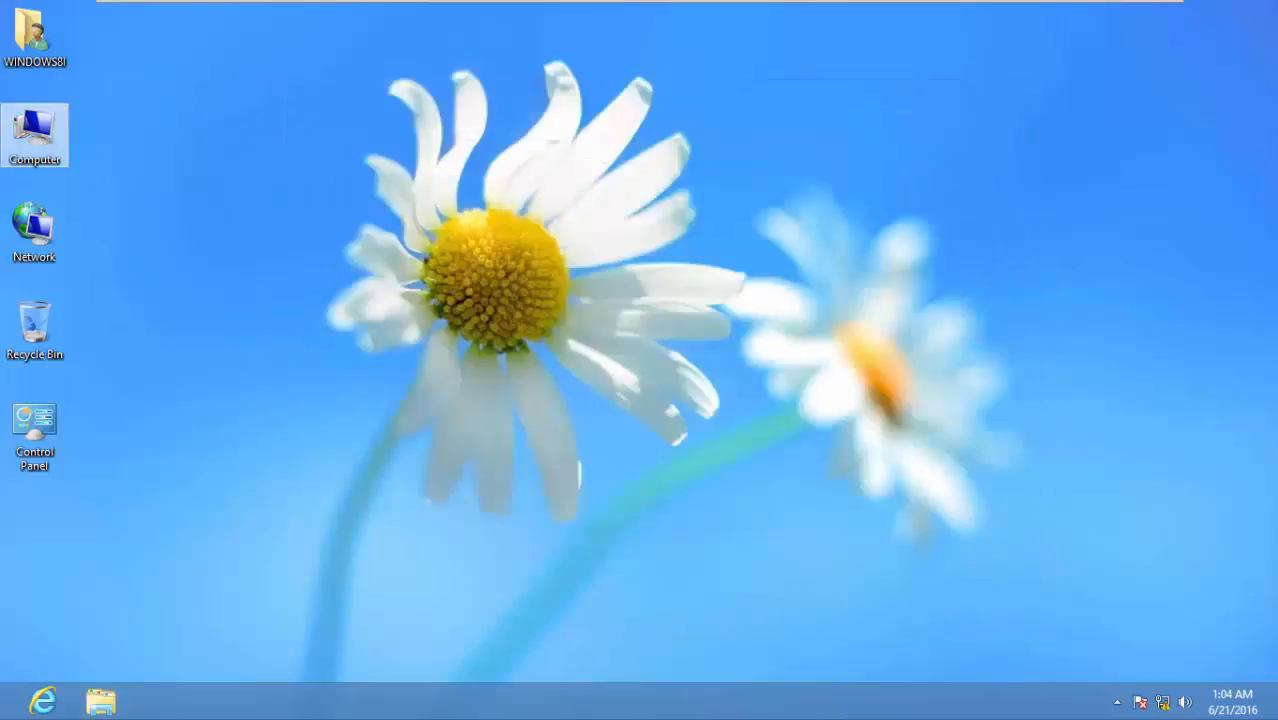
mouse_move(958, 14)
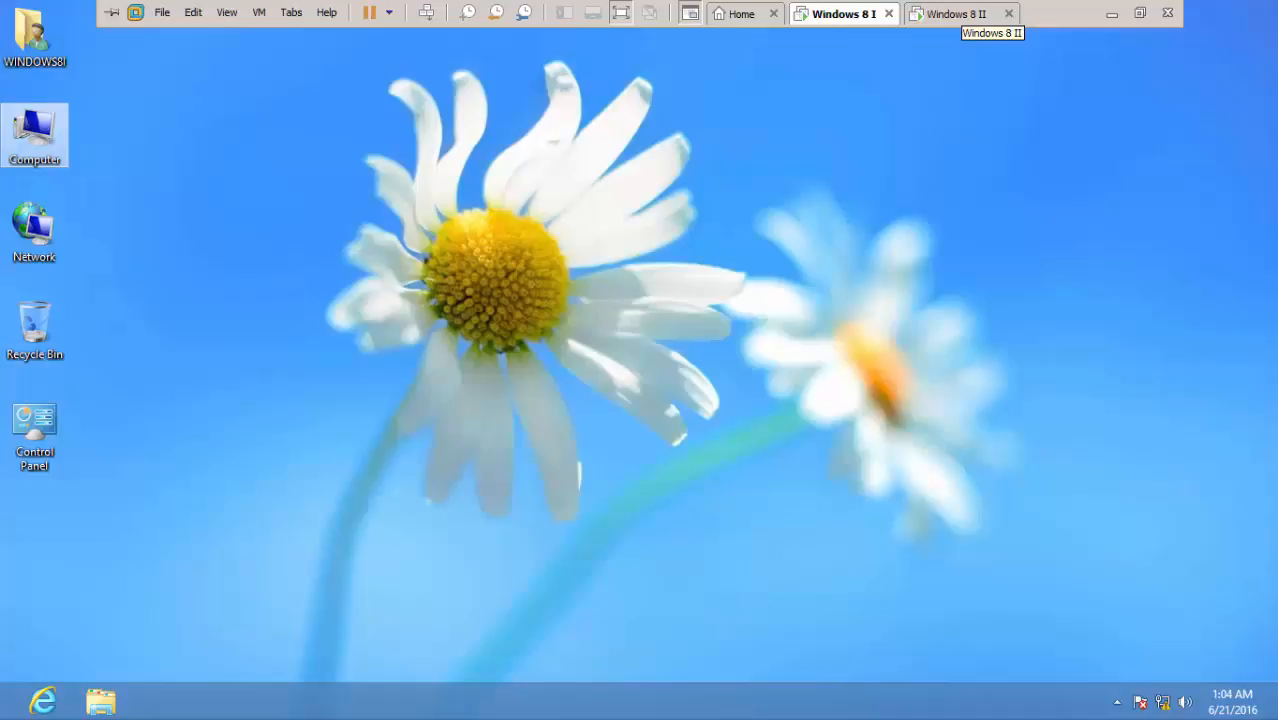
left_click(958, 14)
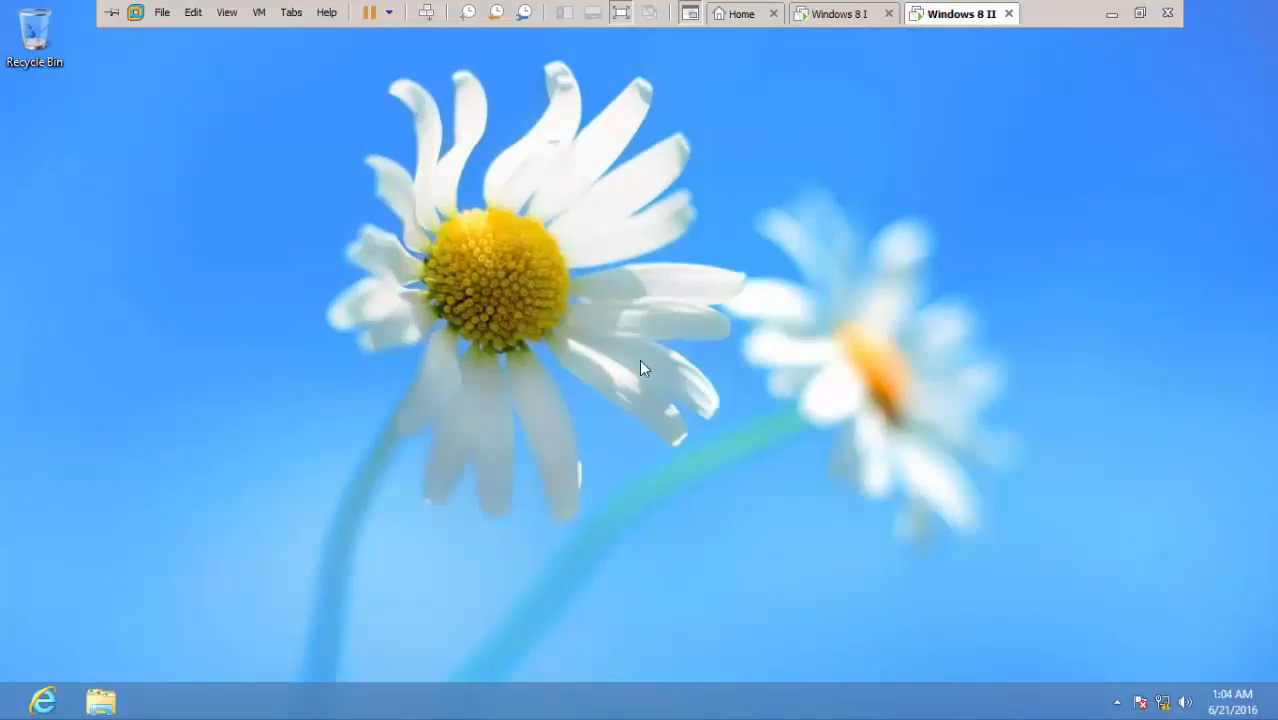
right_click(722, 328)
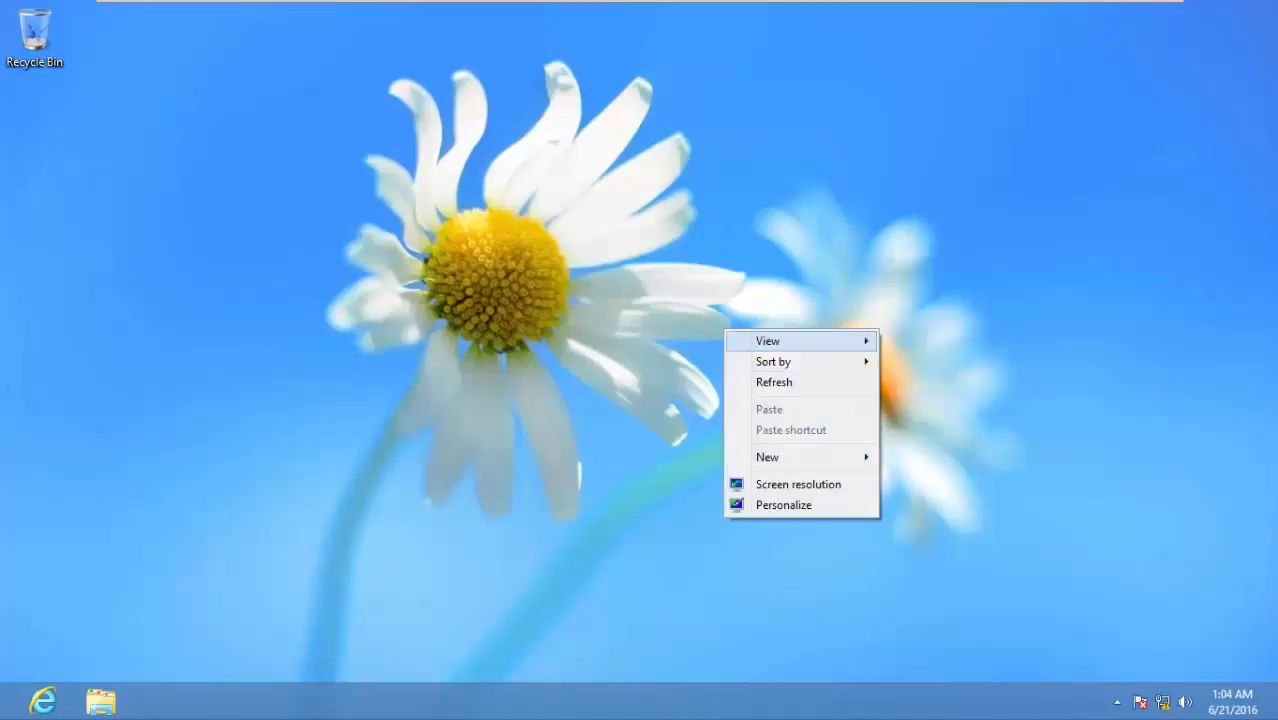
left_click(770, 379)
Turn on the Computer, Network, Control Panel and user-files desktop icons and refresh the desktop
right_click(656, 202)
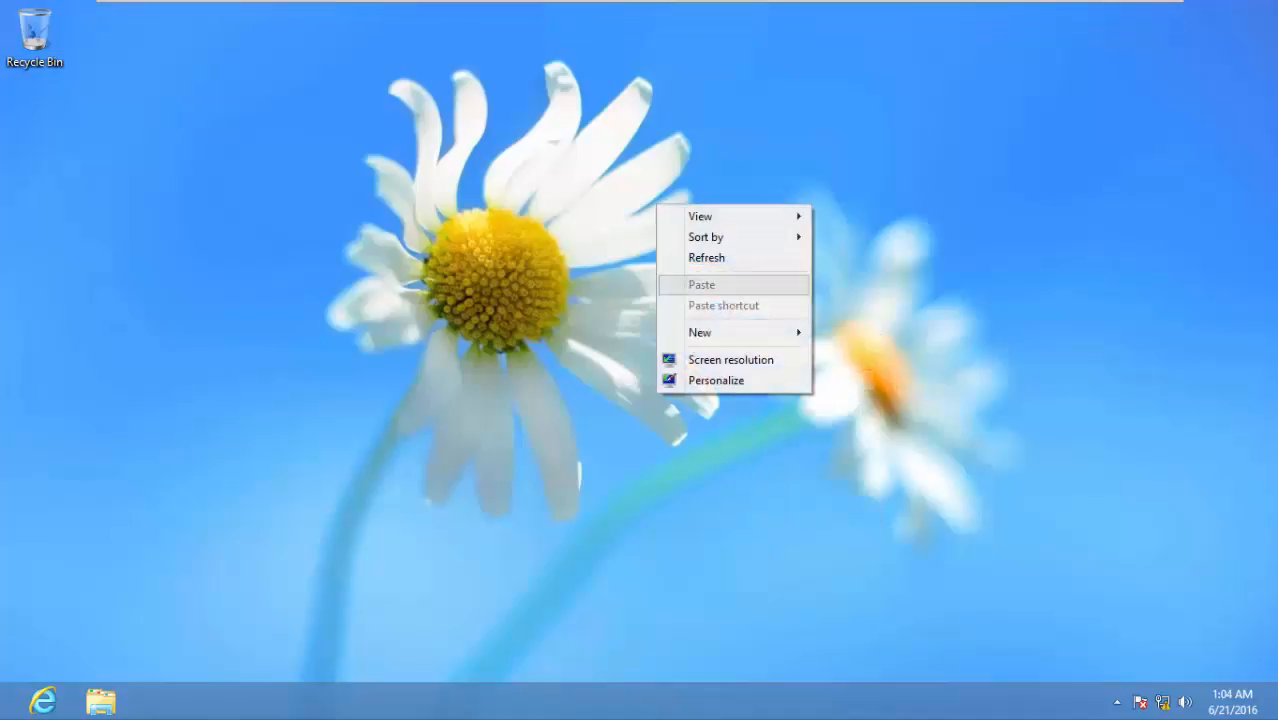
left_click(710, 377)
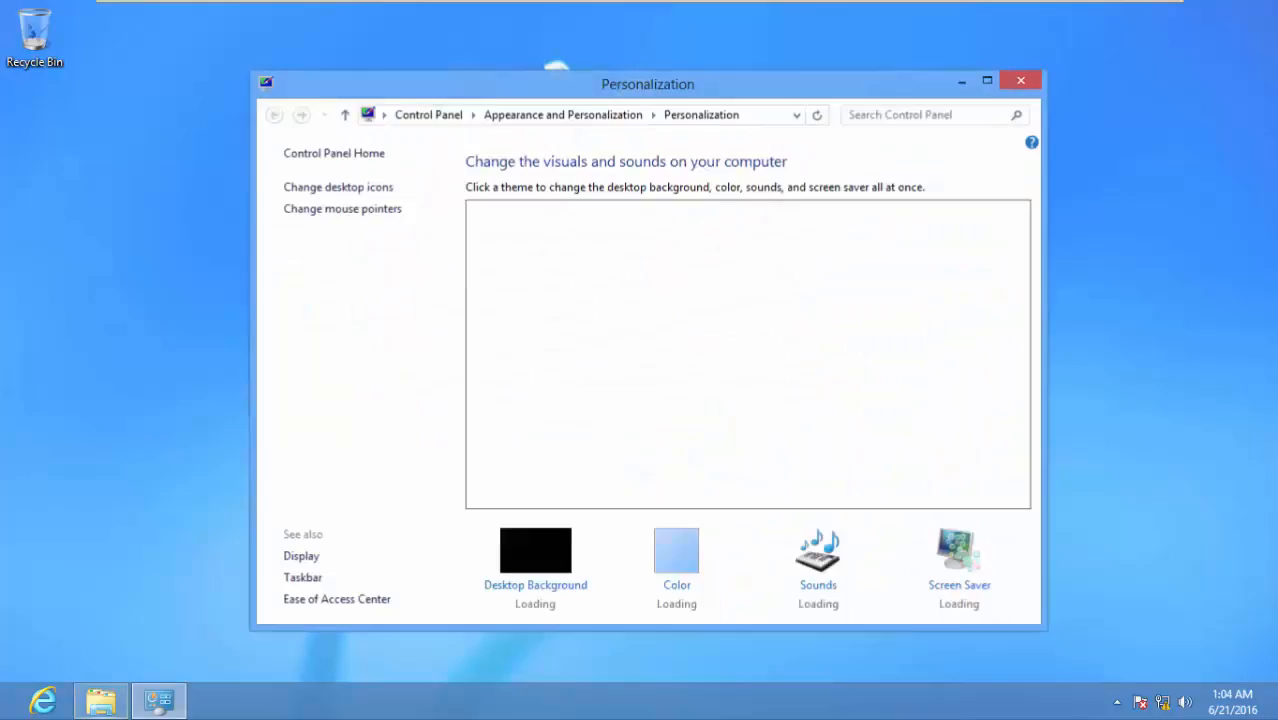
left_click(335, 186)
left_click(436, 506)
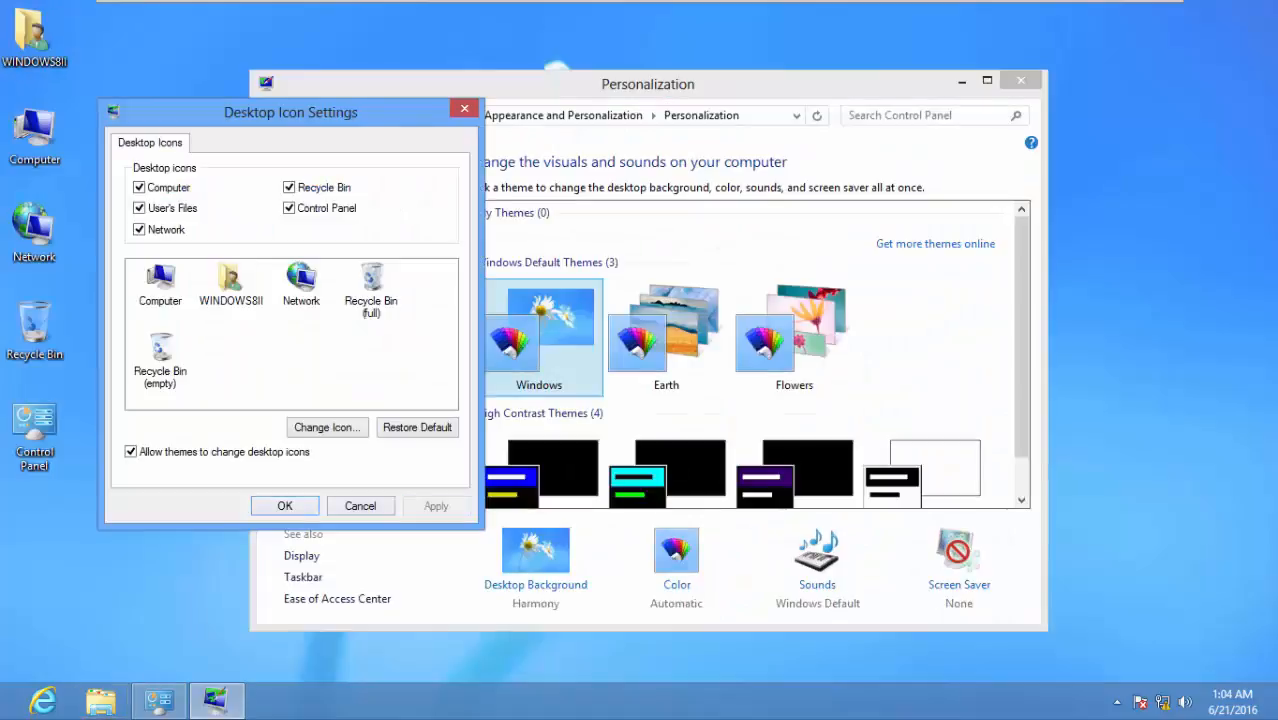
left_click(285, 506)
left_click(1020, 80)
right_click(1018, 271)
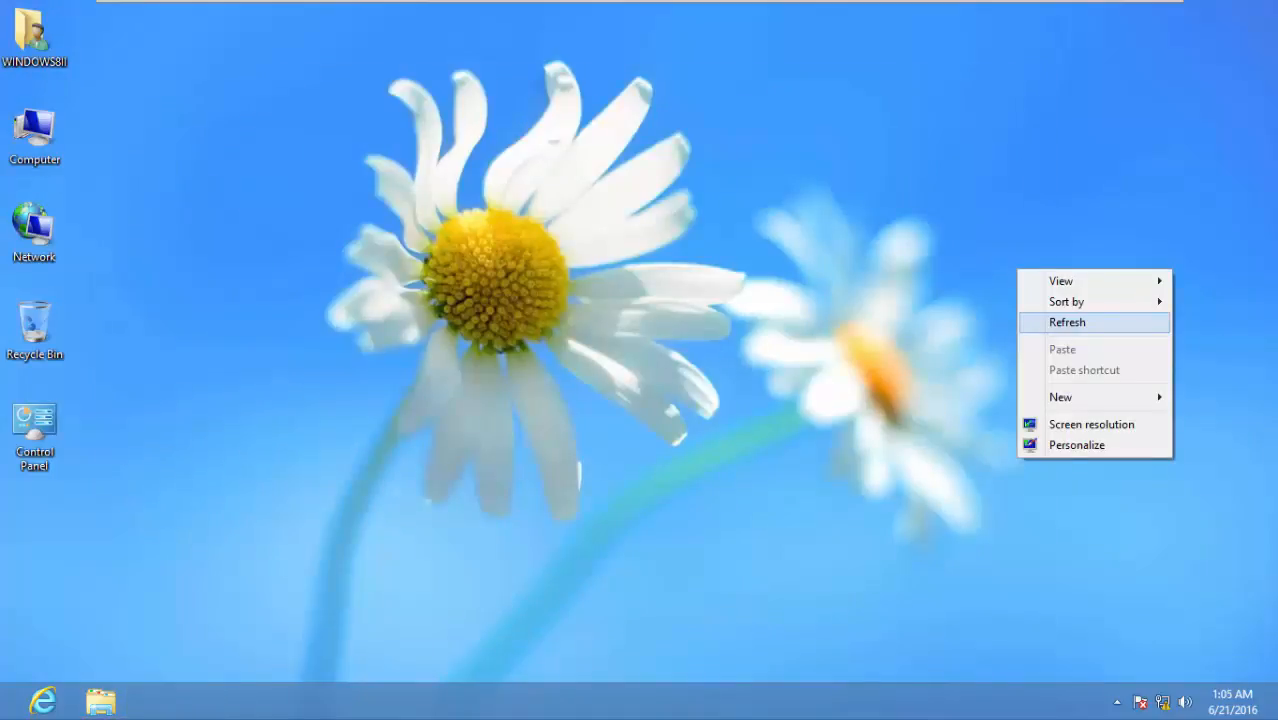
left_click(1067, 322)
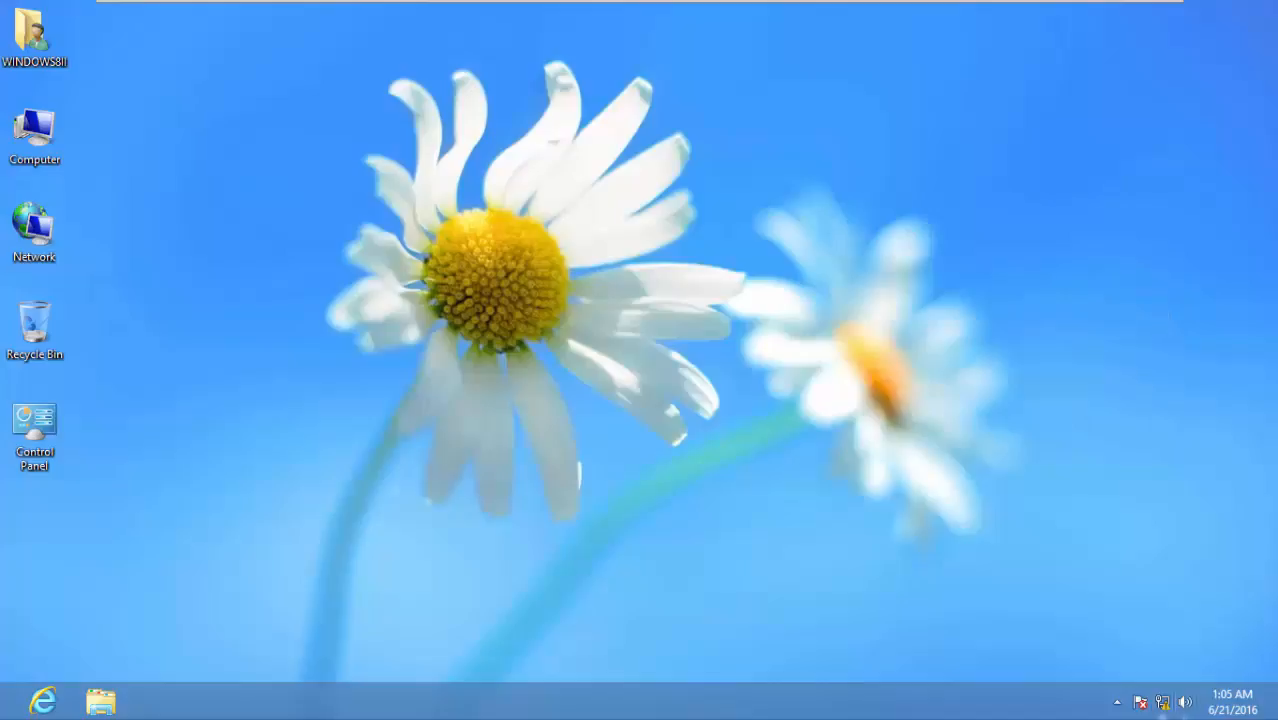
right_click(1163, 702)
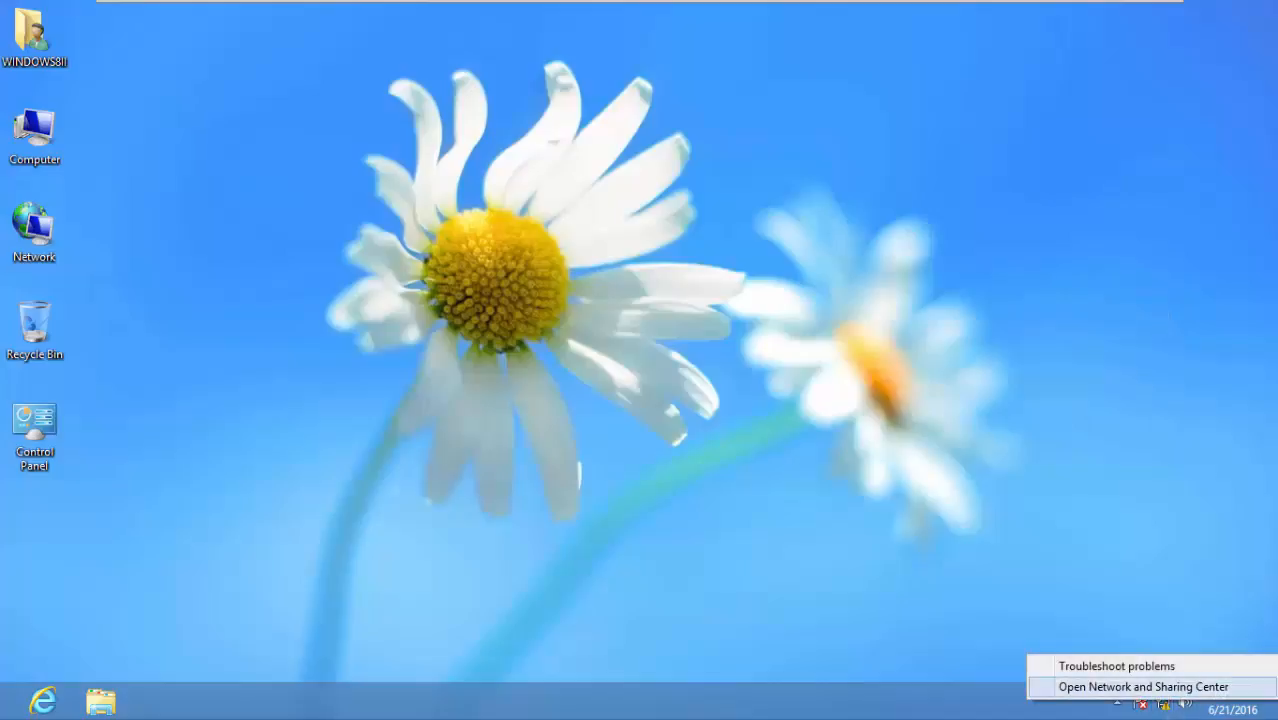
Disable the Bluetooth network connection in the Network Connections list
left_click(1143, 687)
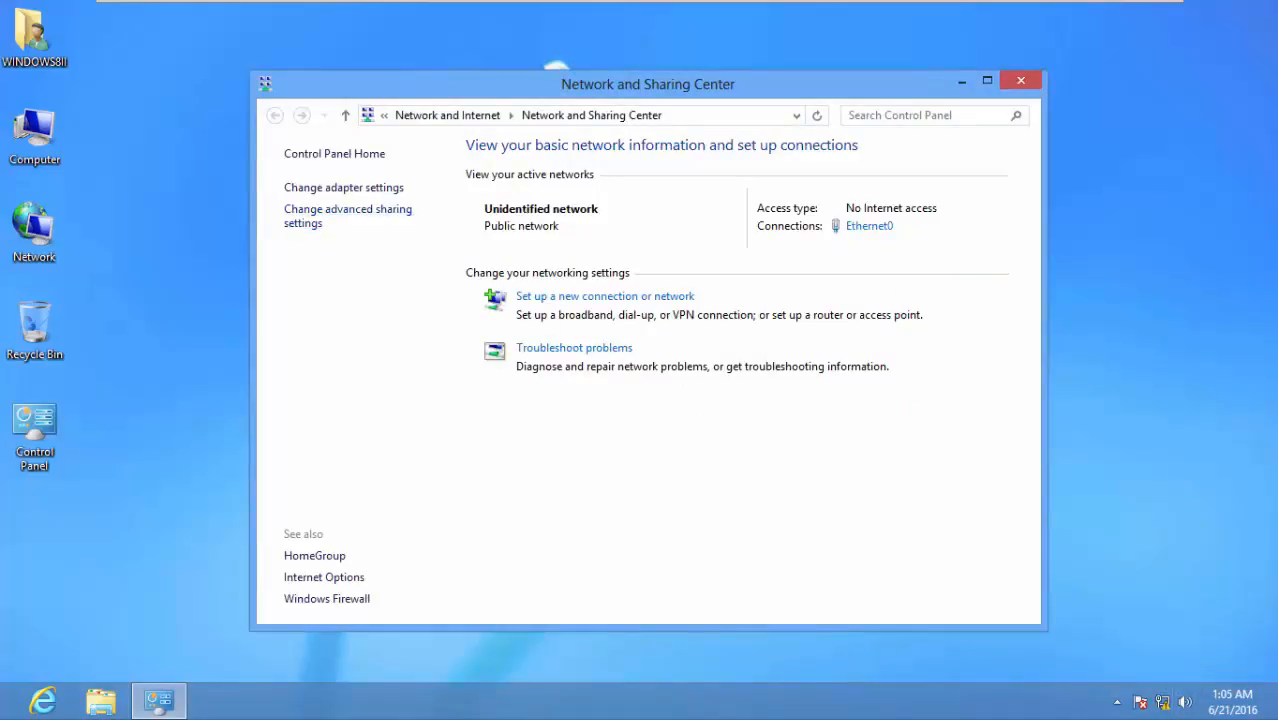
left_click(343, 187)
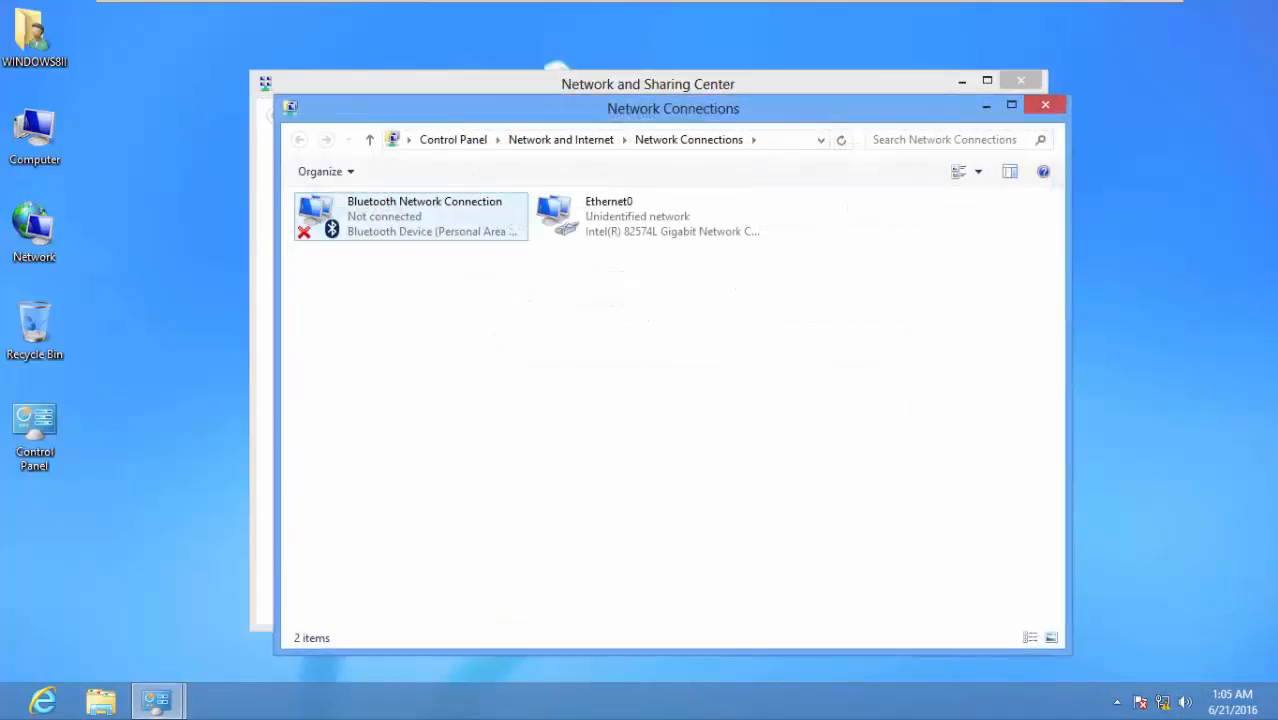
right_click(393, 225)
left_click(442, 253)
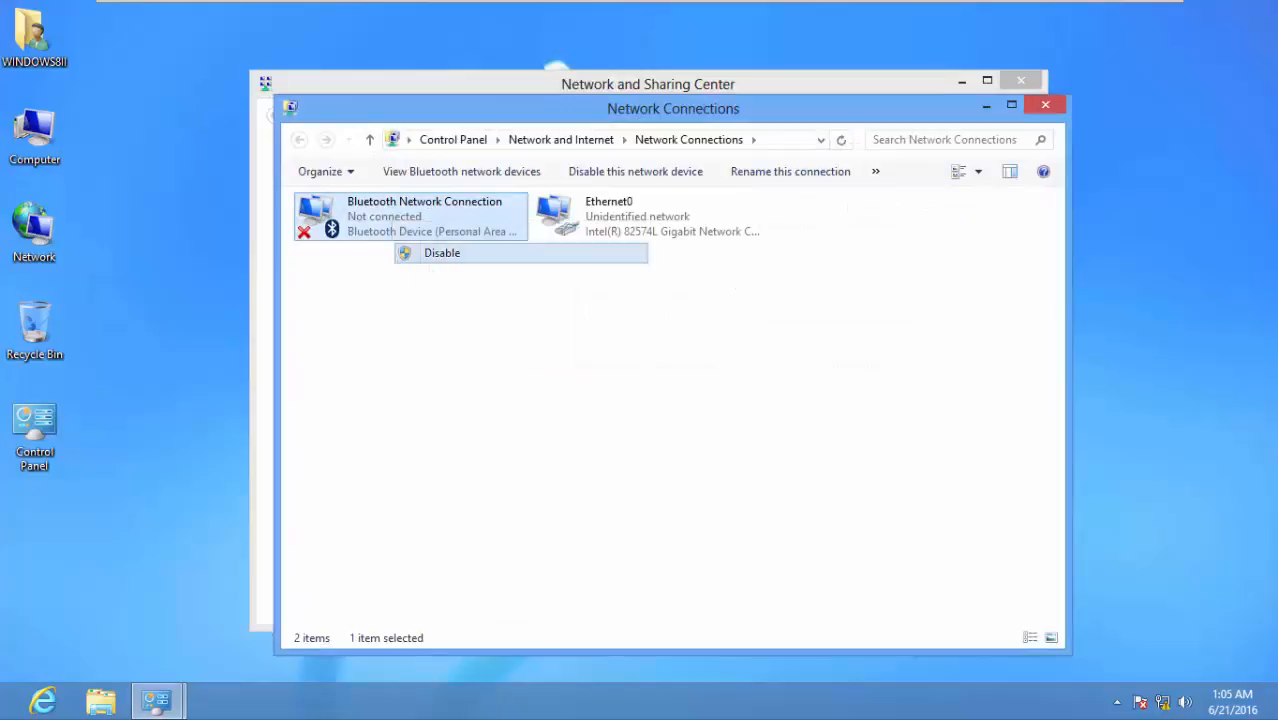
right_click(511, 353)
left_click(560, 425)
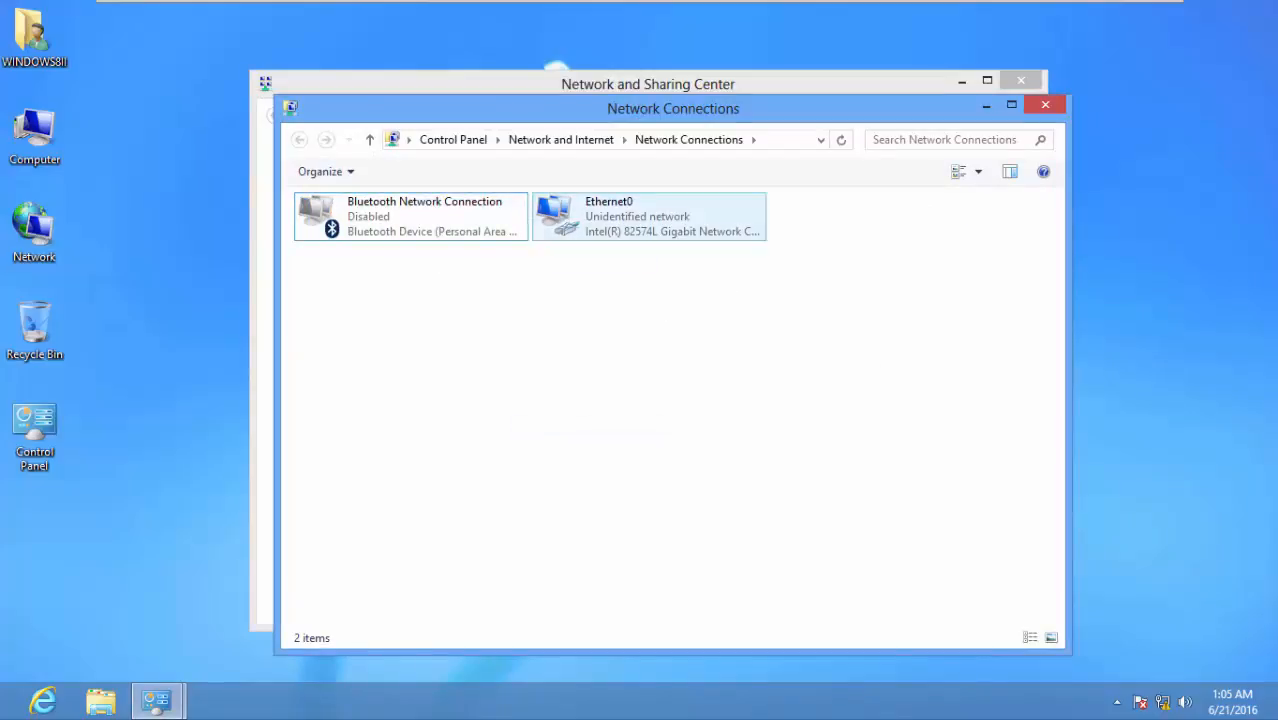
Uncheck Internet Protocol Version 6 in Ethernet0's properties and open the IPv4 properties
left_click(638, 219)
right_click(638, 219)
left_click(694, 395)
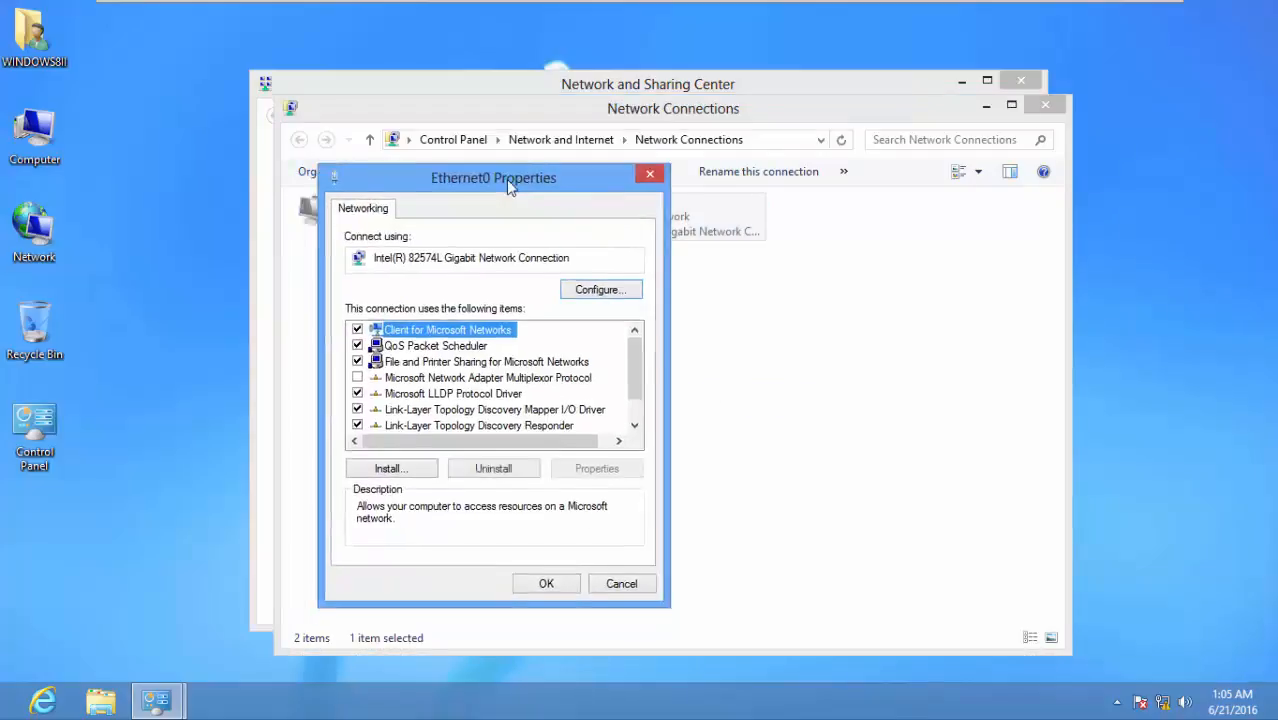
scroll(815, 336, "down", 1)
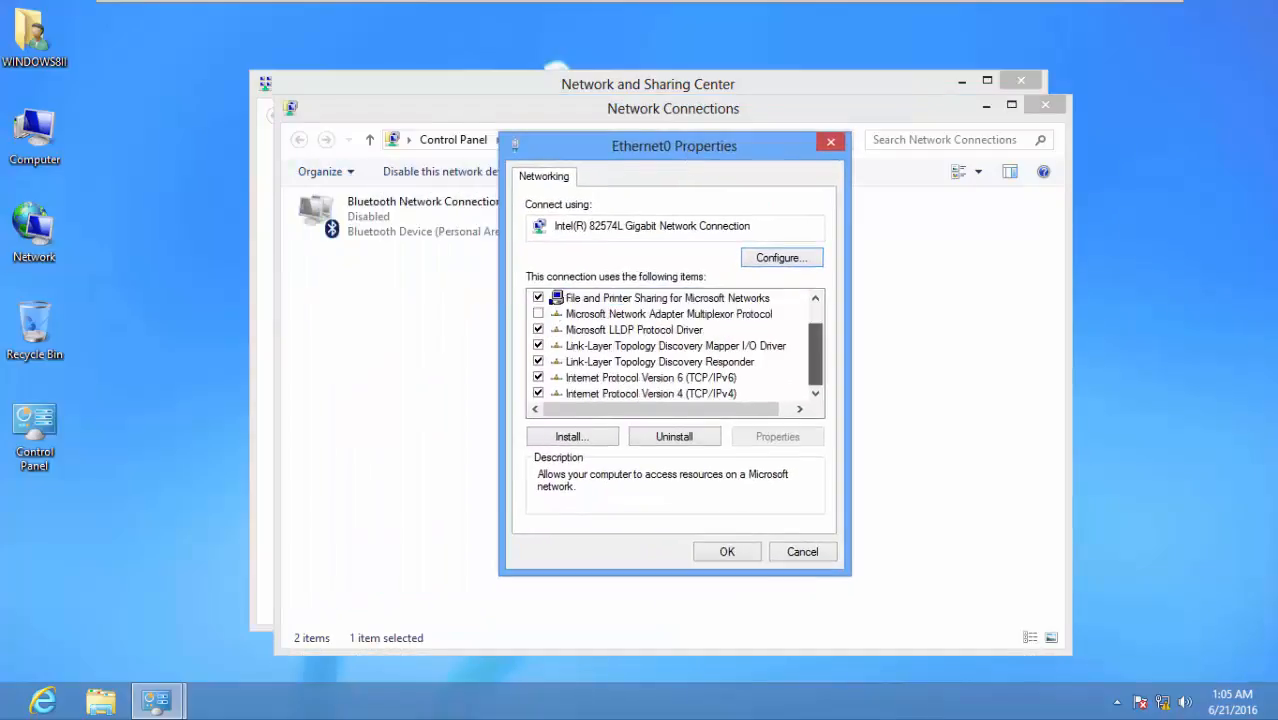
left_click(538, 377)
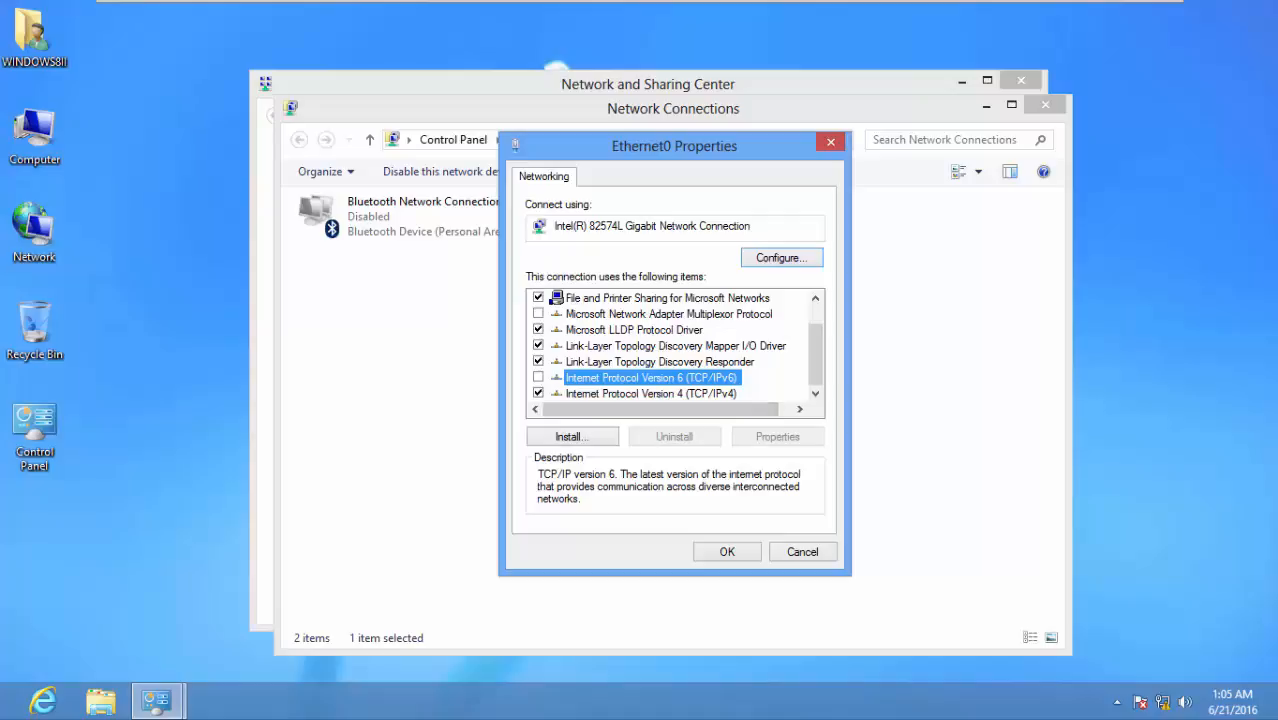
left_click(651, 394)
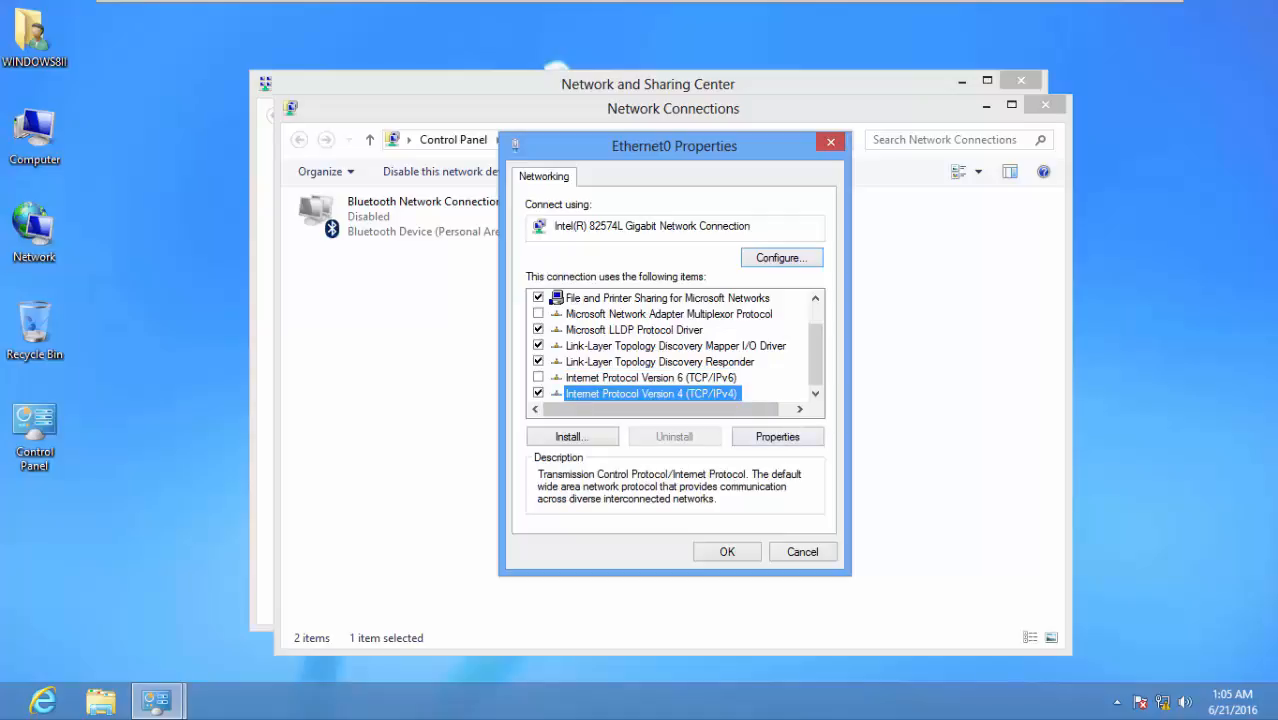
left_click(777, 437)
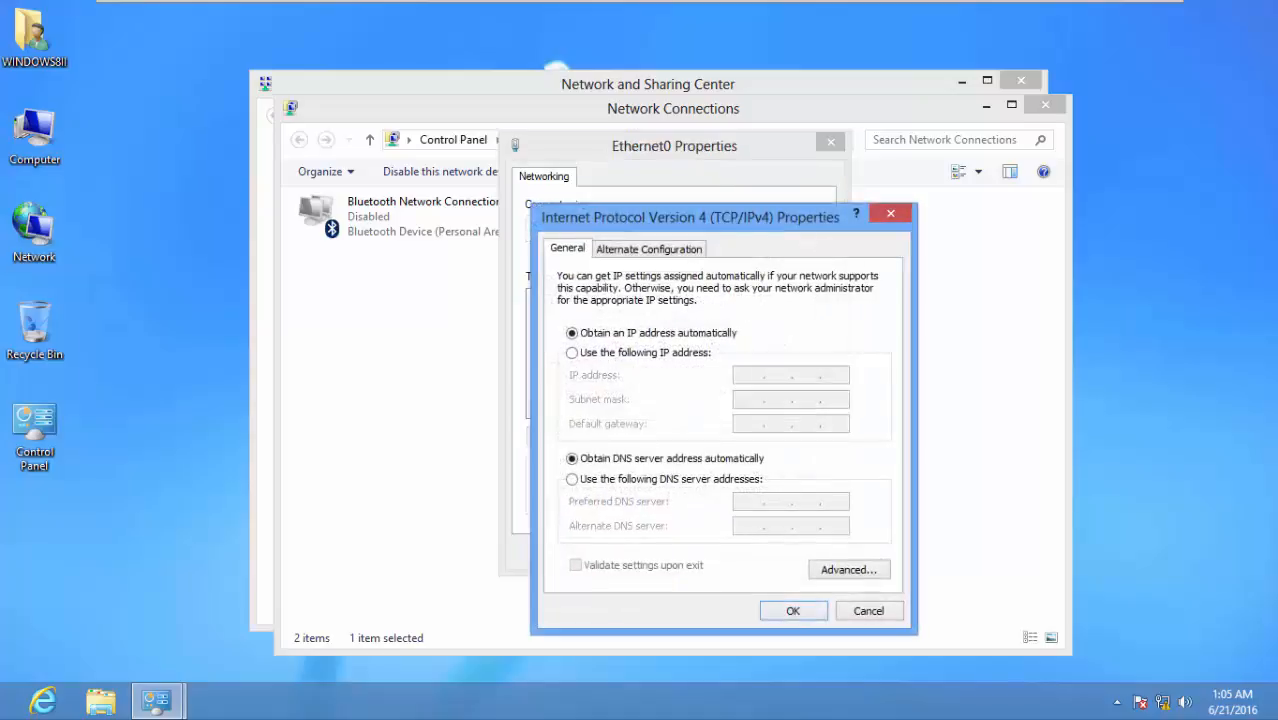
Set Ethernet0's static IPv4 address to 192.168.0.2 with subnet mask 255.255.255.0 and confirm
left_click_drag(652, 218, 643, 109)
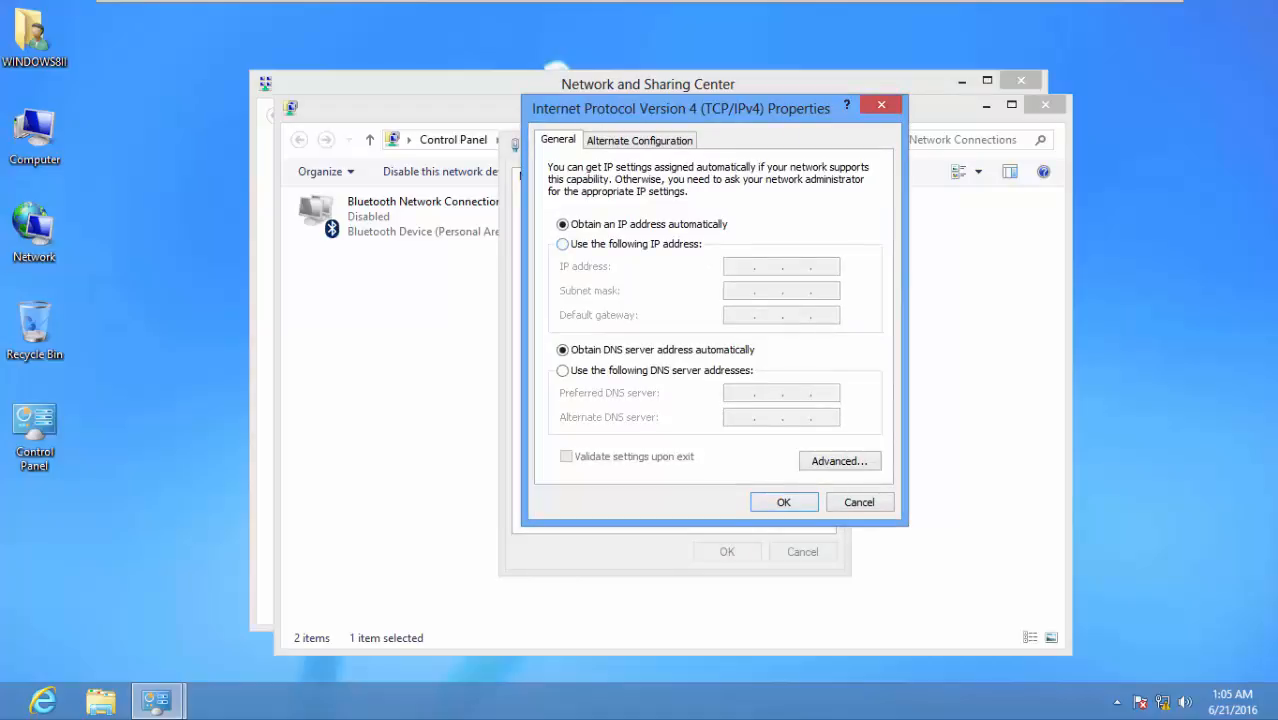
left_click(563, 244)
left_click(740, 267)
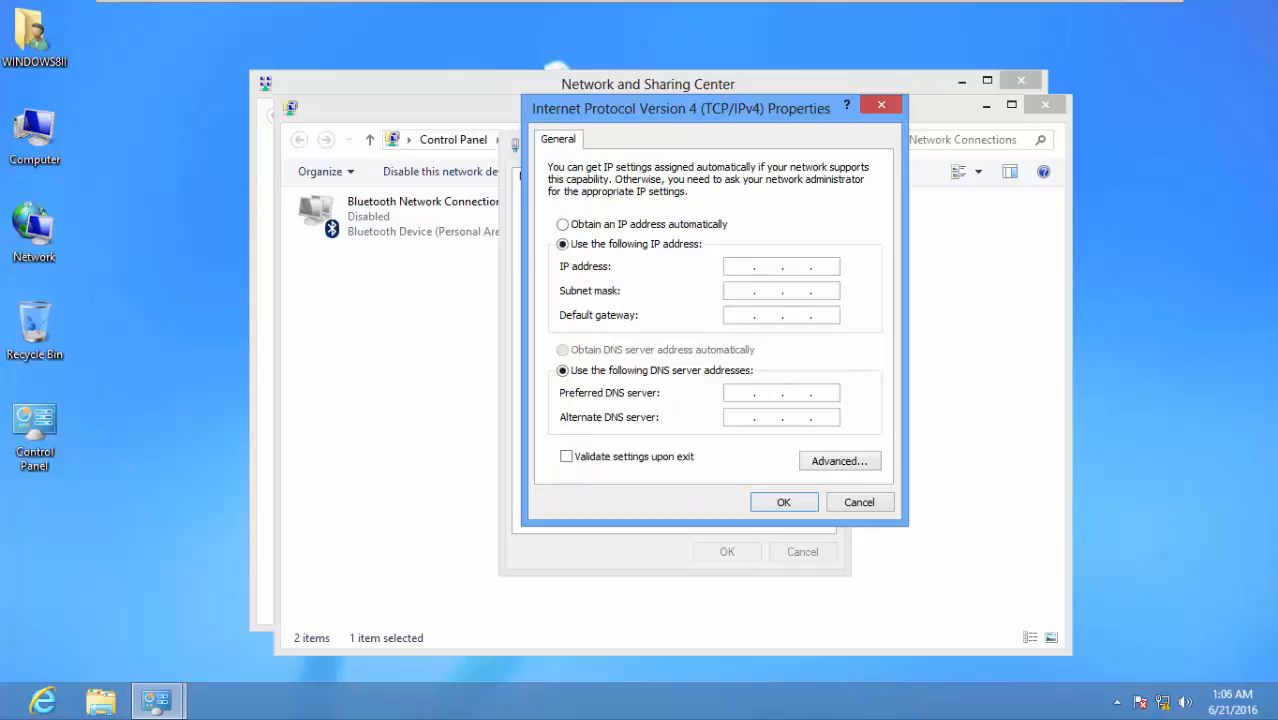
mouse_move(648, 3)
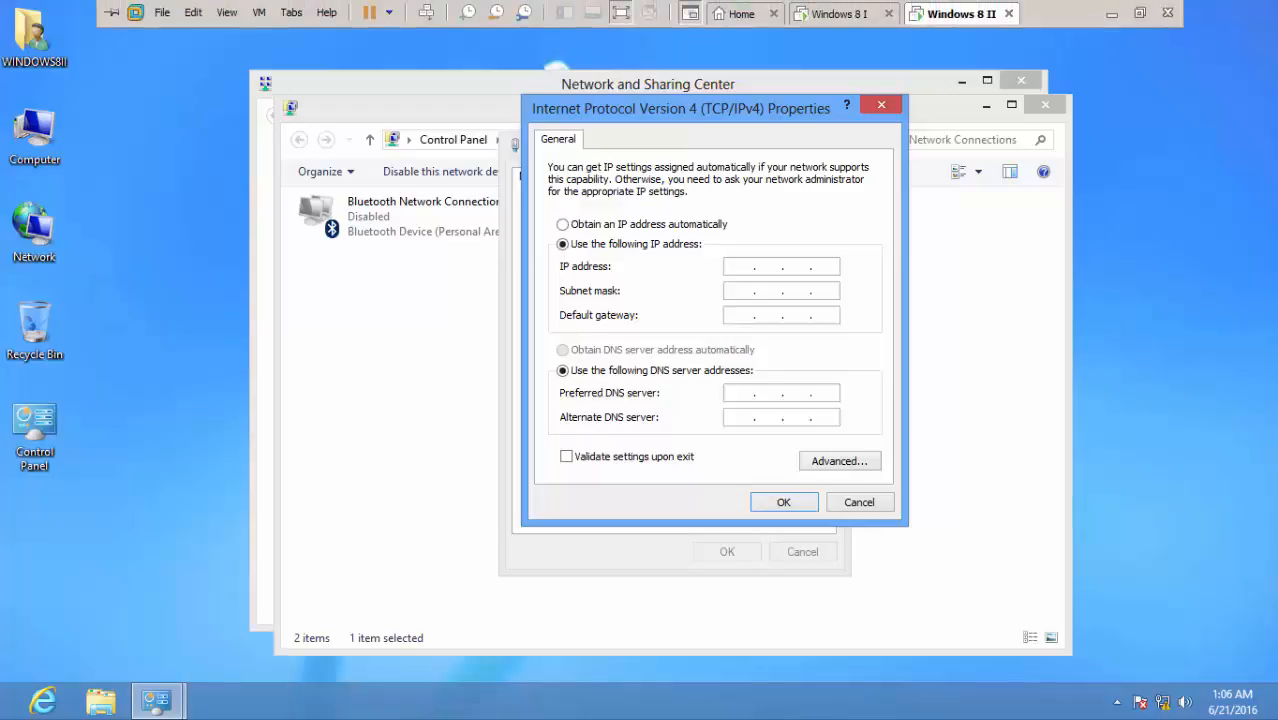
left_click(838, 13)
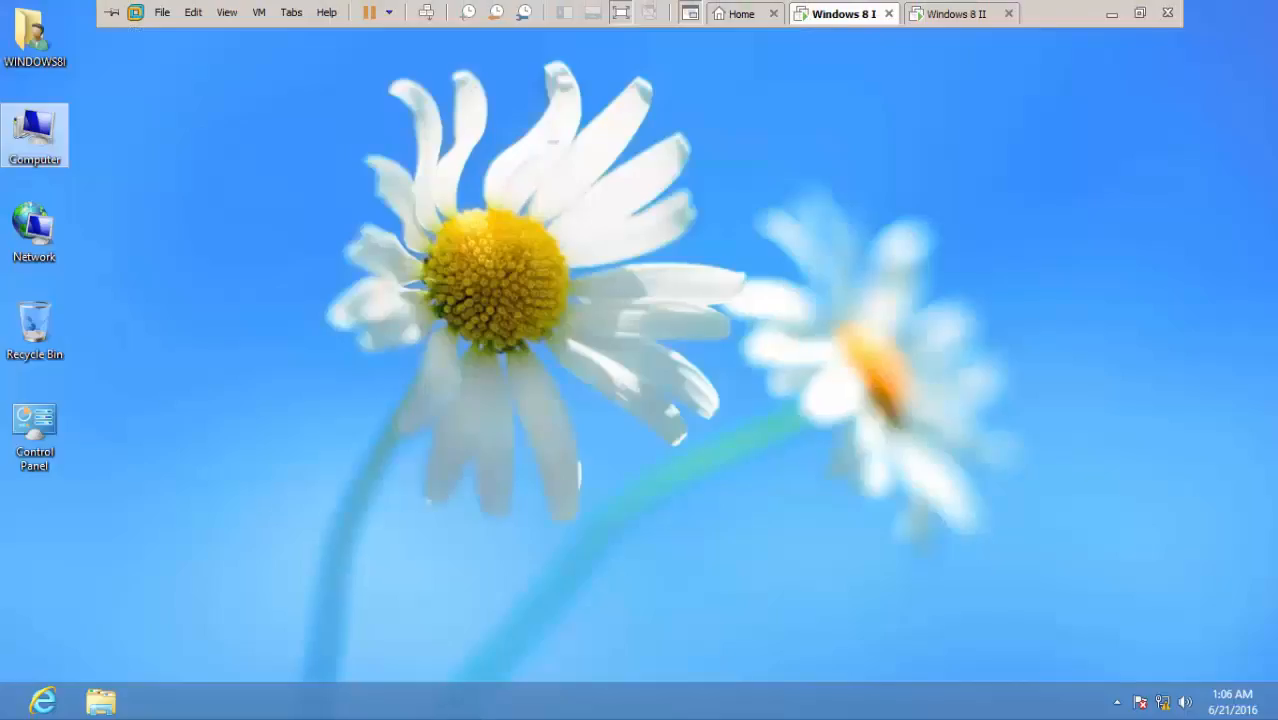
left_click(956, 13)
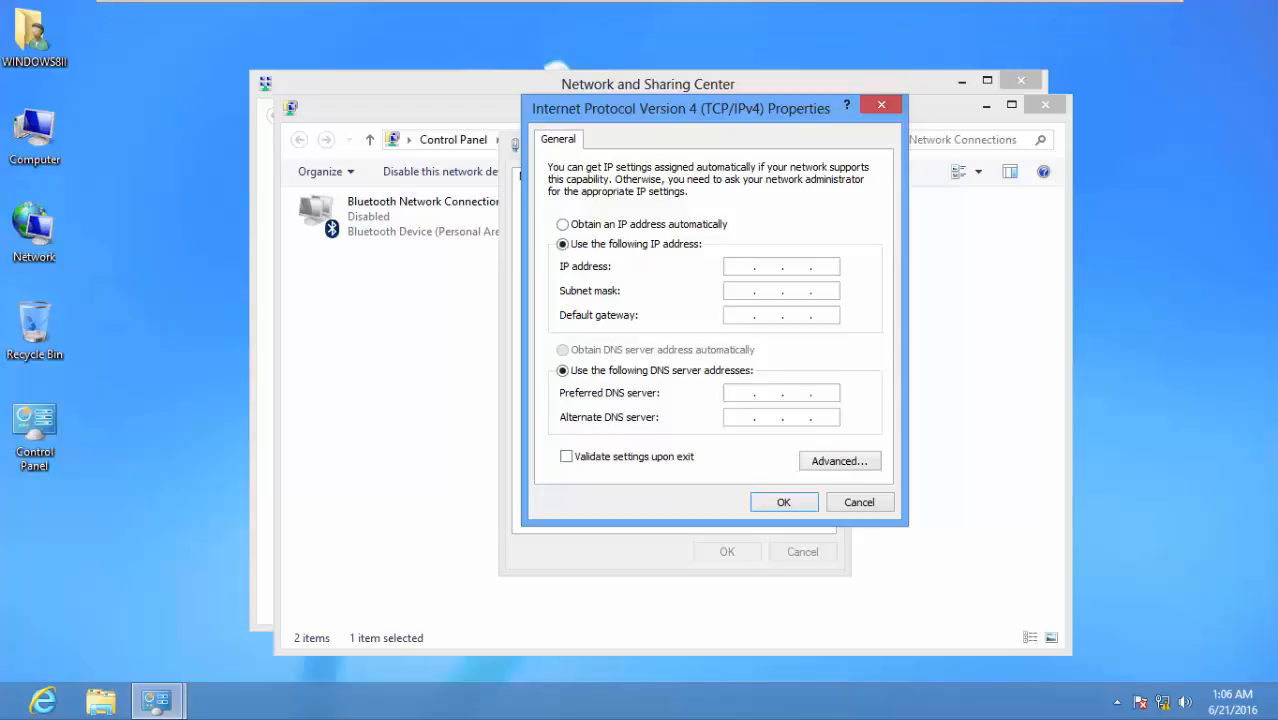
type("19216802")
key("Tab")
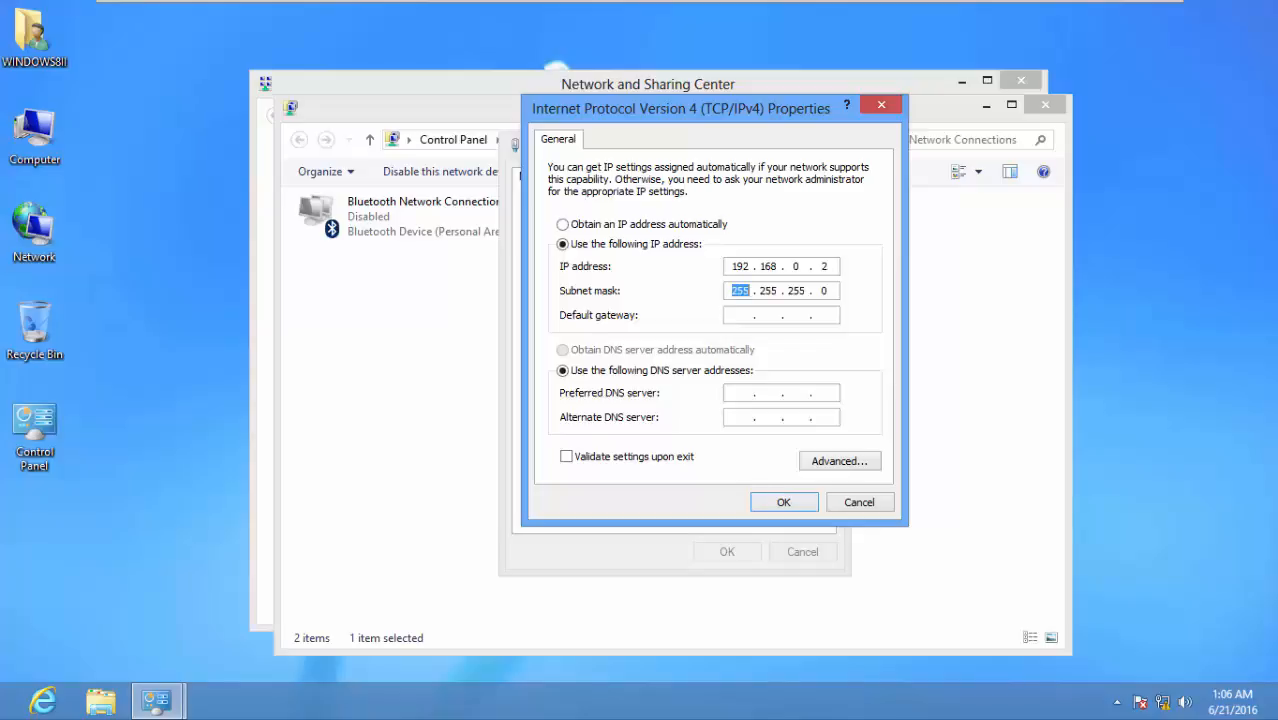
key("Return")
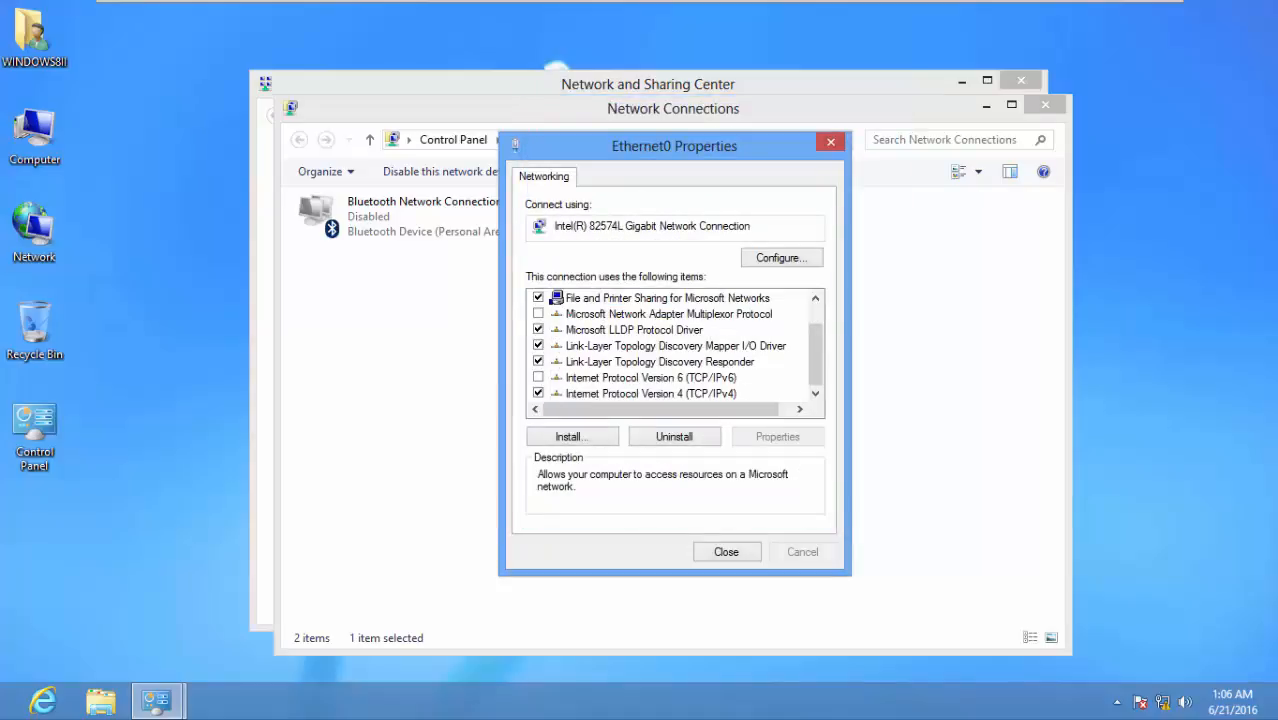
Close Ethernet0 Properties and Network Connections, then go to Advanced sharing settings
key("Return")
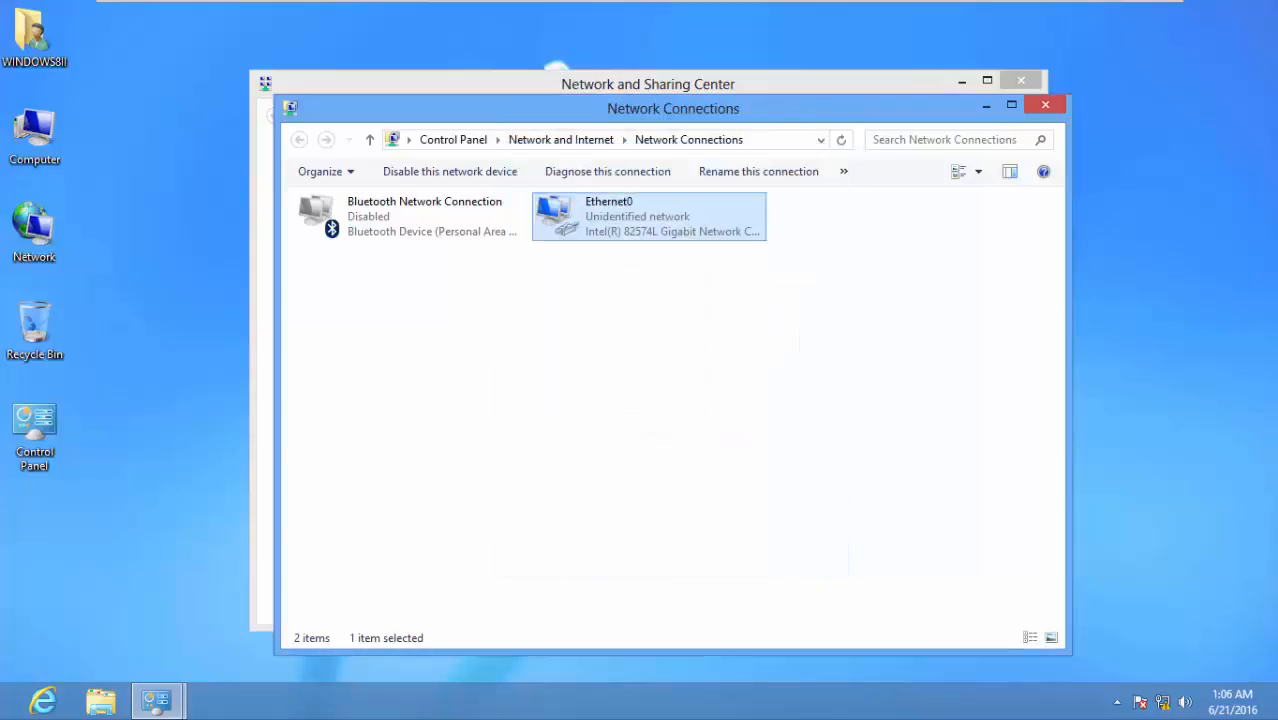
key("alt+F4")
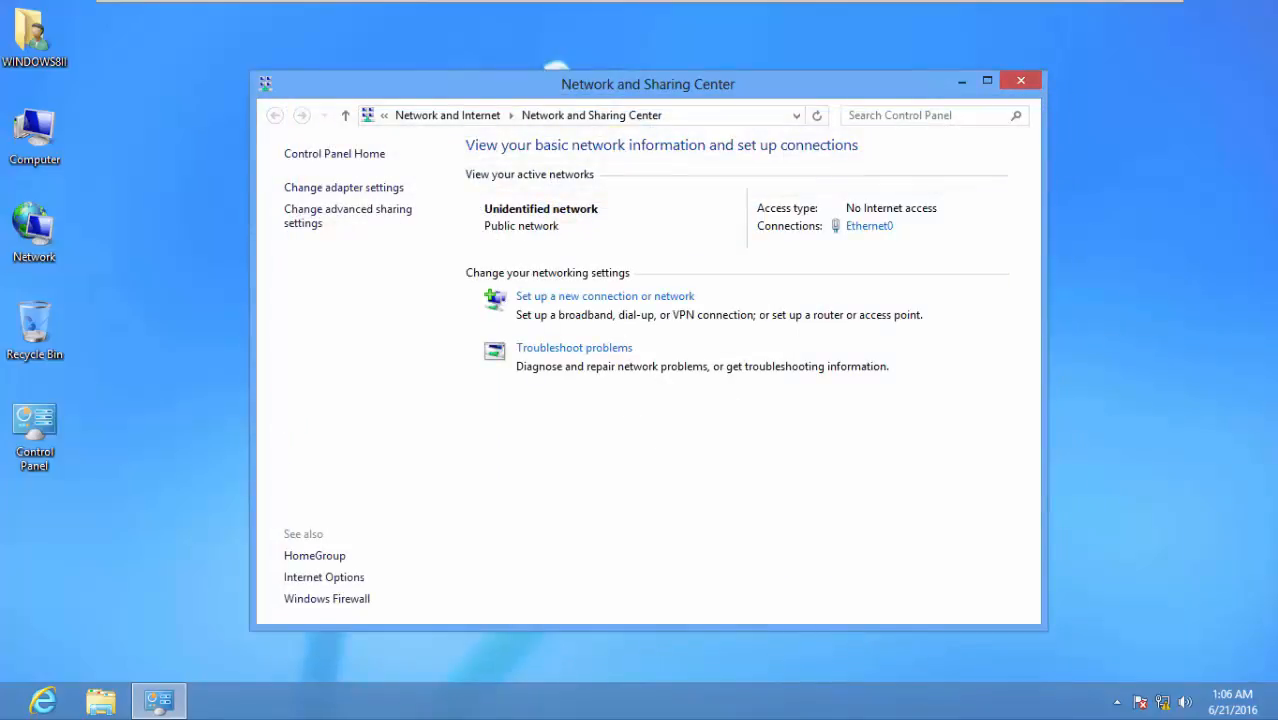
left_click_drag(648, 90, 686, 62)
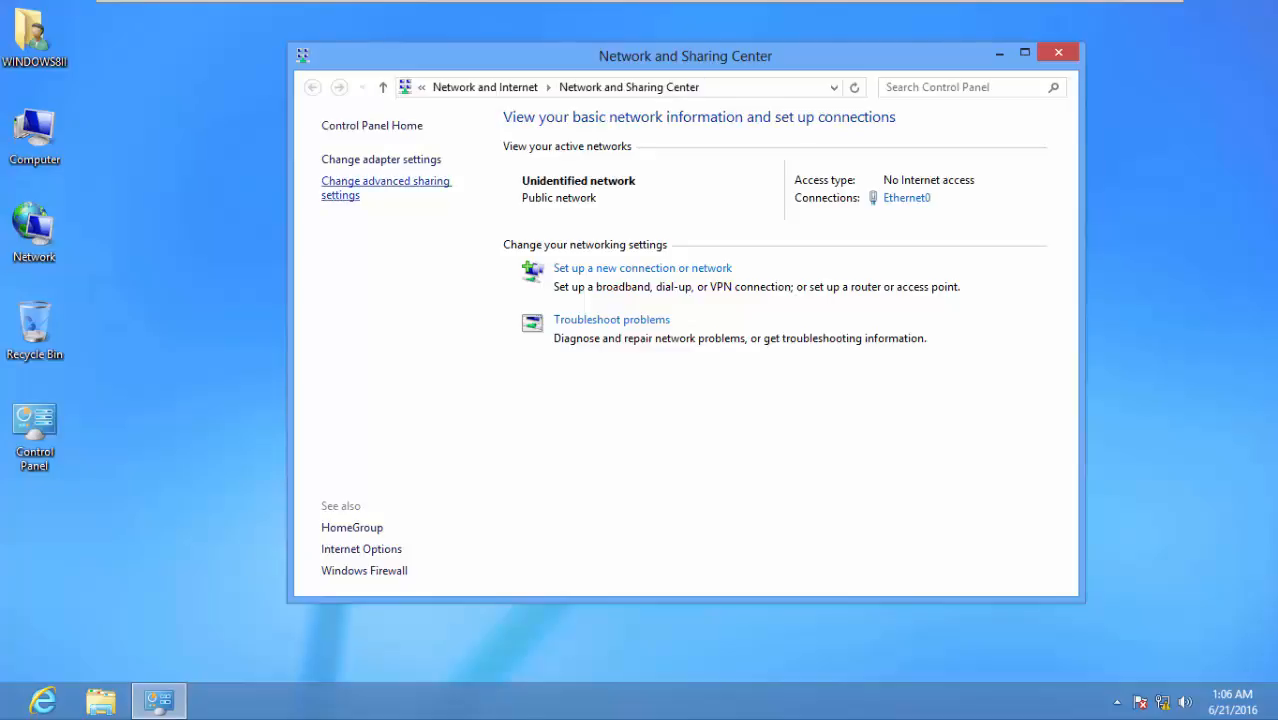
left_click(385, 185)
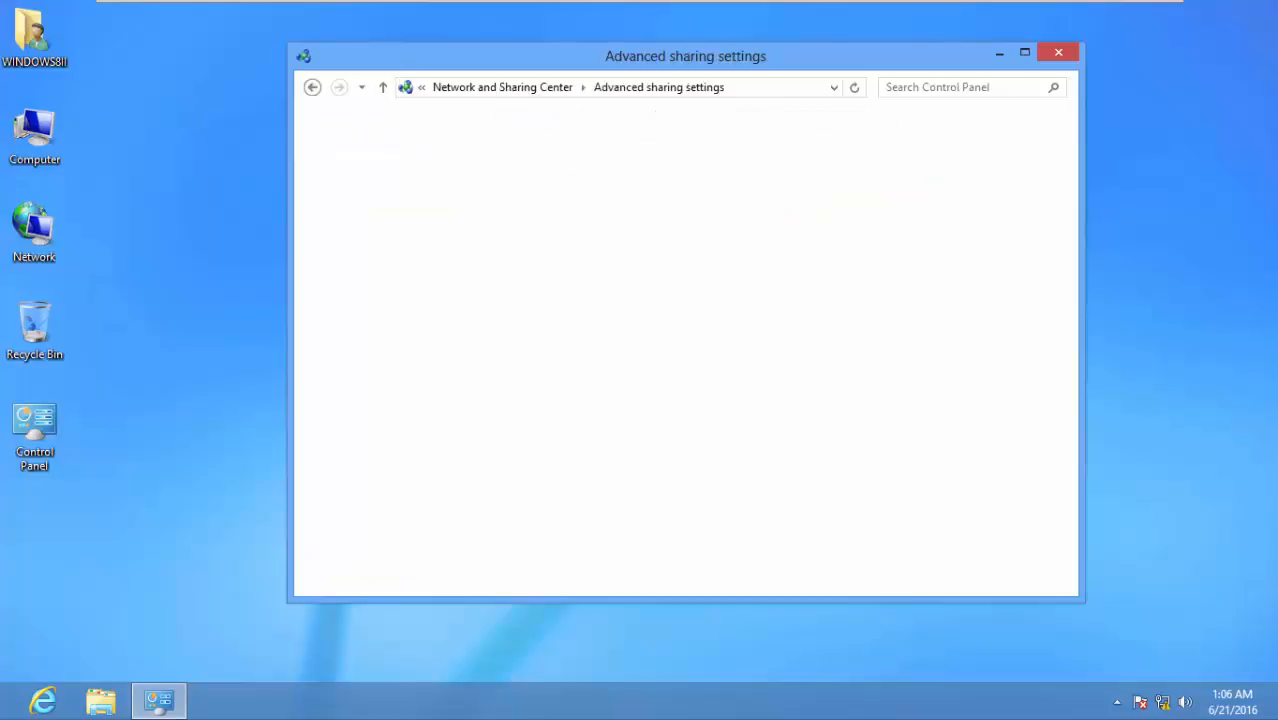
Enable network discovery, file and printer sharing and Public folder sharing, disable password protected sharing, and save
left_click(490, 324)
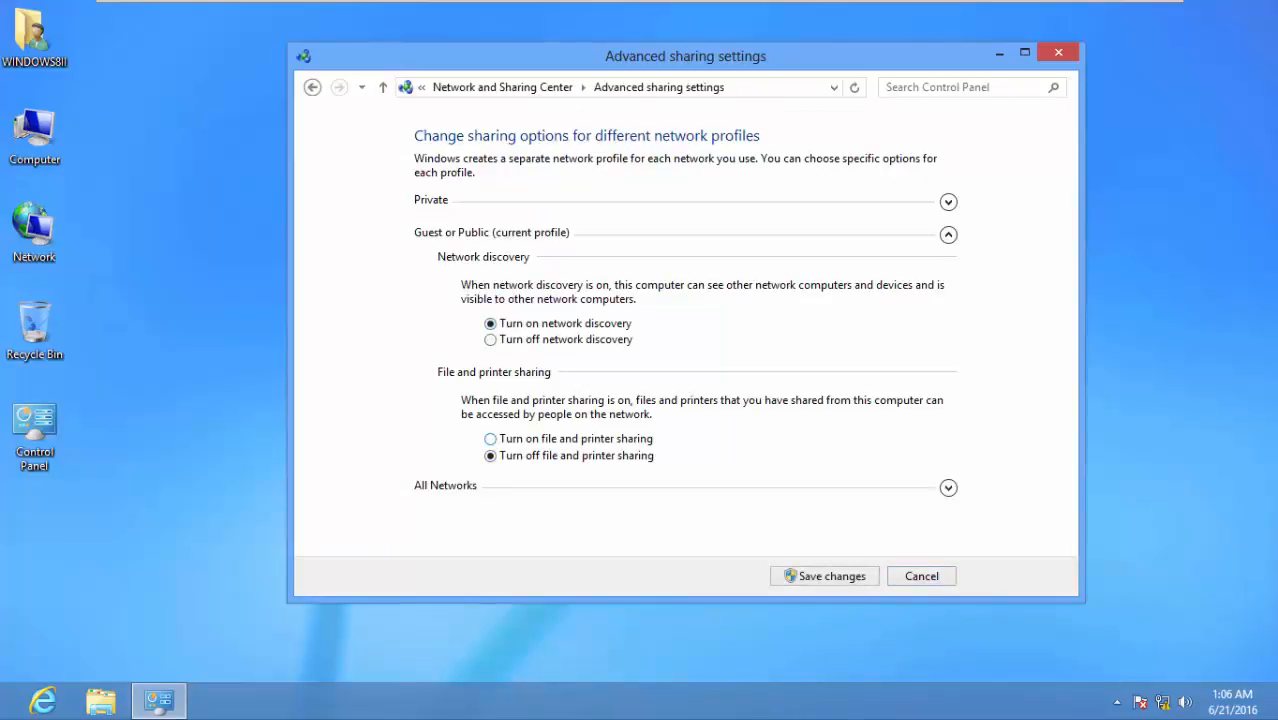
left_click(490, 439)
left_click(948, 487)
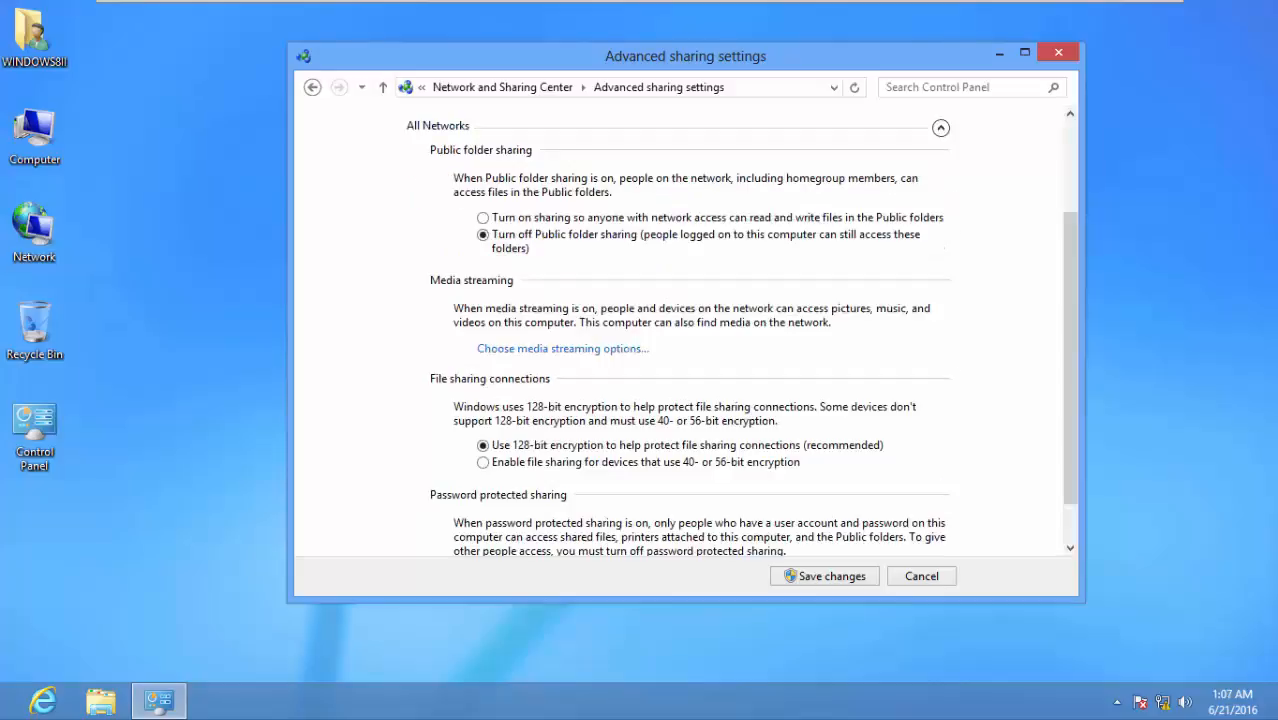
scroll(740, 330, "down", 1)
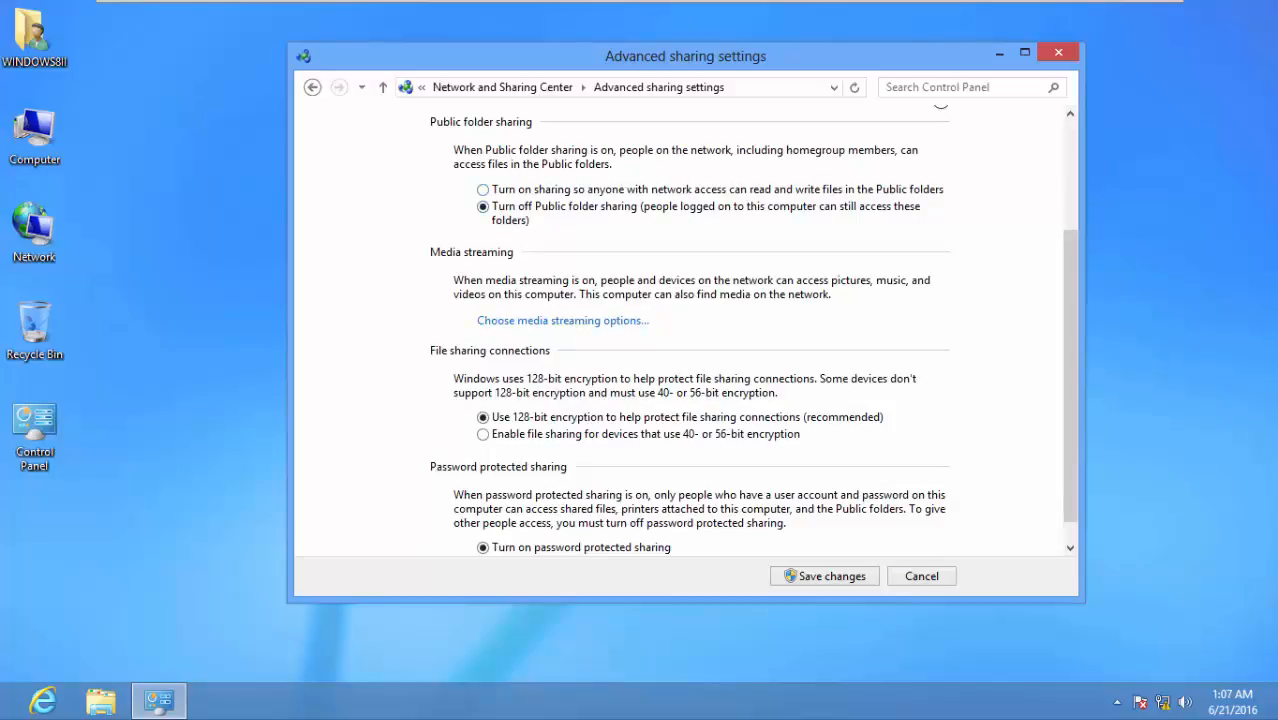
left_click(483, 190)
scroll(740, 330, "down", 1)
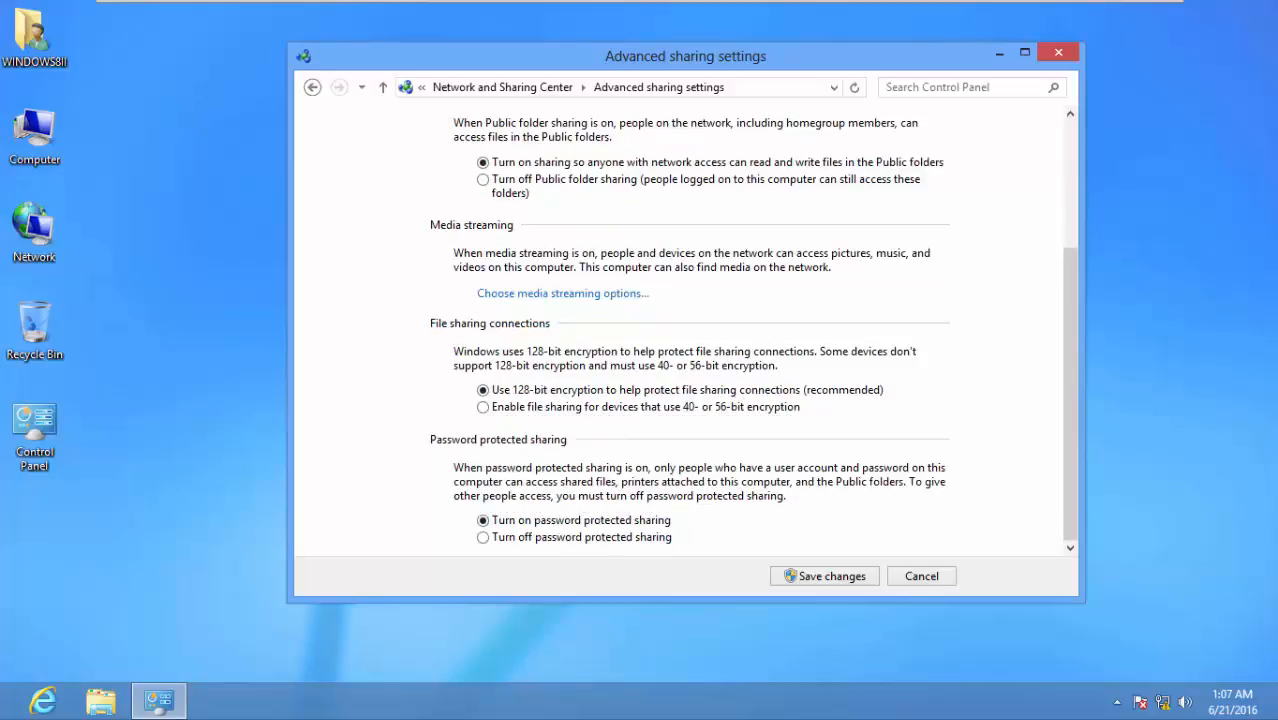
left_click(483, 537)
scroll(680, 330, "up", 5)
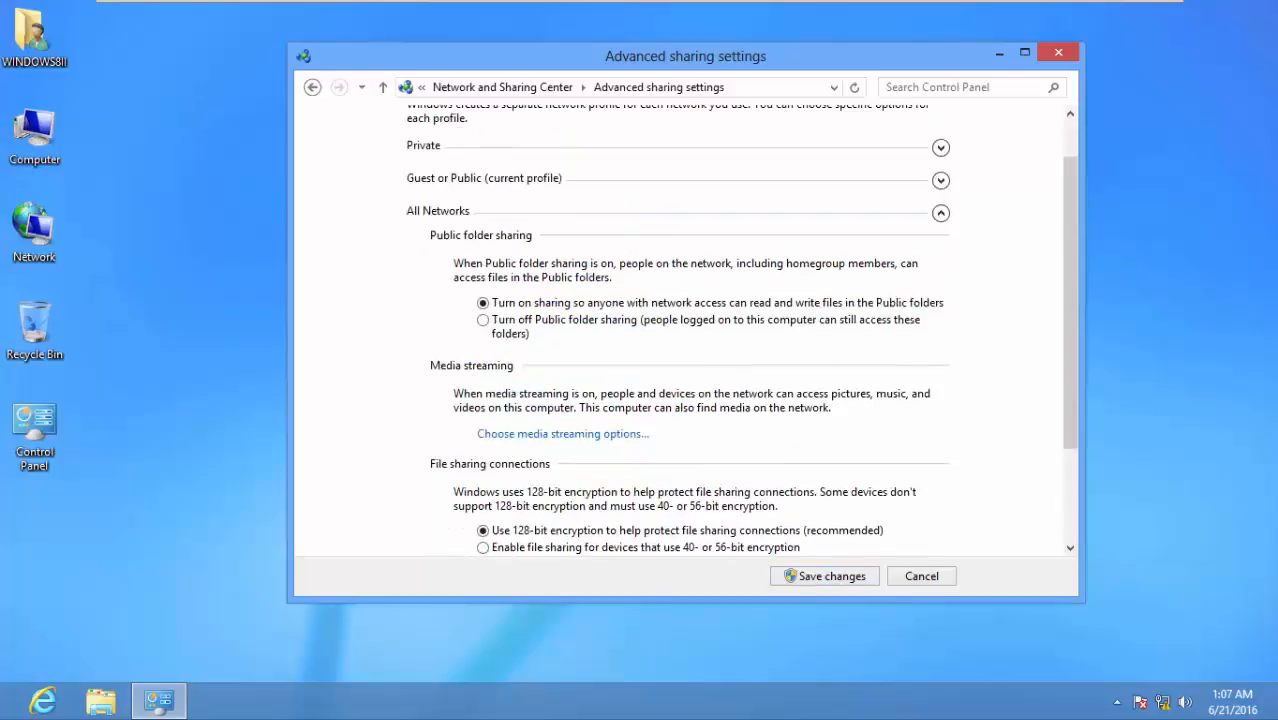
left_click(825, 576)
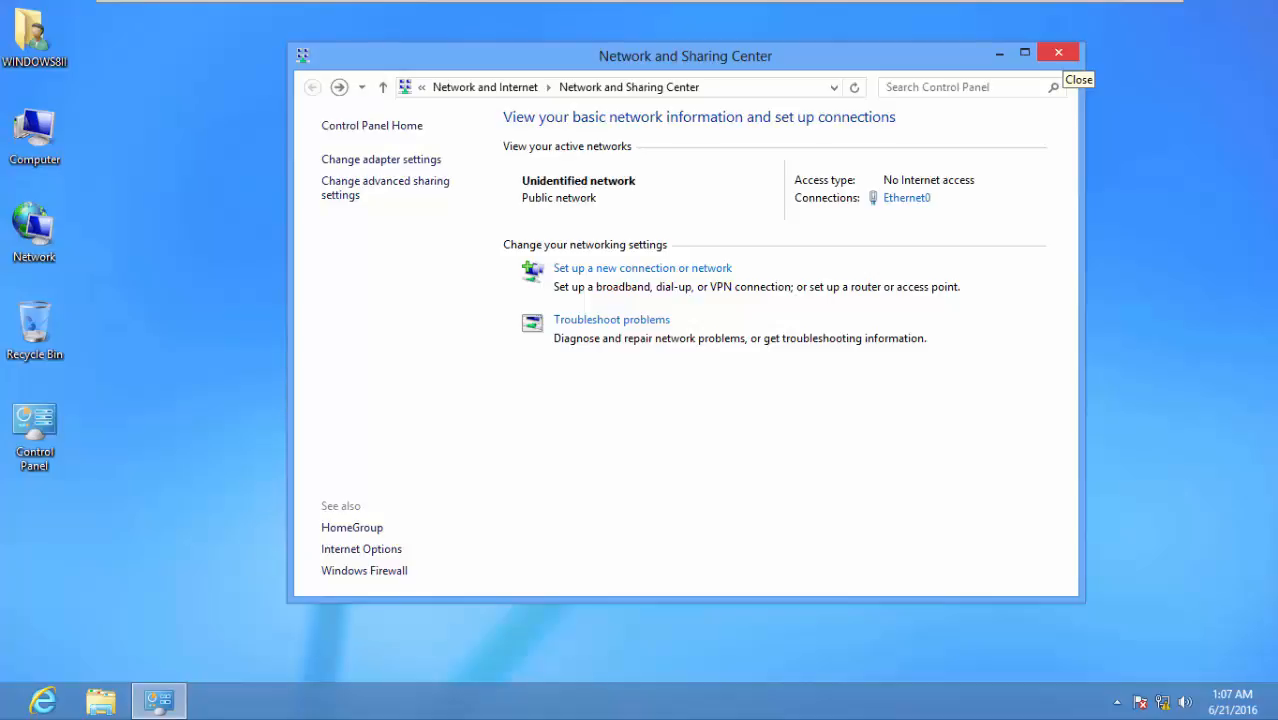
left_click(1058, 52)
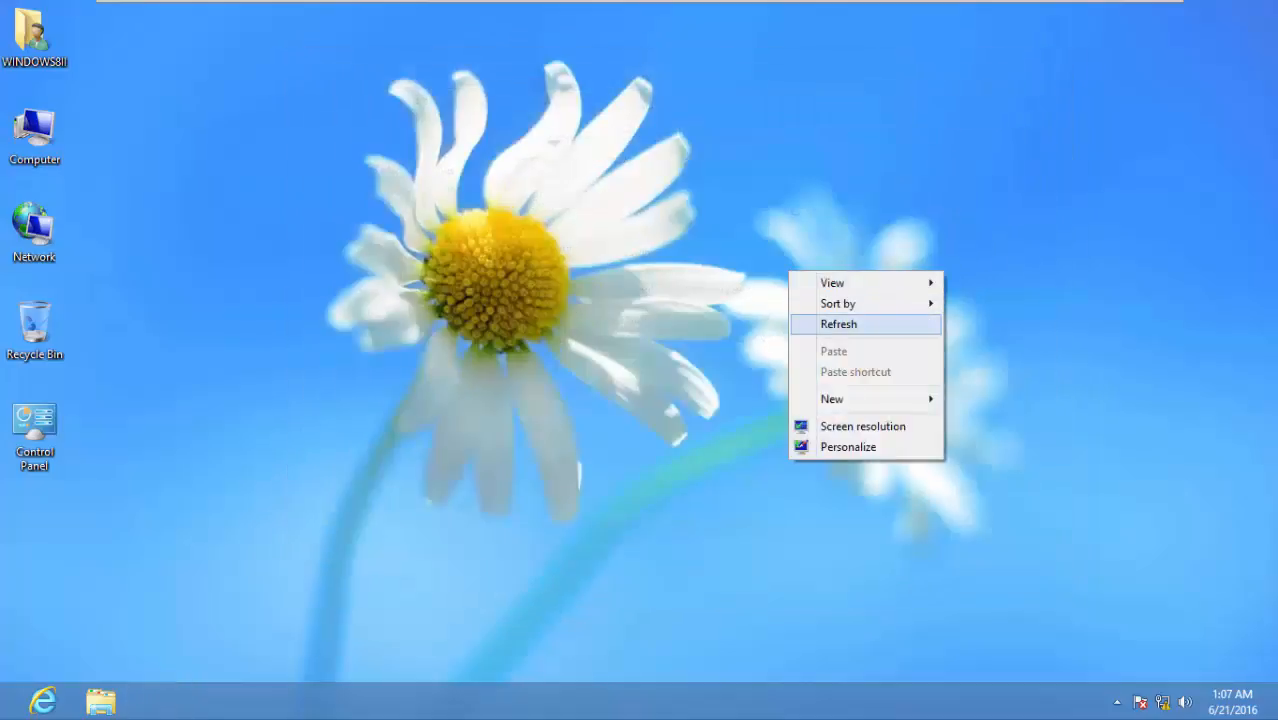
Refresh the desktop and open the Run dialog with Win+R
left_click(838, 324)
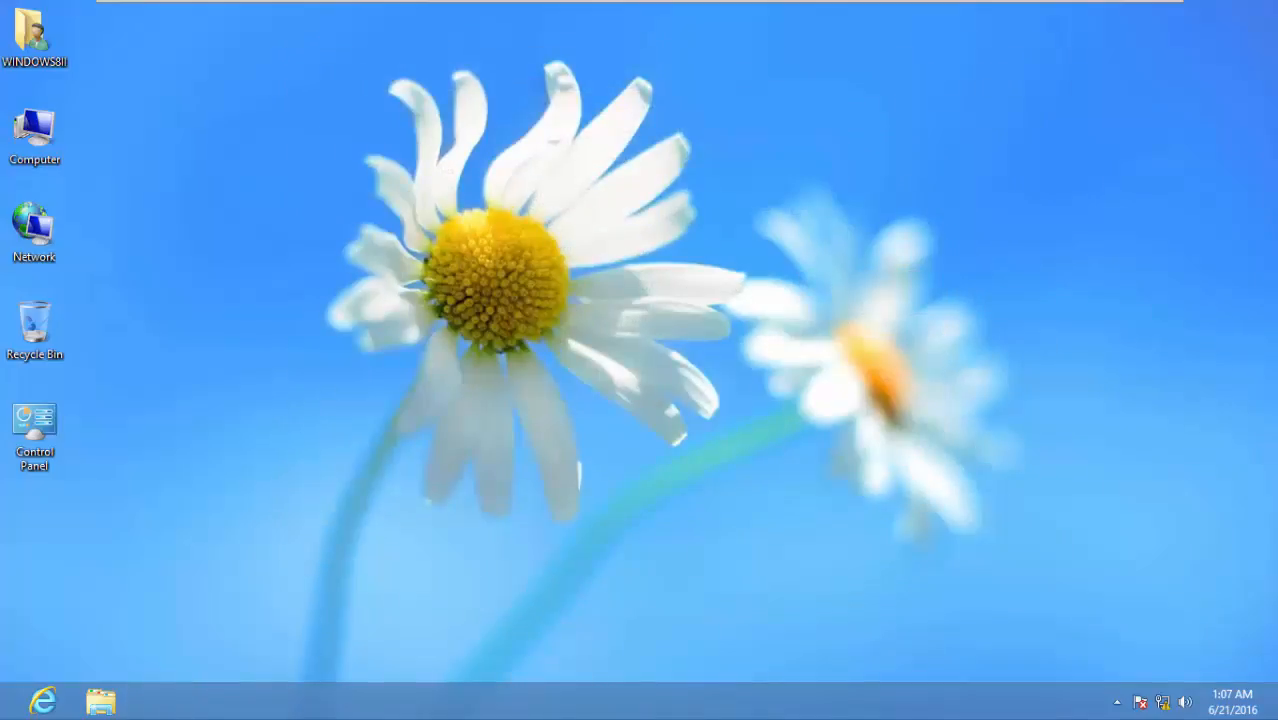
mouse_move(838, 1)
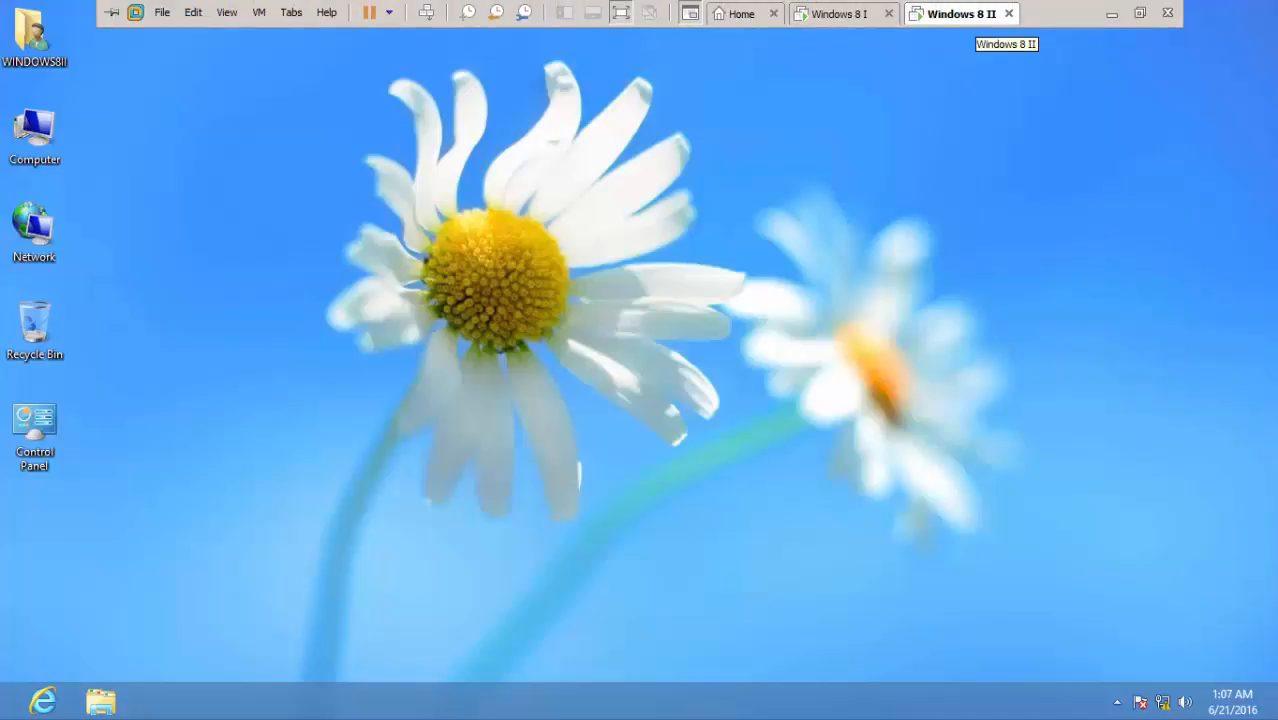
right_click(417, 266)
left_click(452, 328)
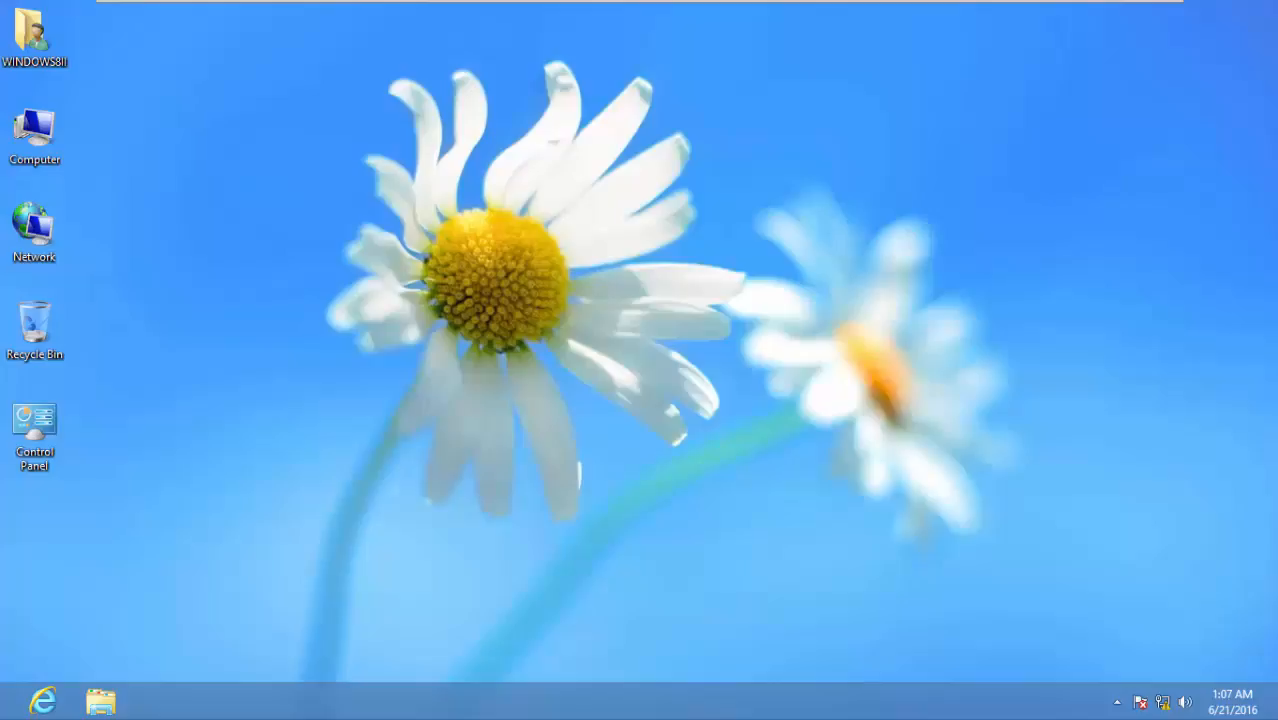
key("super+r")
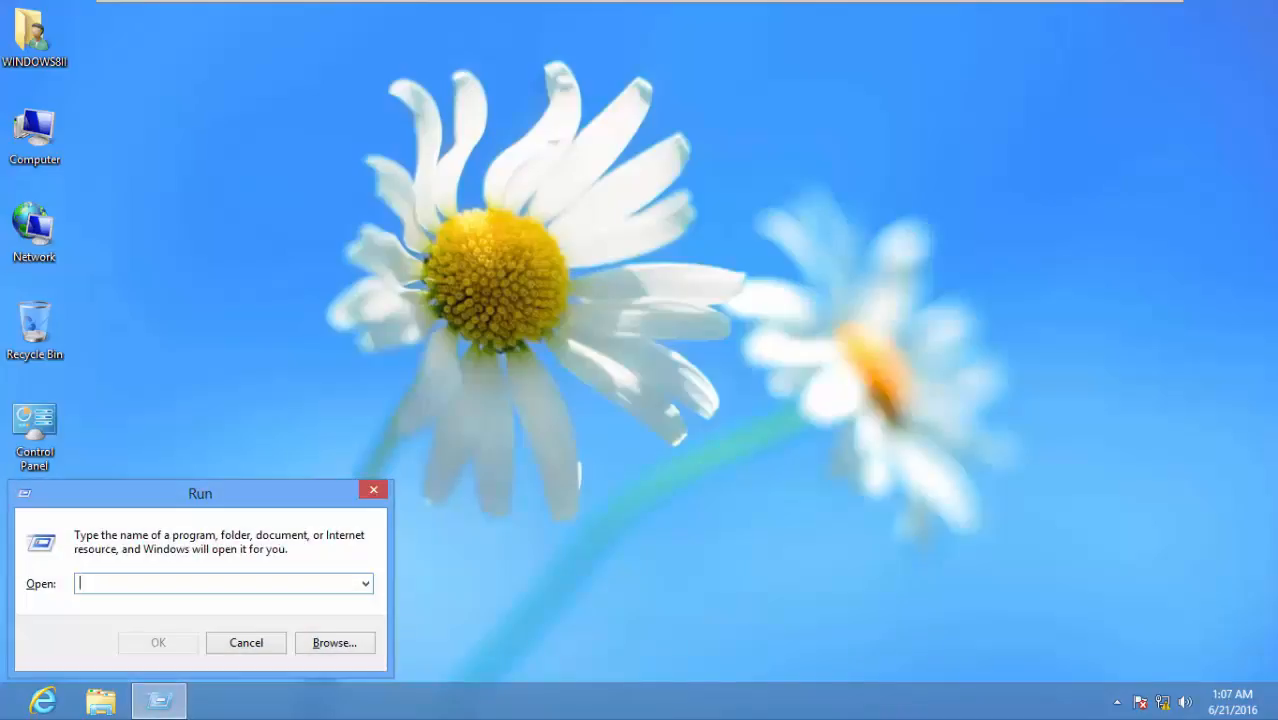
Enter \\192.168.0.1\ in Run and pick the Share1 suggestion
type("\\\\")
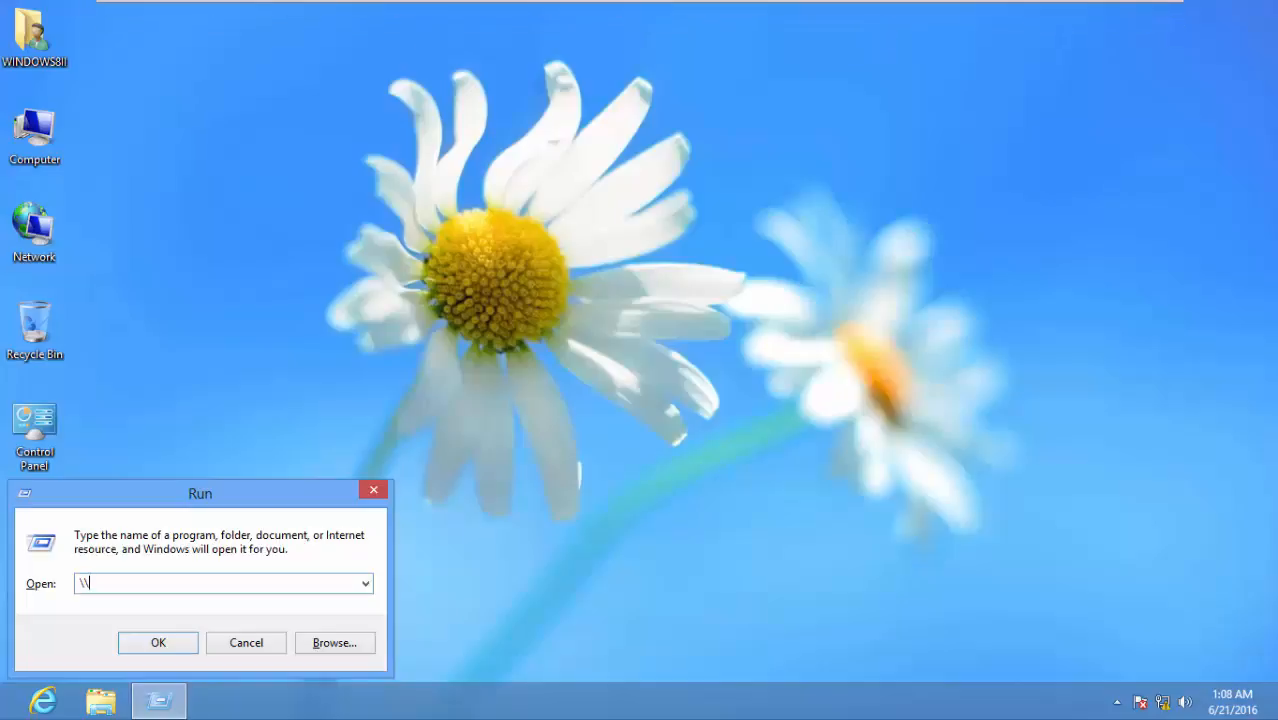
type("192.168.0.1\\")
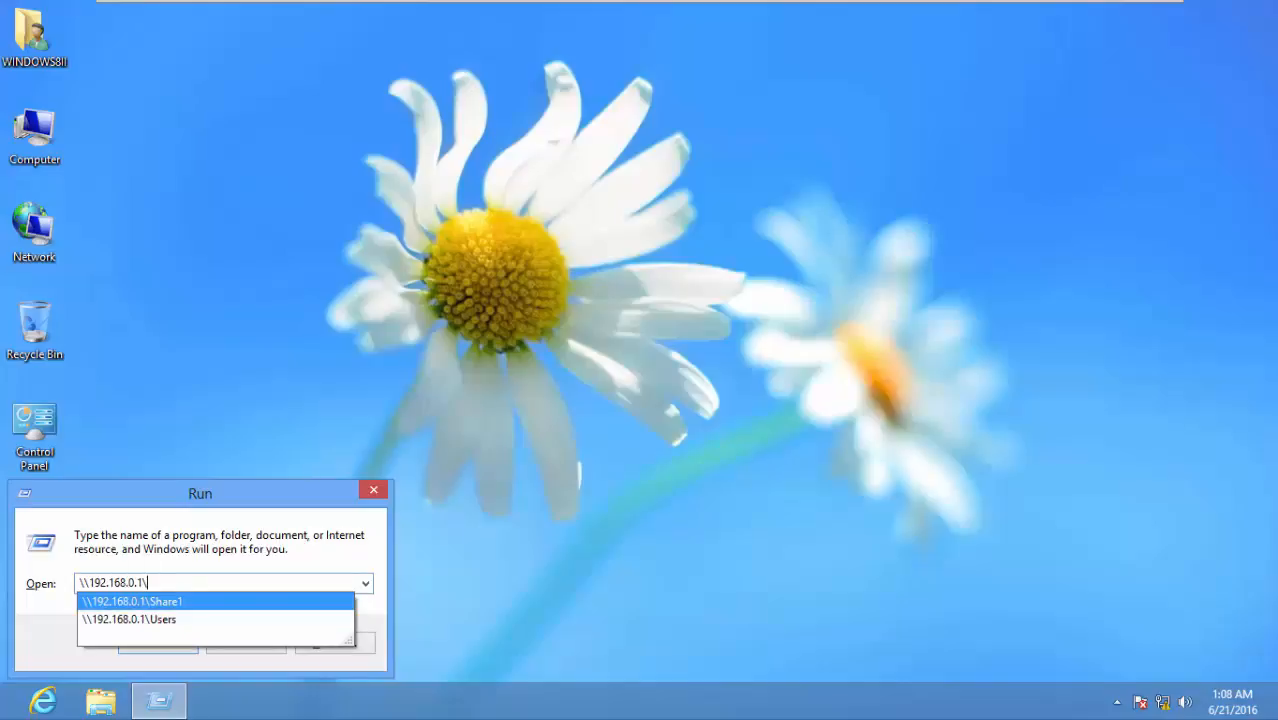
key("Down")
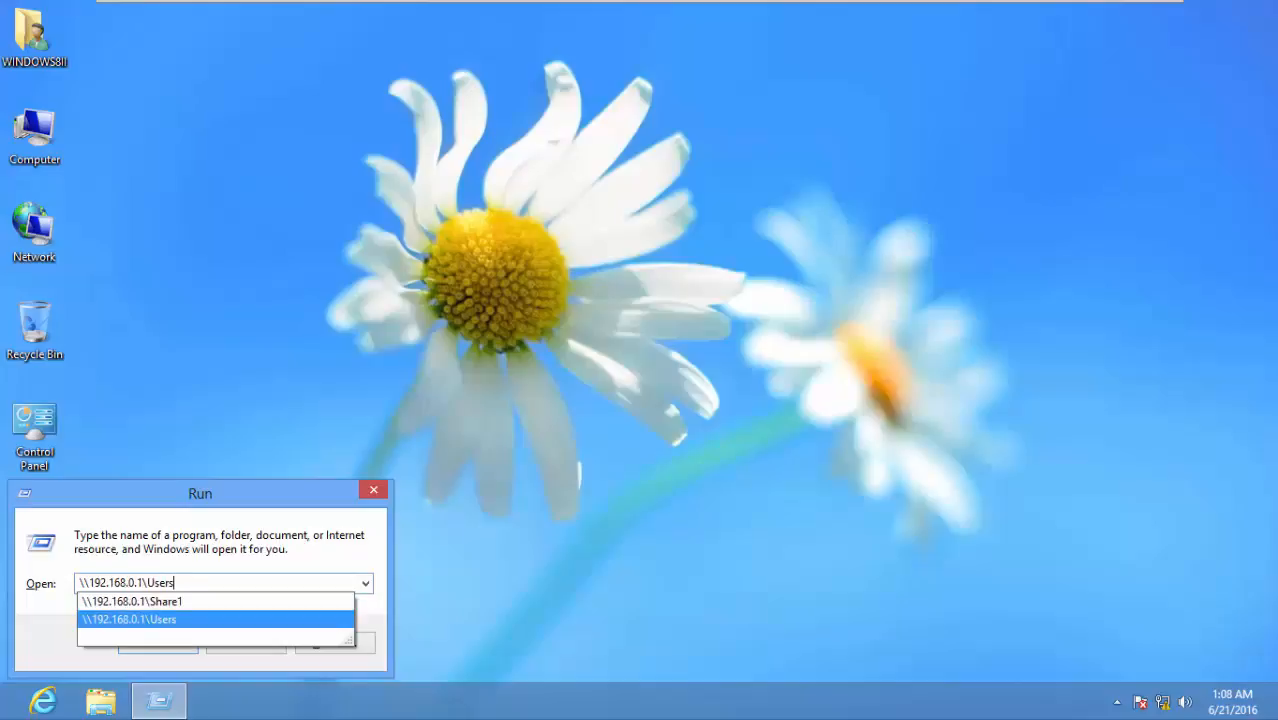
key("Up")
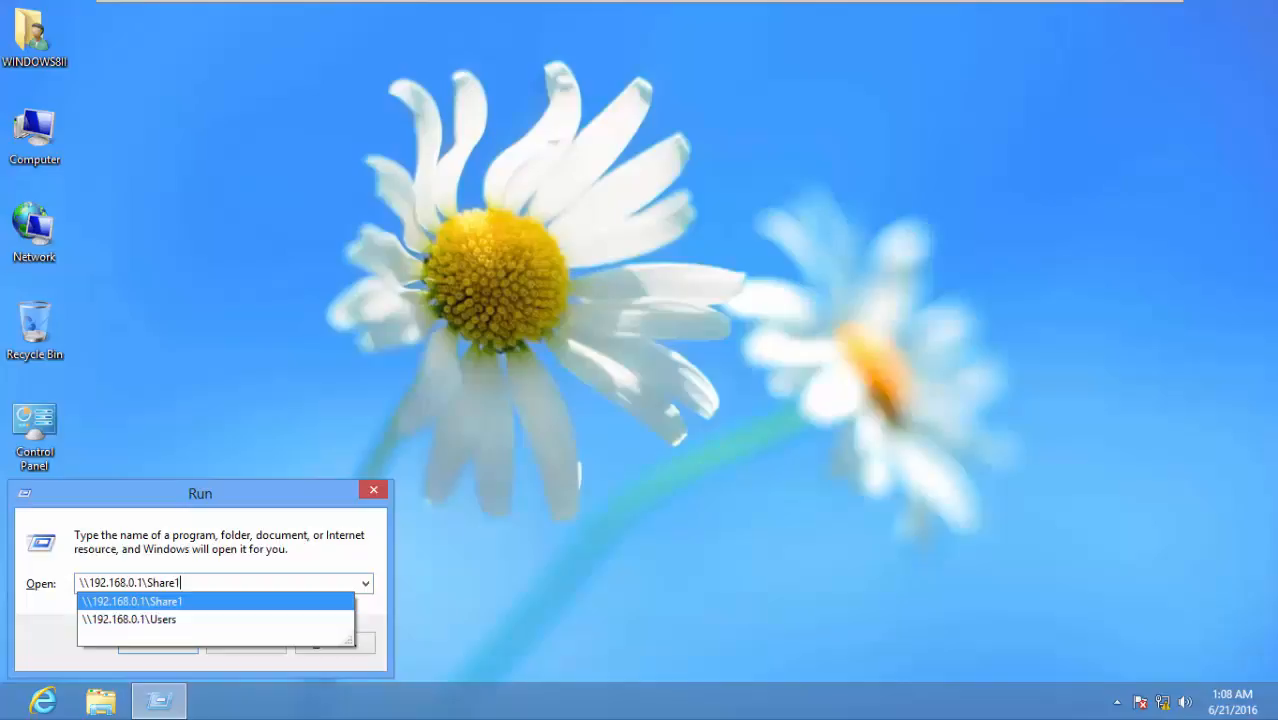
key("Return")
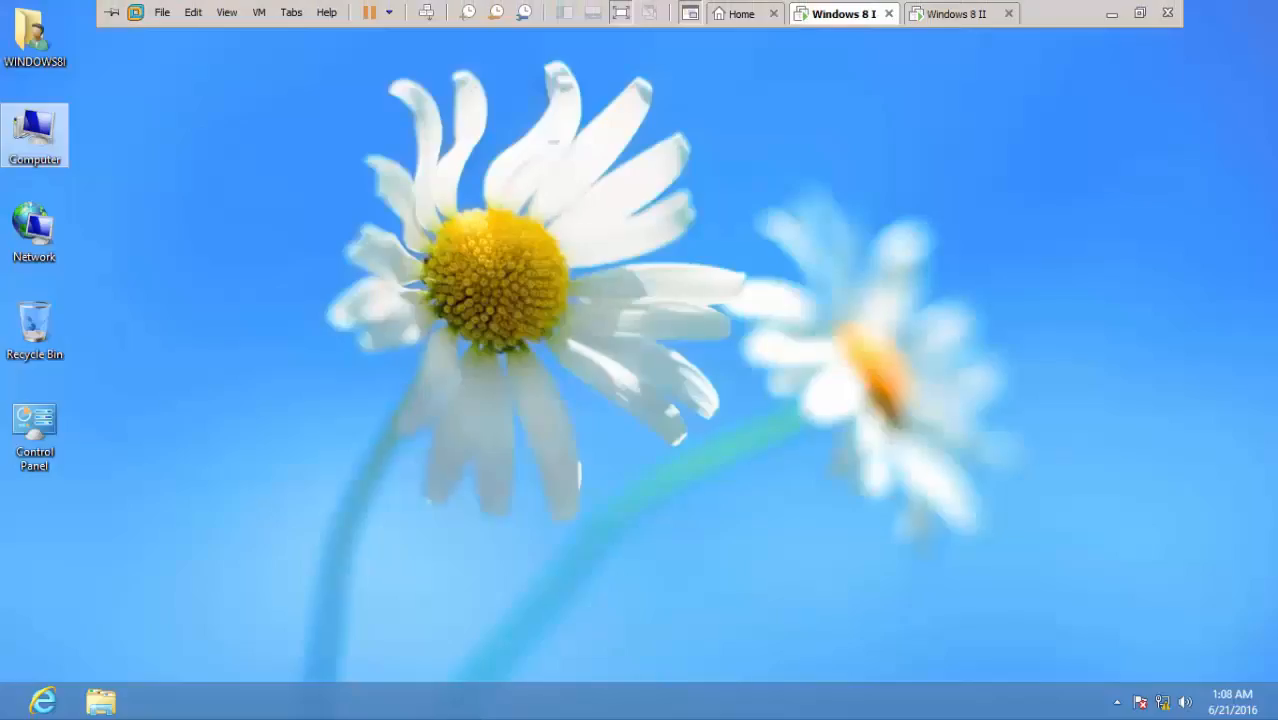
Open Local Disk (C:) from Computer, then on Windows 8 II open \\192.168.0.1\Share1
double_click(35, 136)
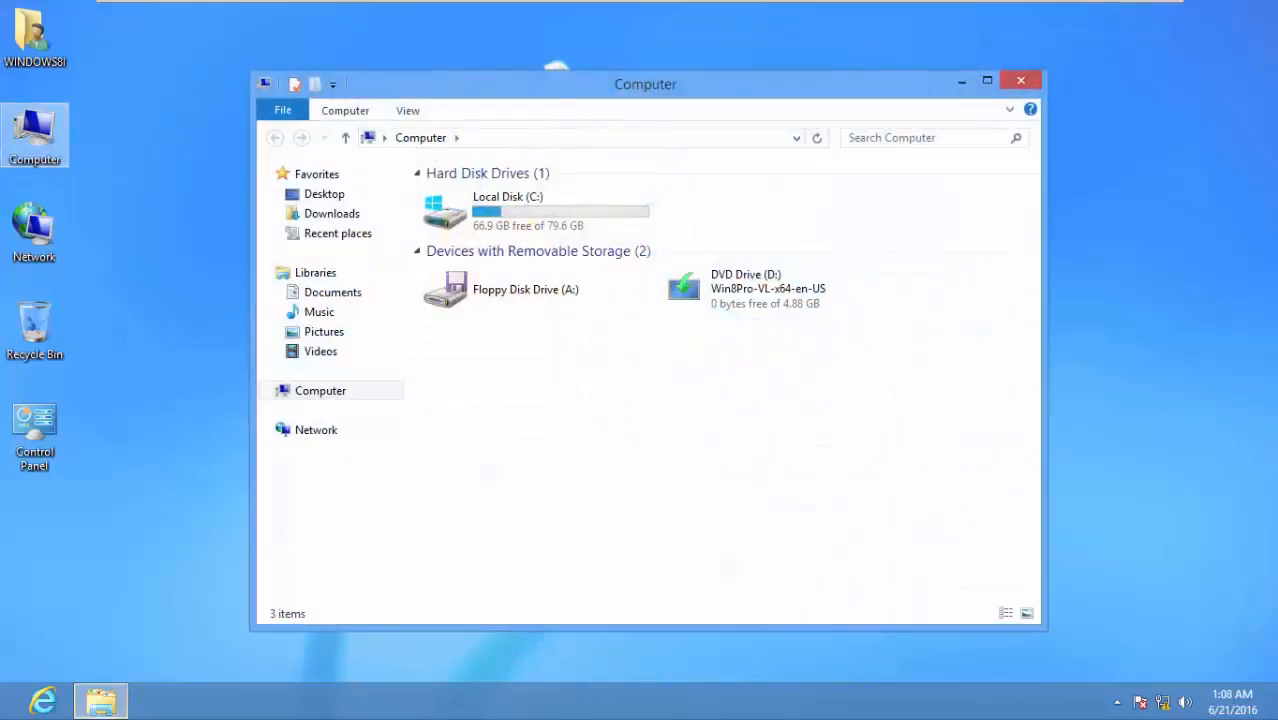
double_click(508, 210)
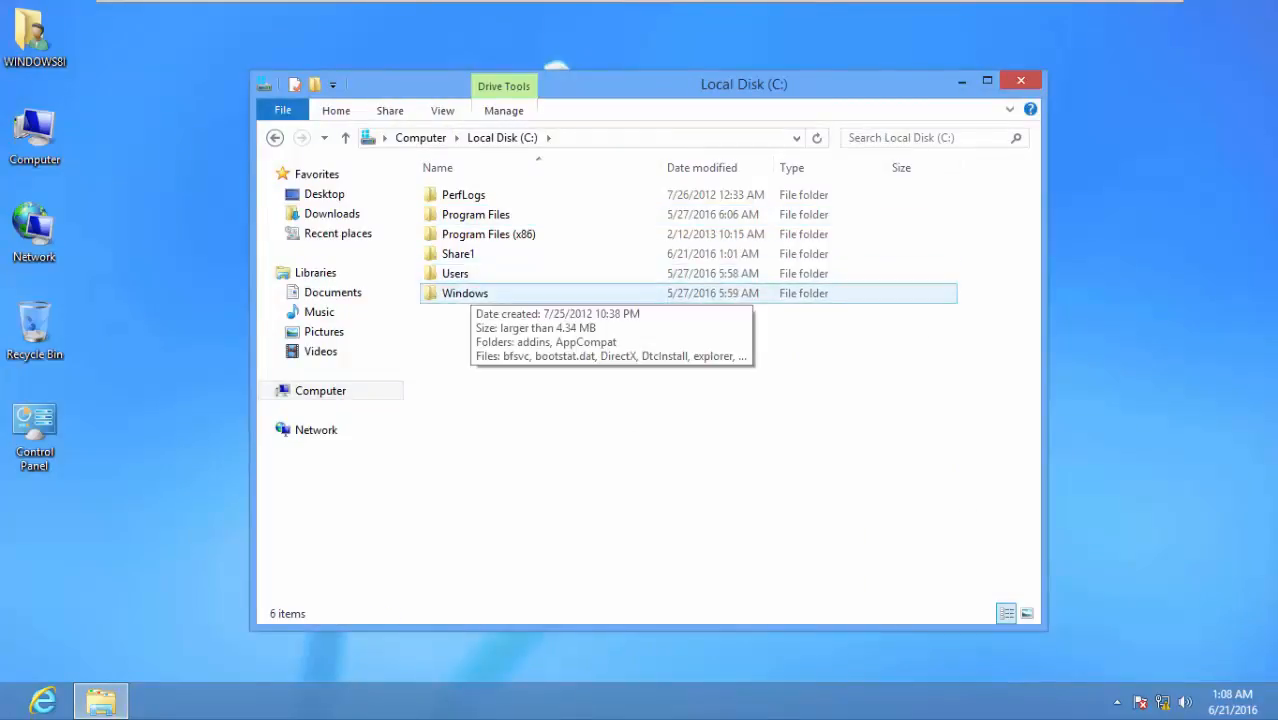
left_click(1020, 81)
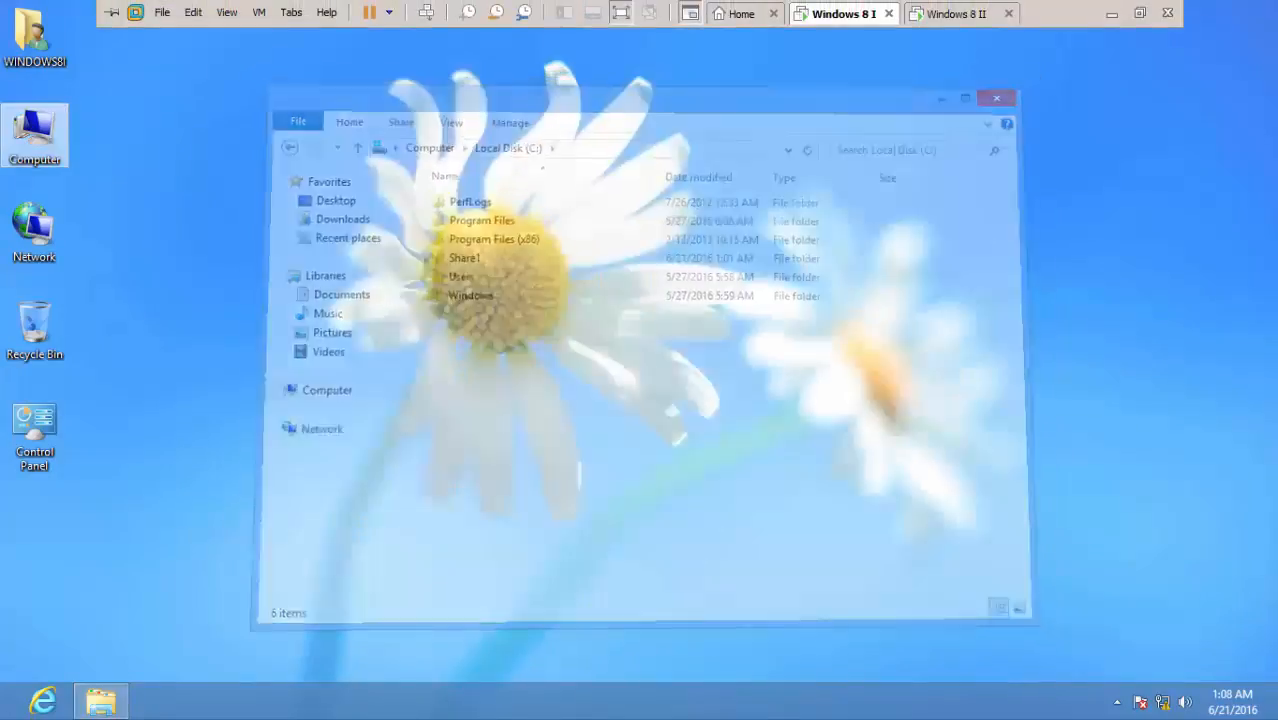
left_click(957, 14)
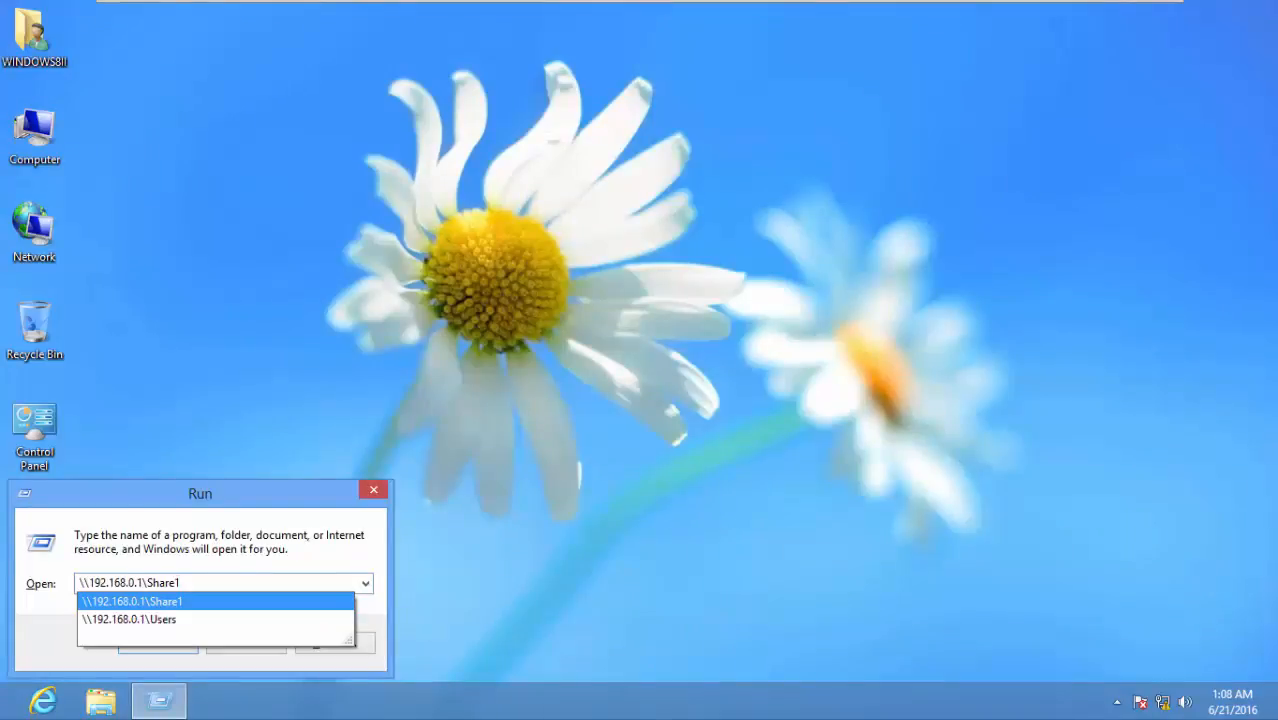
key("Return")
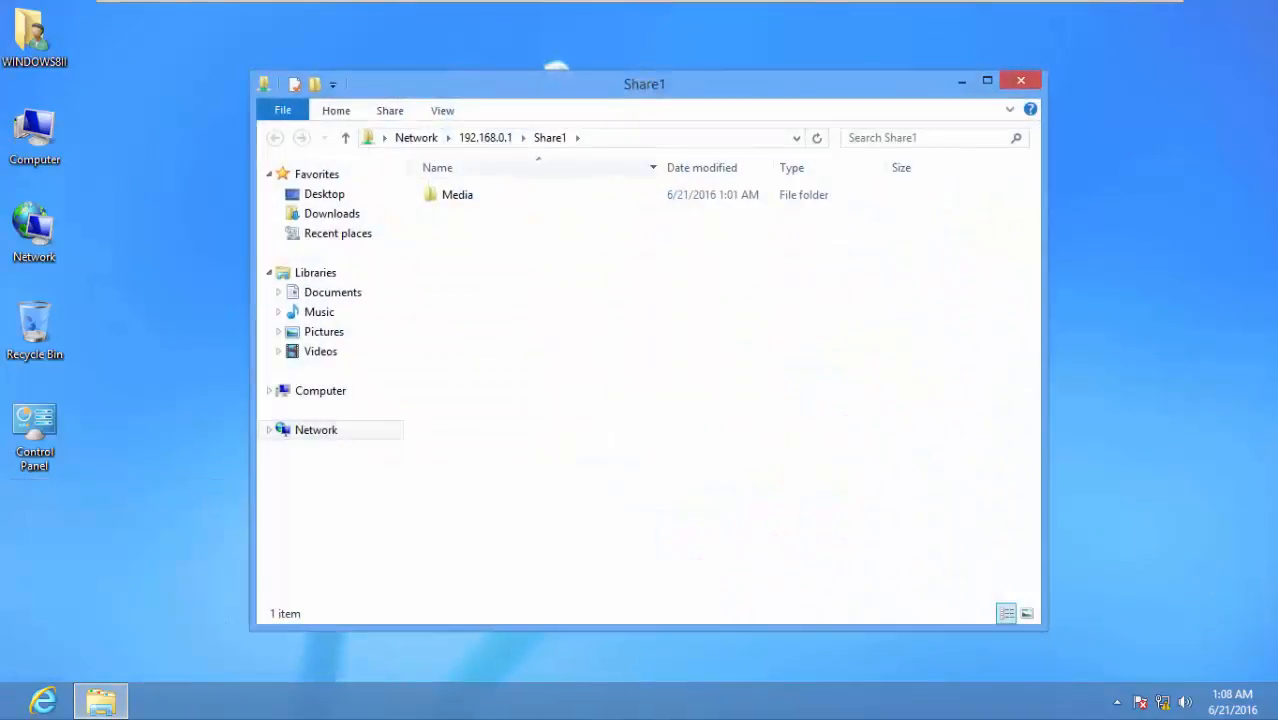
left_click_drag(590, 84, 557, 55)
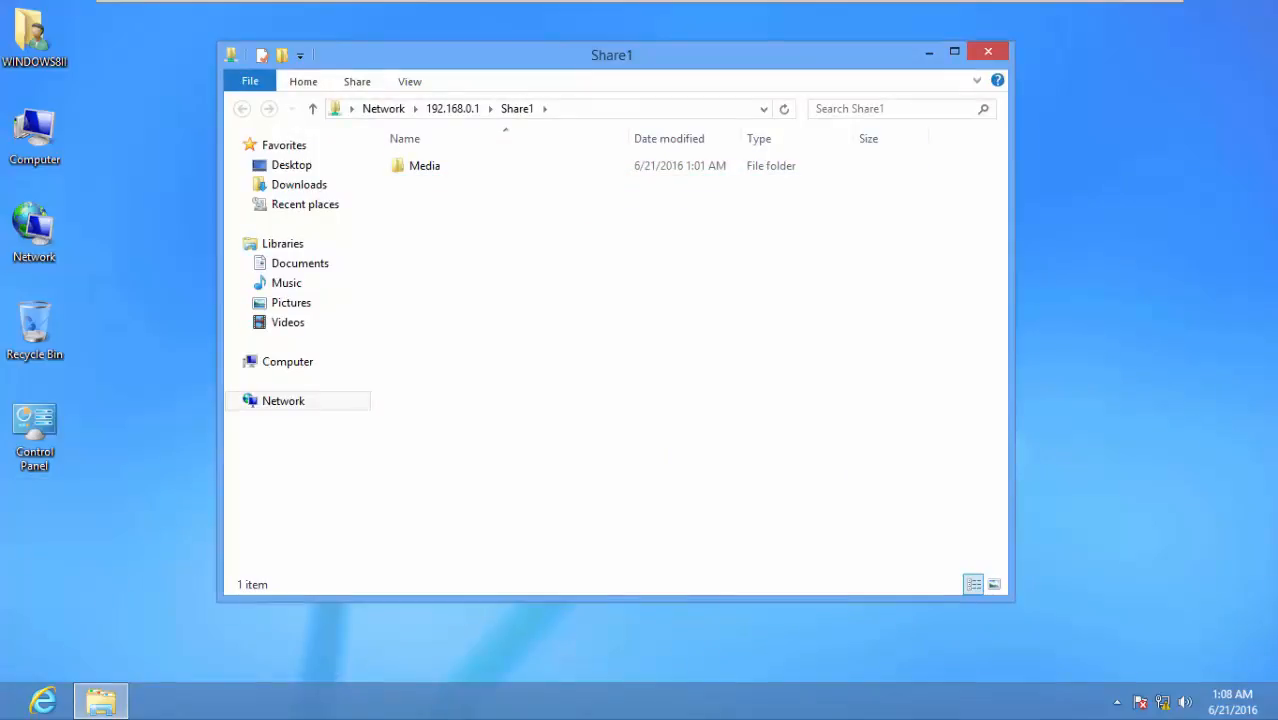
double_click(424, 166)
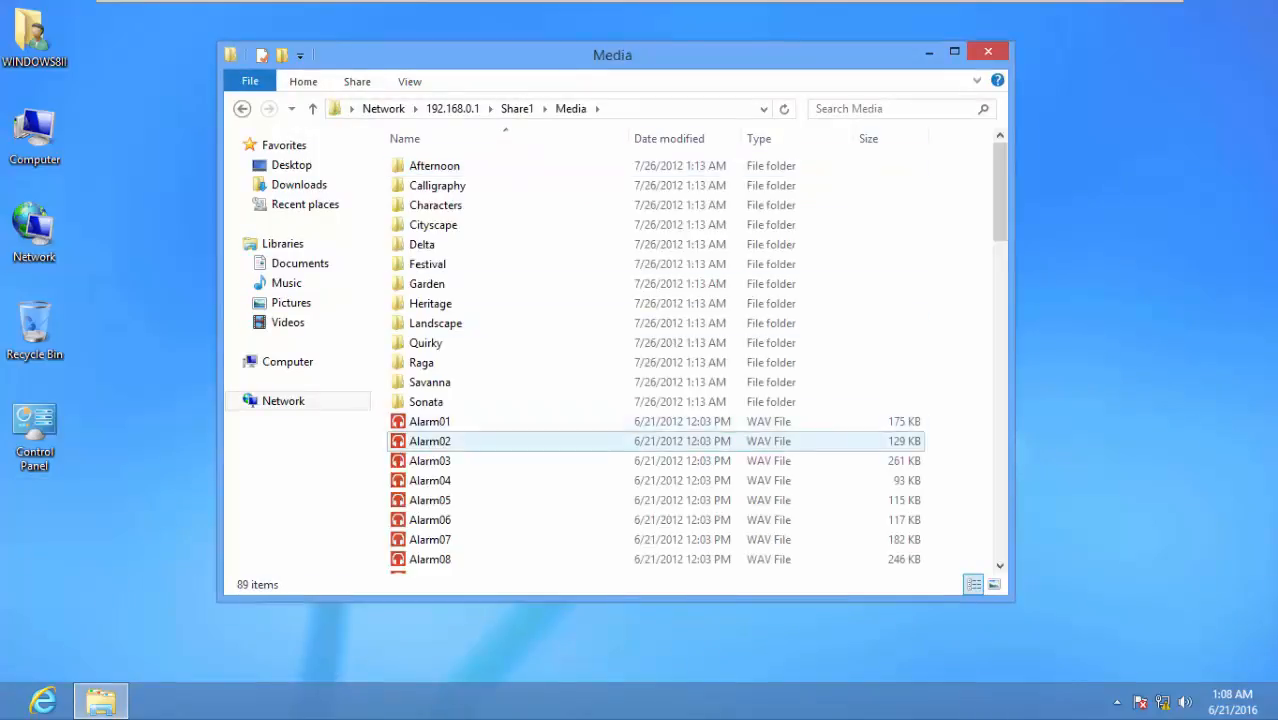
scroll(460, 385, "down", 14)
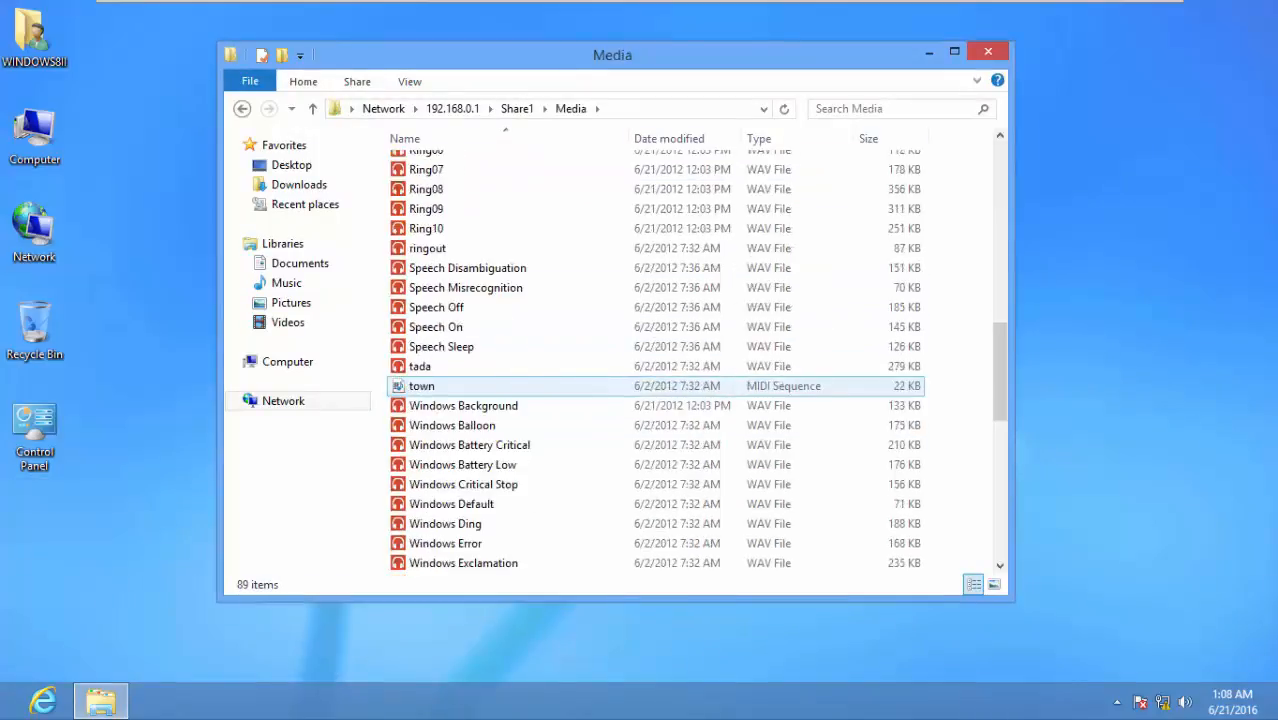
scroll(520, 390, "up", 14)
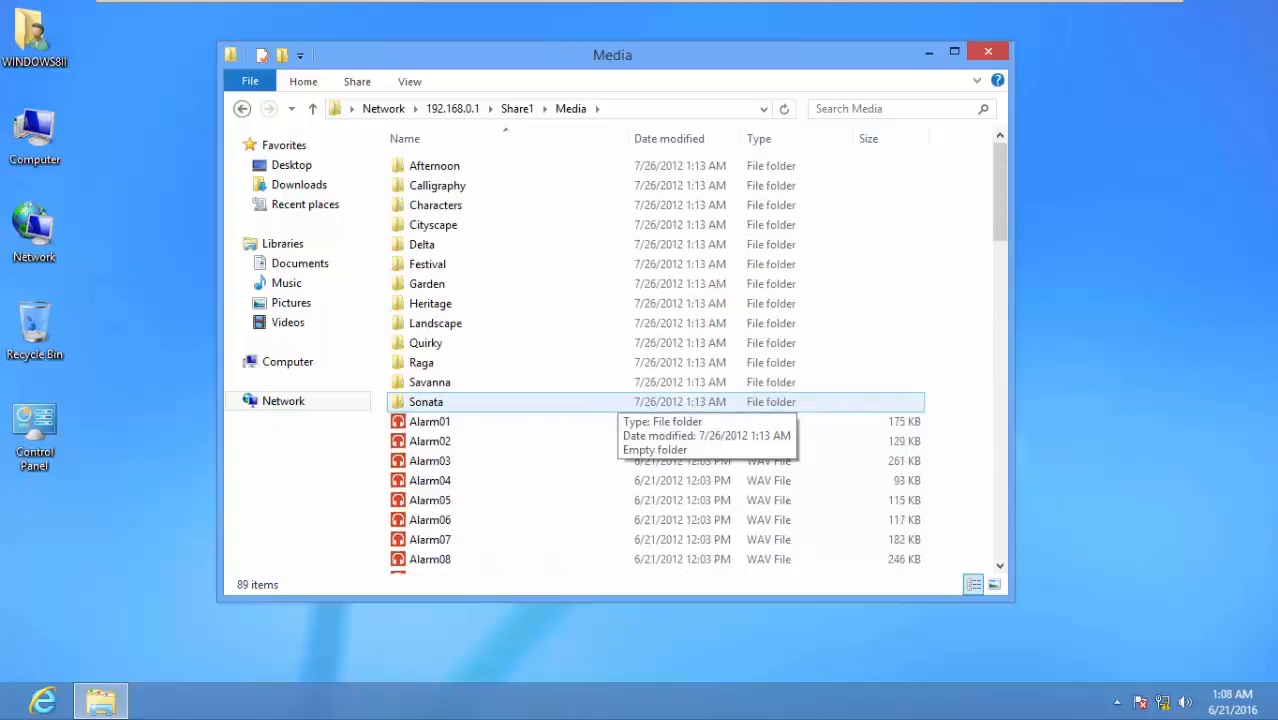
left_click(242, 108)
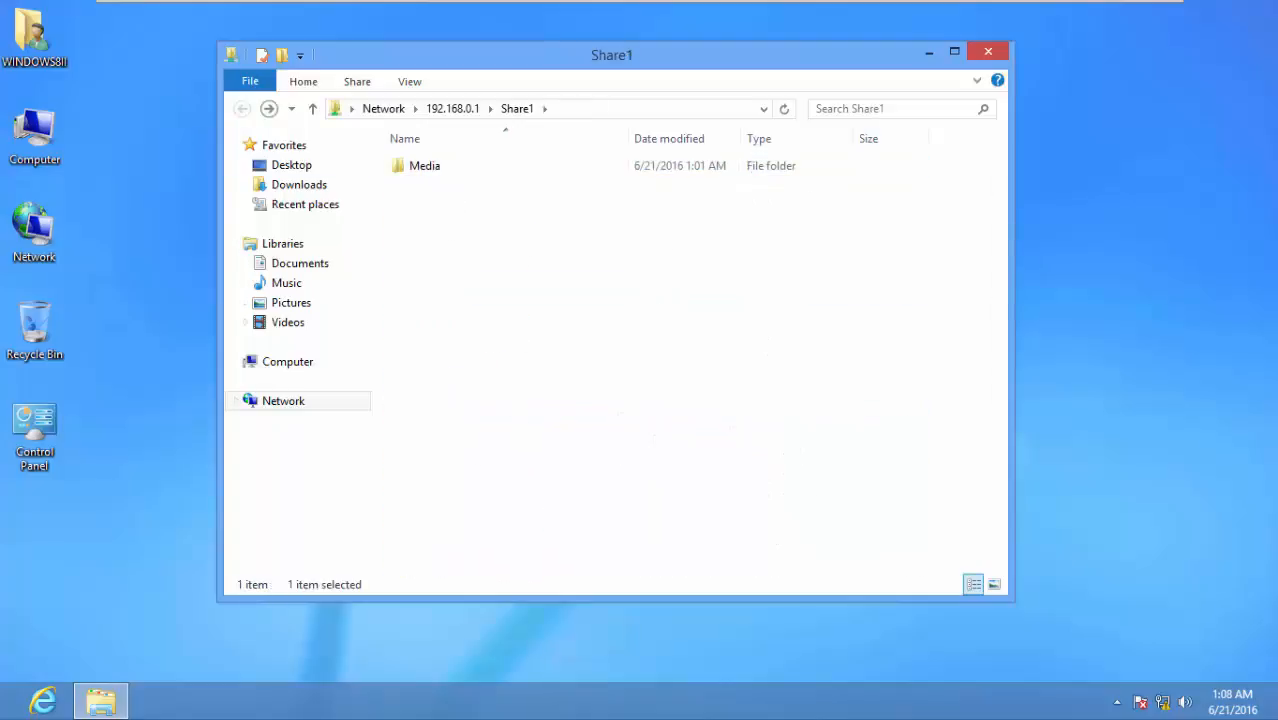
Create a new folder named Windows8ii in Share1 and open it
right_click(477, 246)
mouse_move(560, 422)
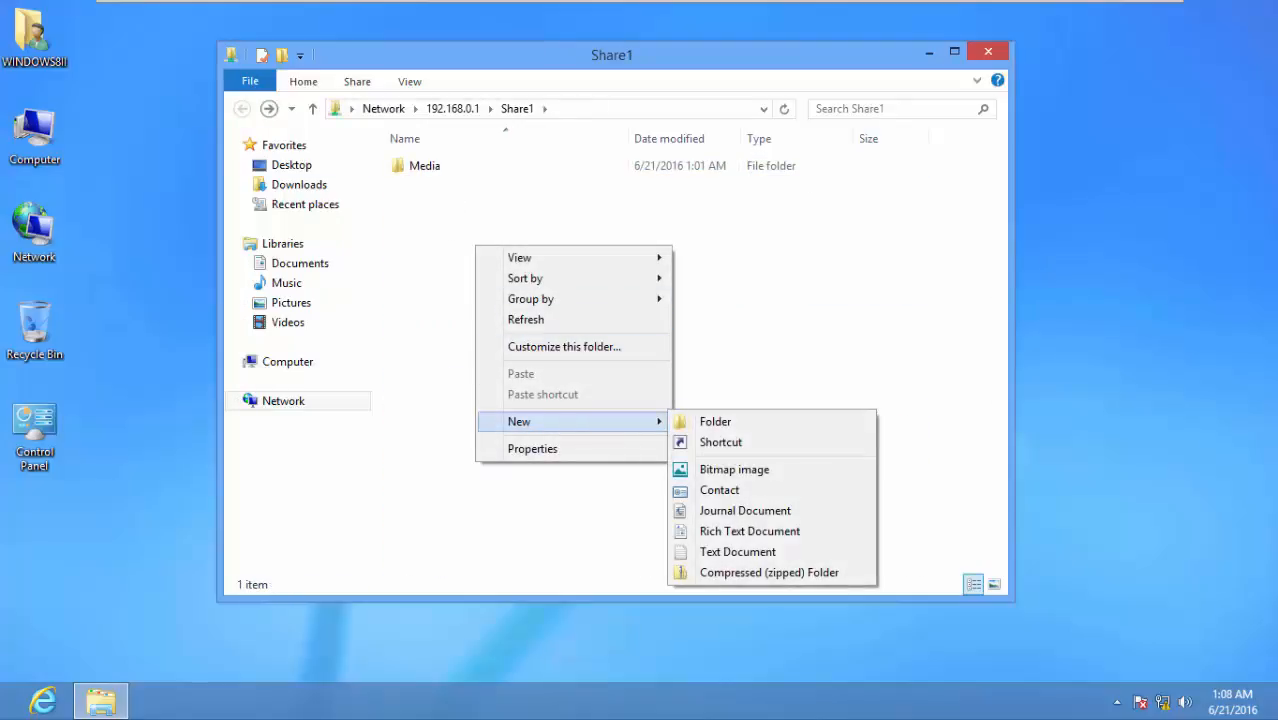
left_click(715, 421)
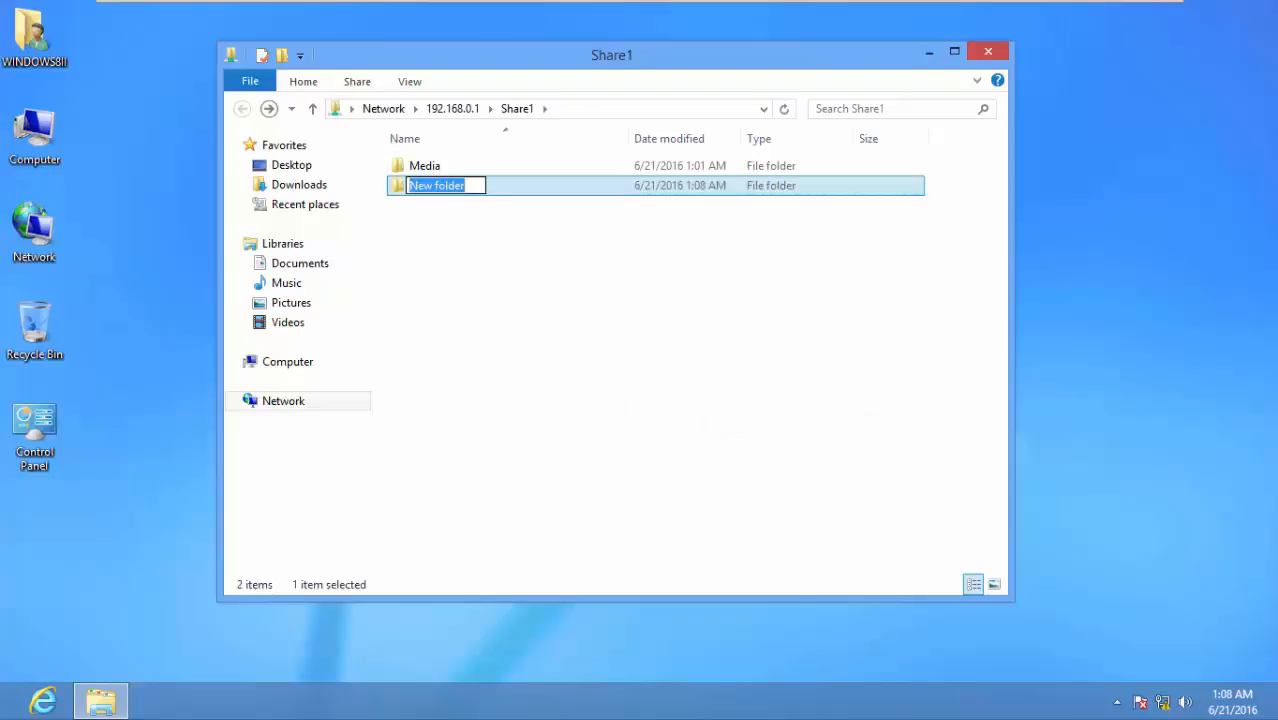
type("Windows")
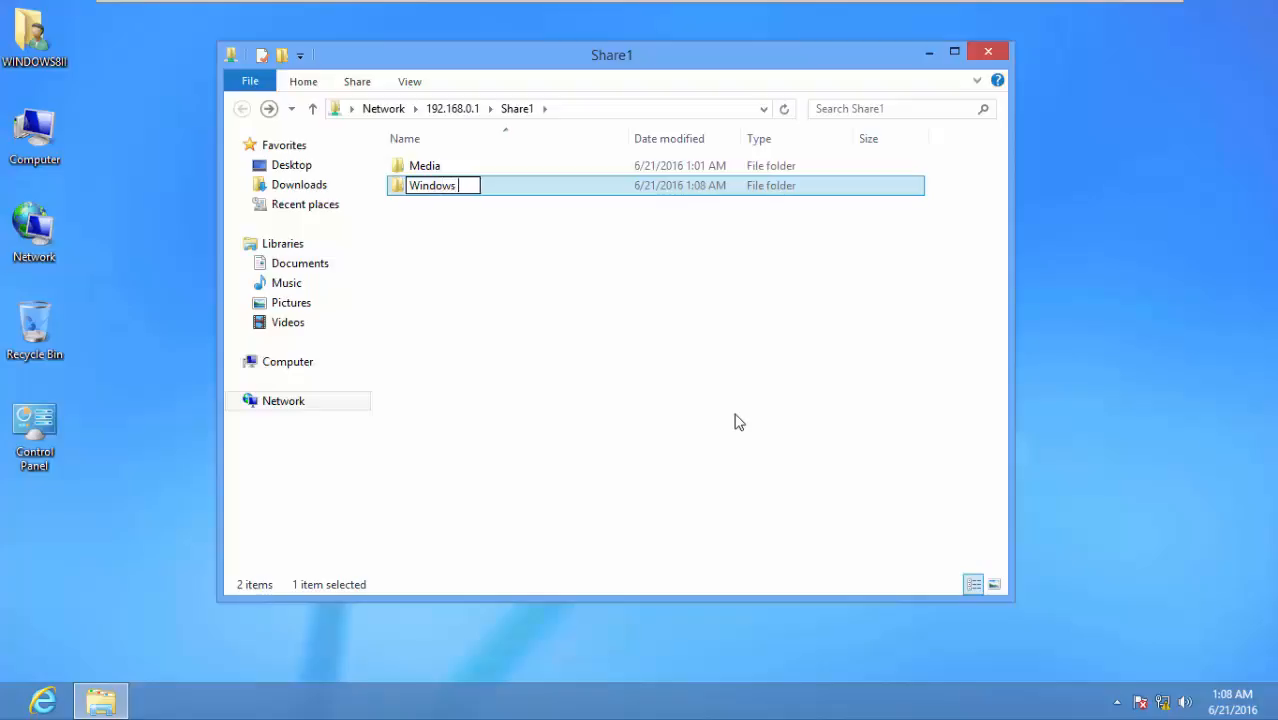
key("BackSpace")
key("shift+8")
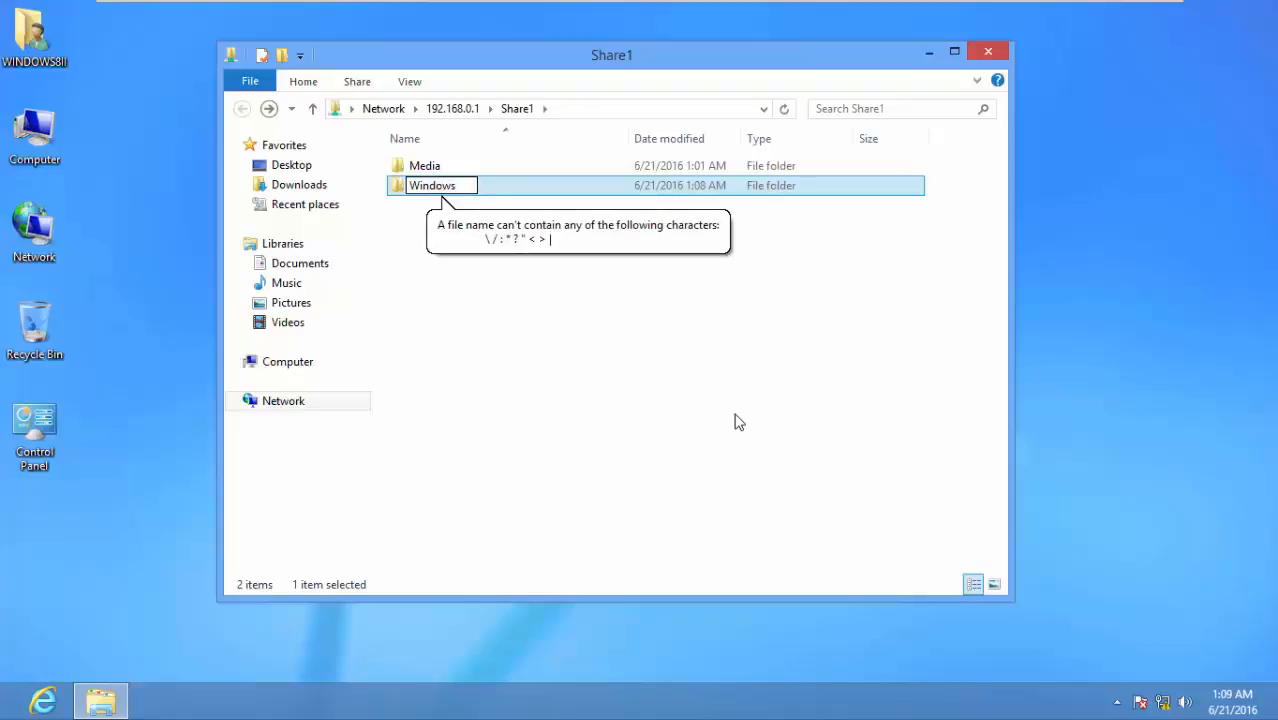
type("8ii")
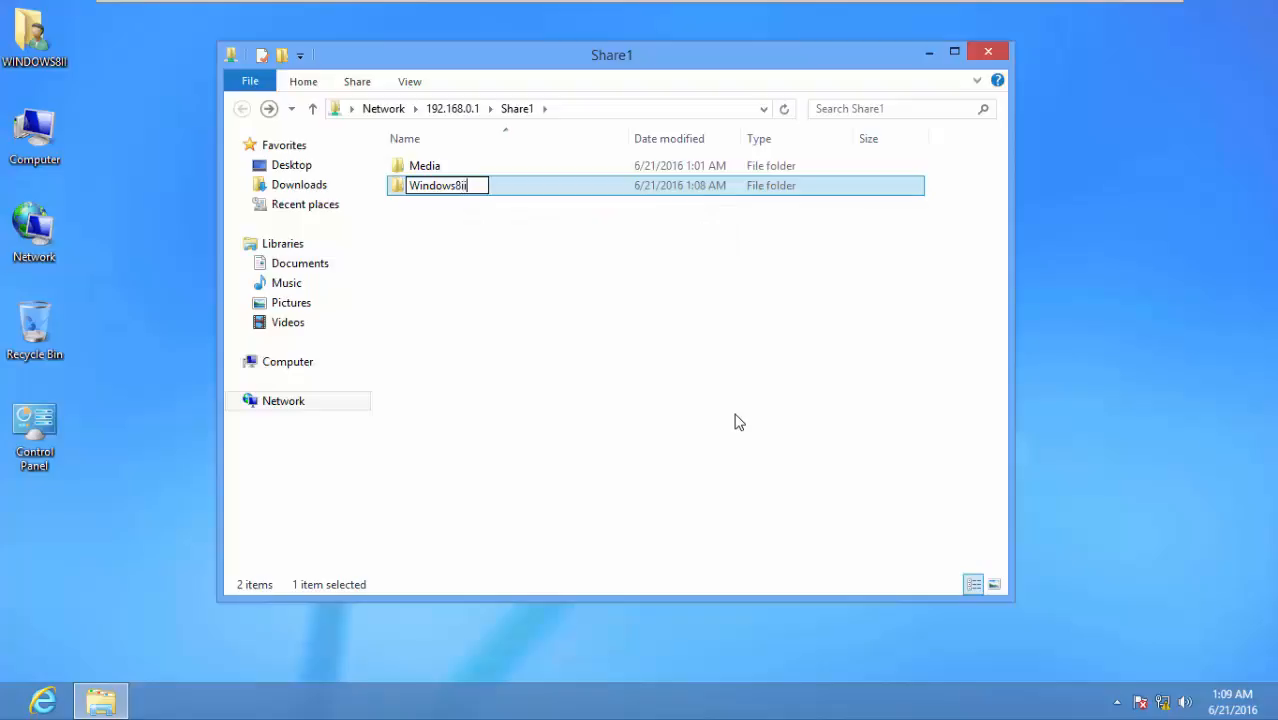
key("Return")
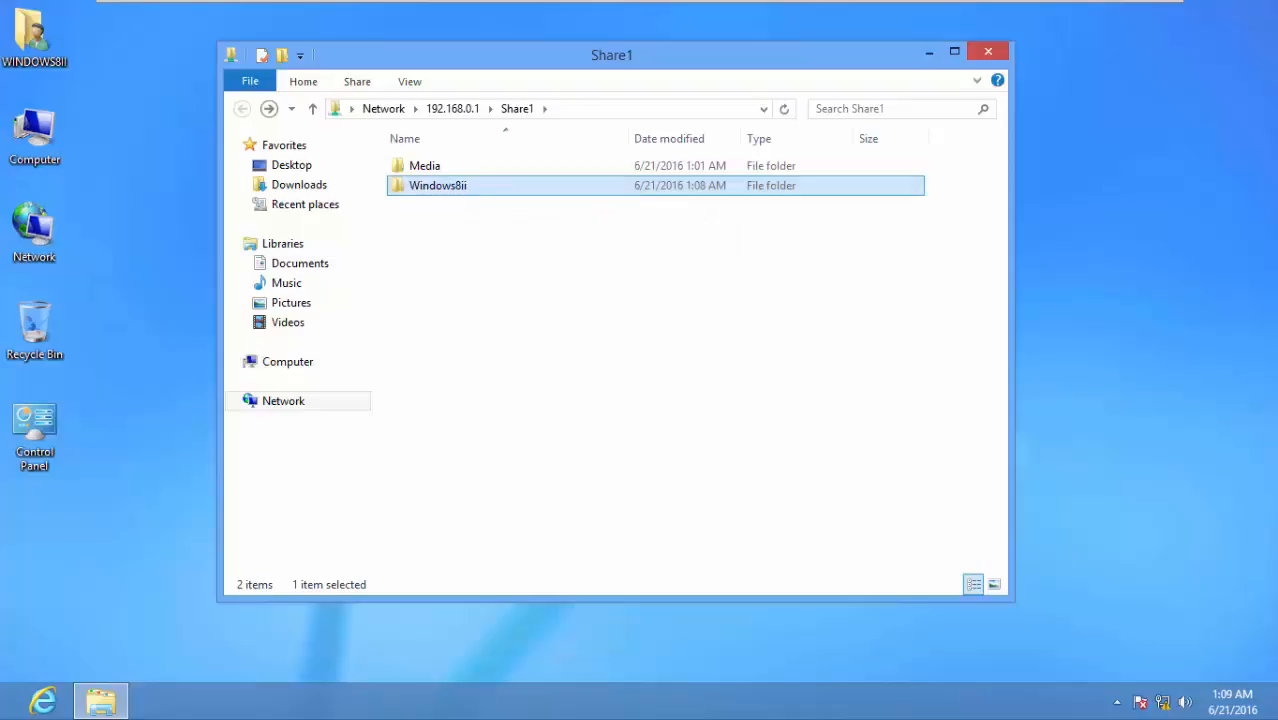
key("Return")
Create a Hello text document containing 'Hello world', save it, and return to Share1
right_click(479, 314)
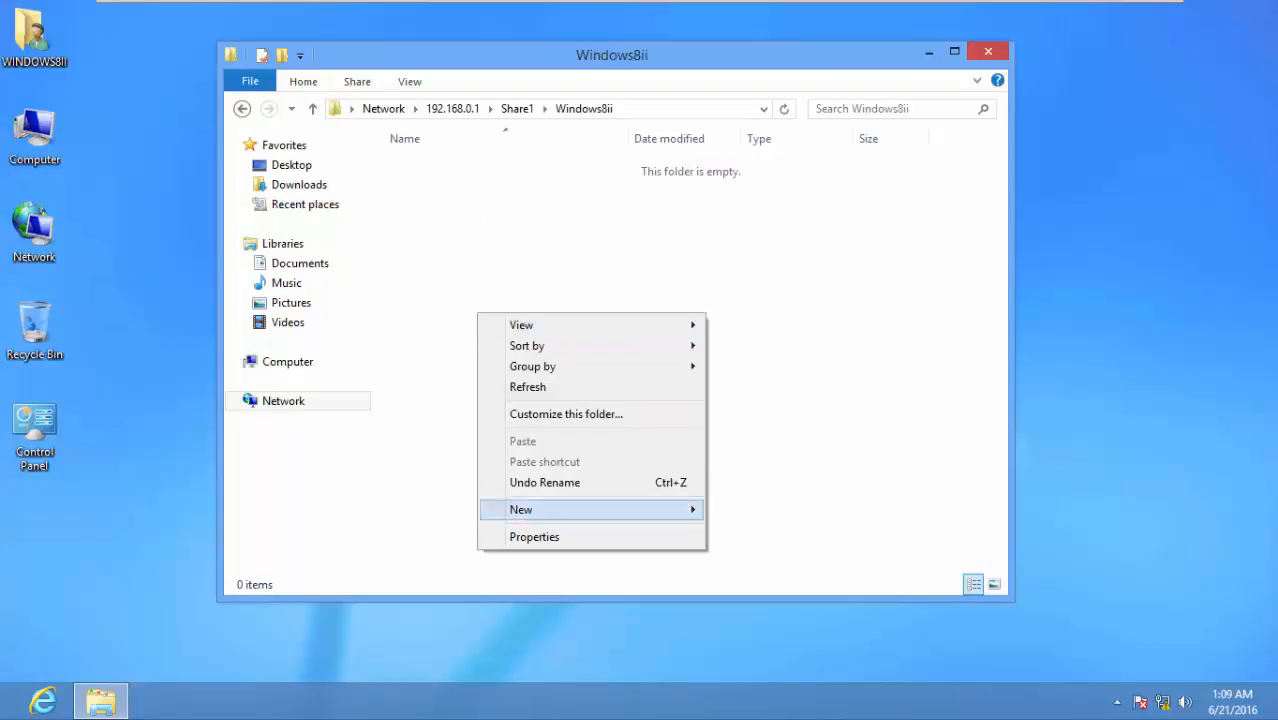
mouse_move(560, 509)
left_click(771, 640)
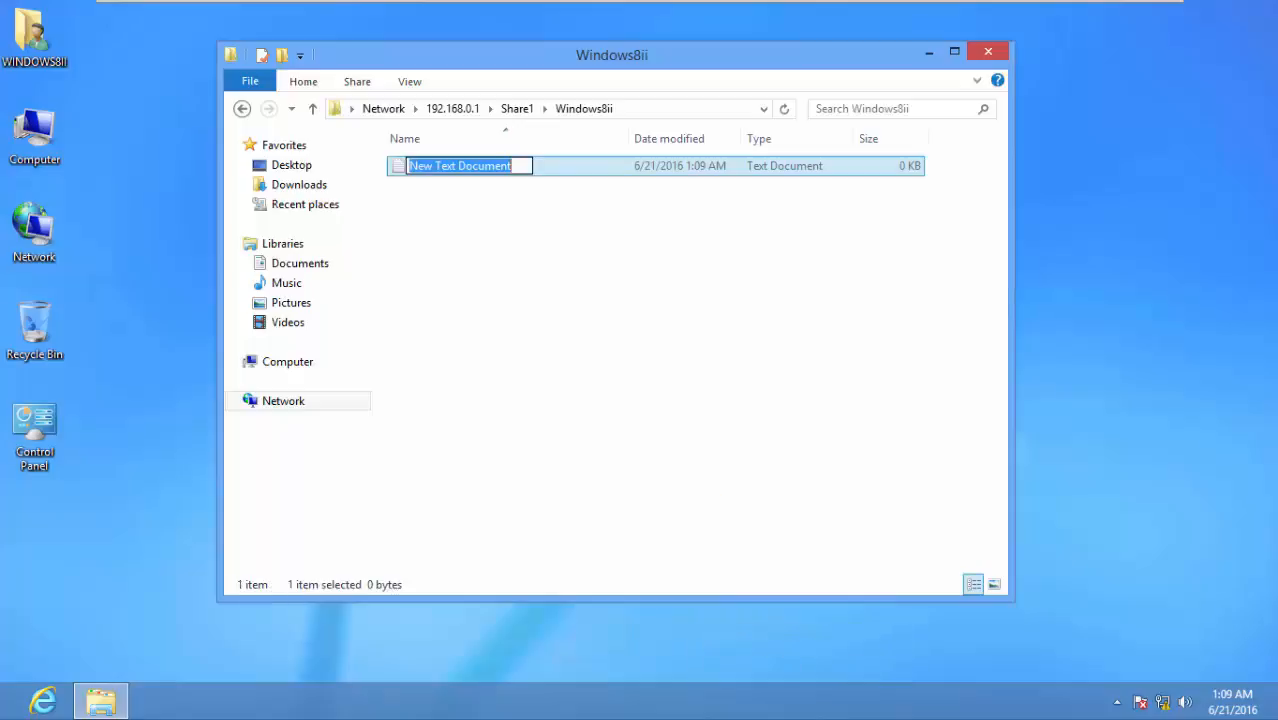
type("Hello")
key("Return")
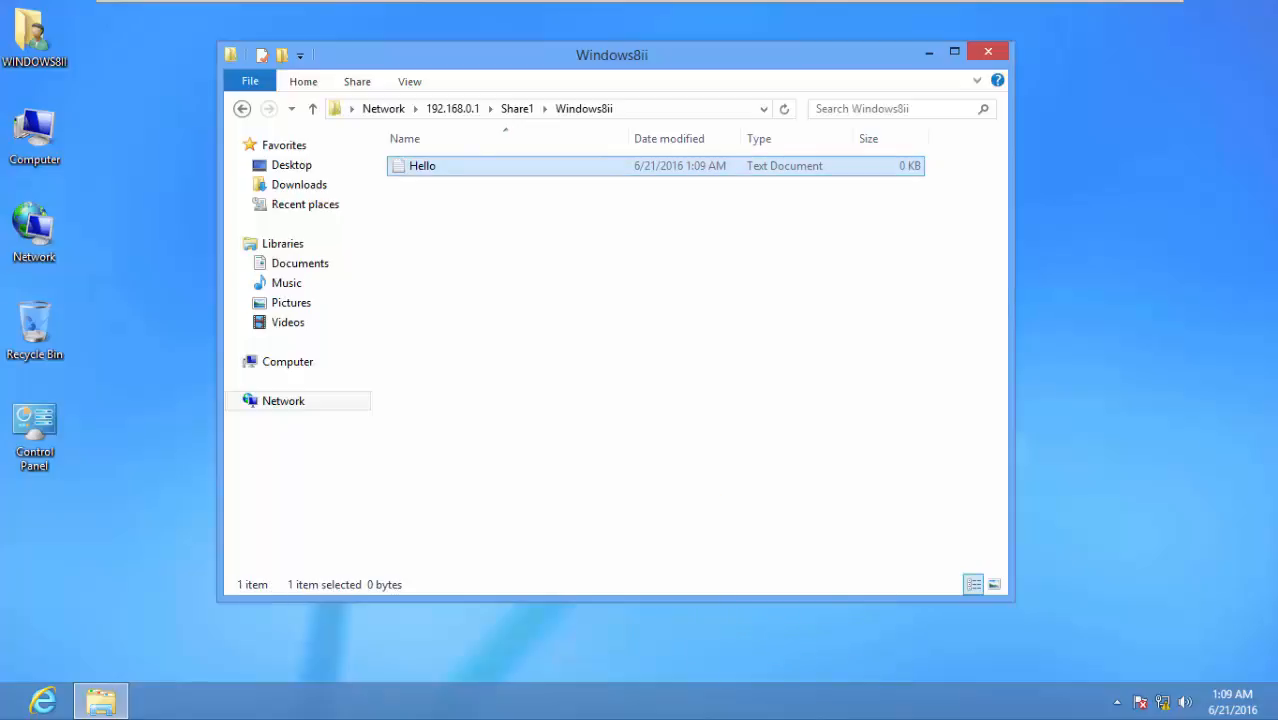
key("Return")
type("Hello world")
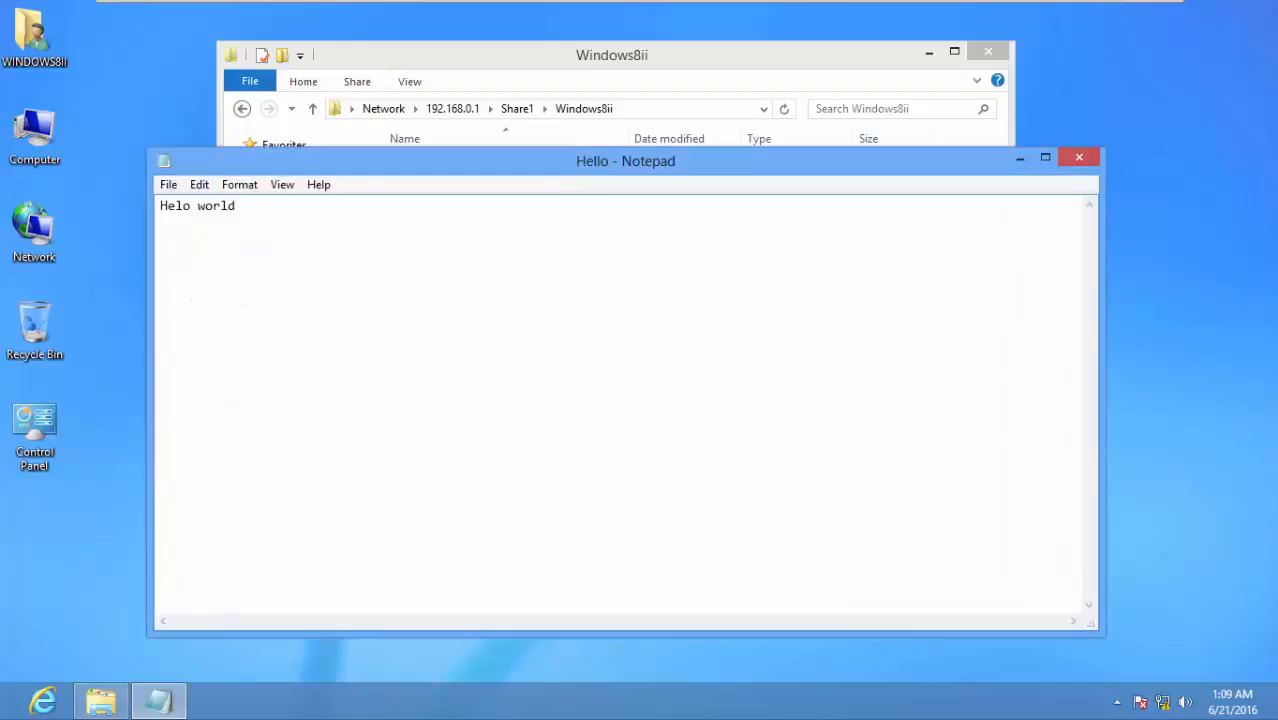
key("ctrl+s")
left_click(1079, 157)
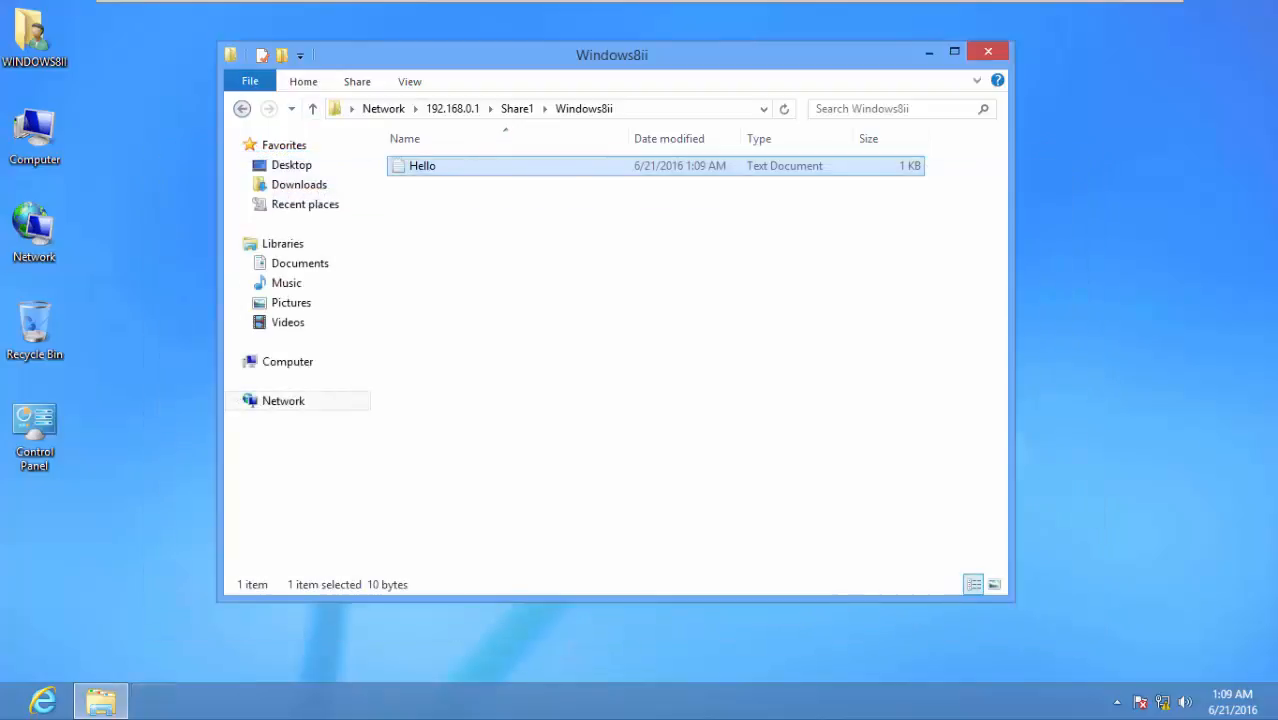
key("BackSpace")
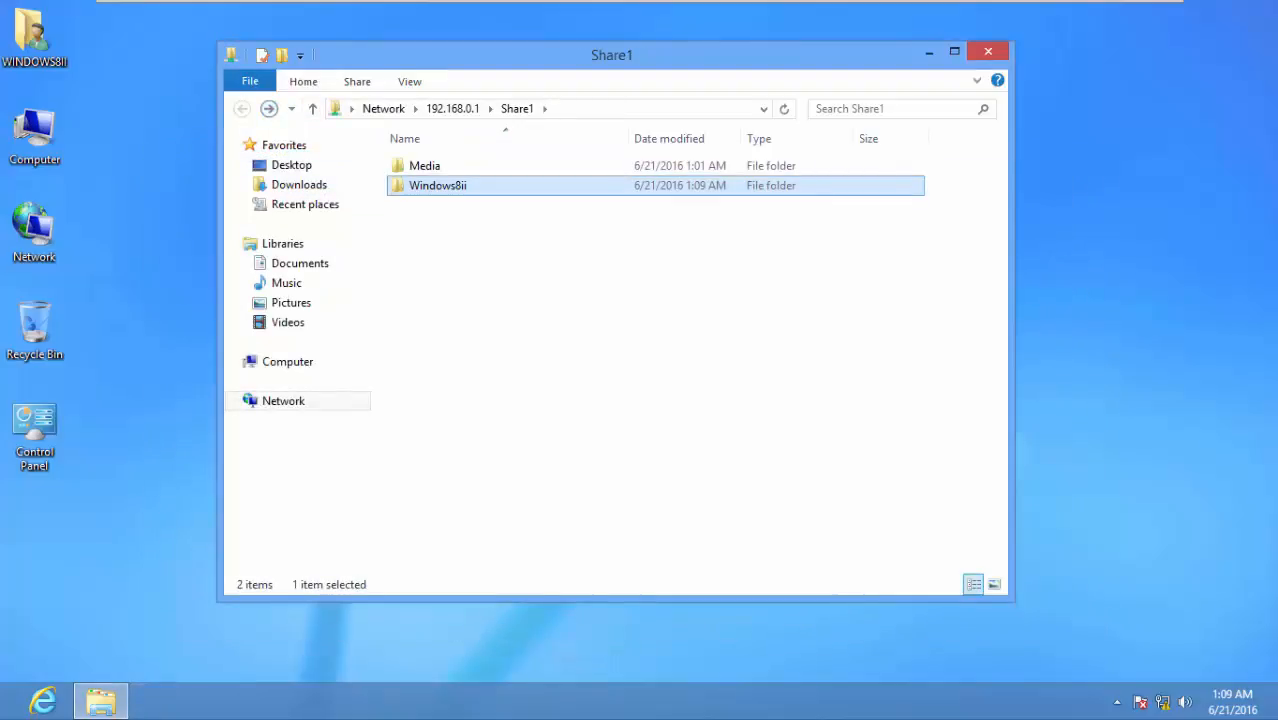
Open the Network view, try WINDOWS8IPC and dismiss its error, then reopen Run
left_click(988, 51)
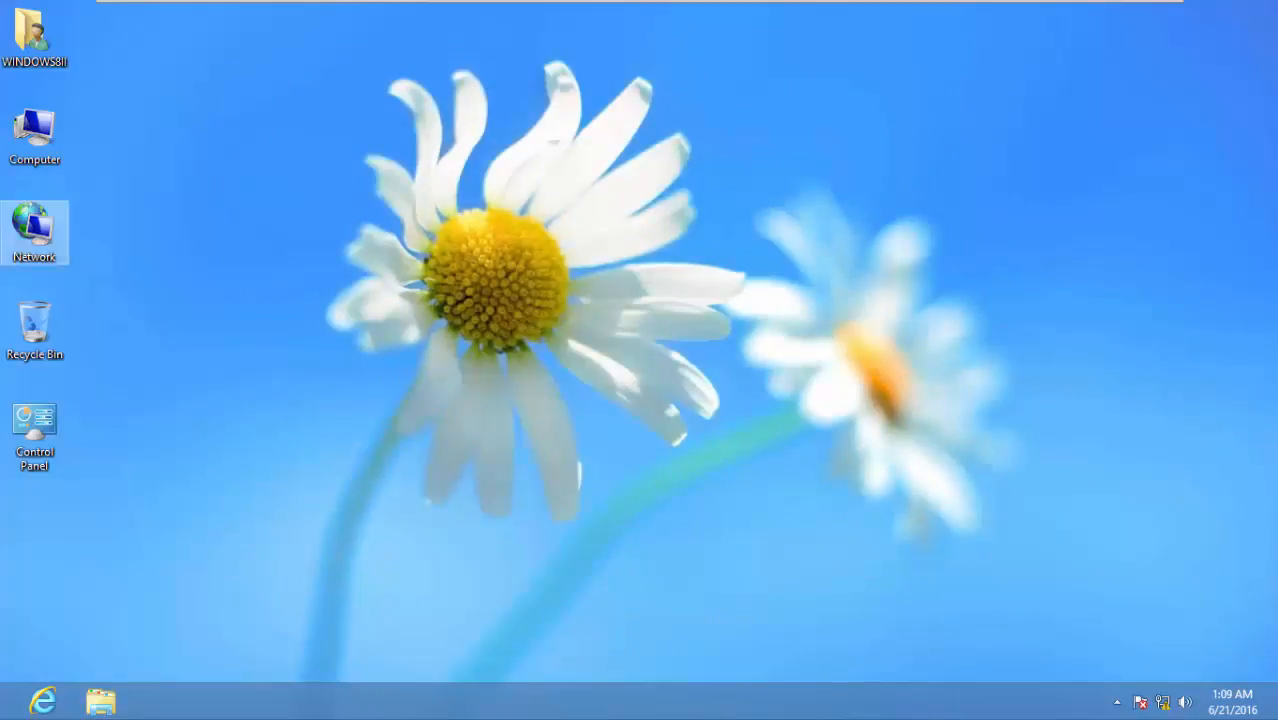
double_click(38, 228)
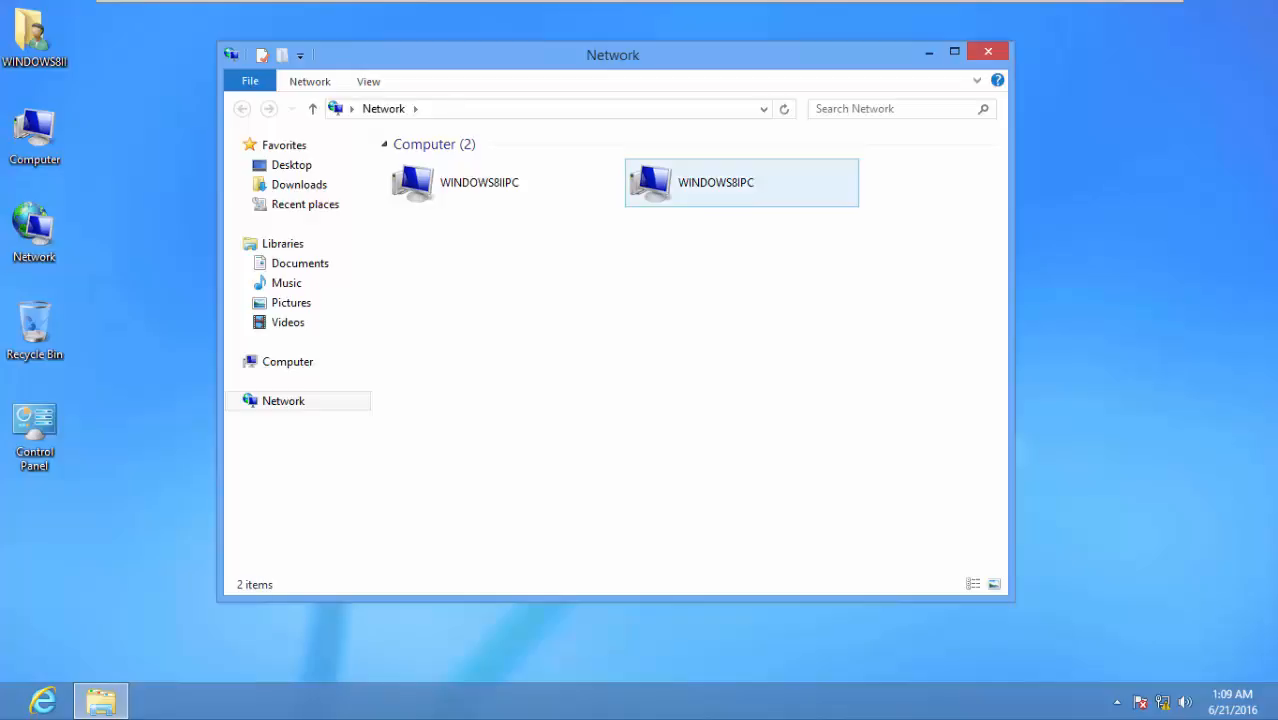
double_click(716, 183)
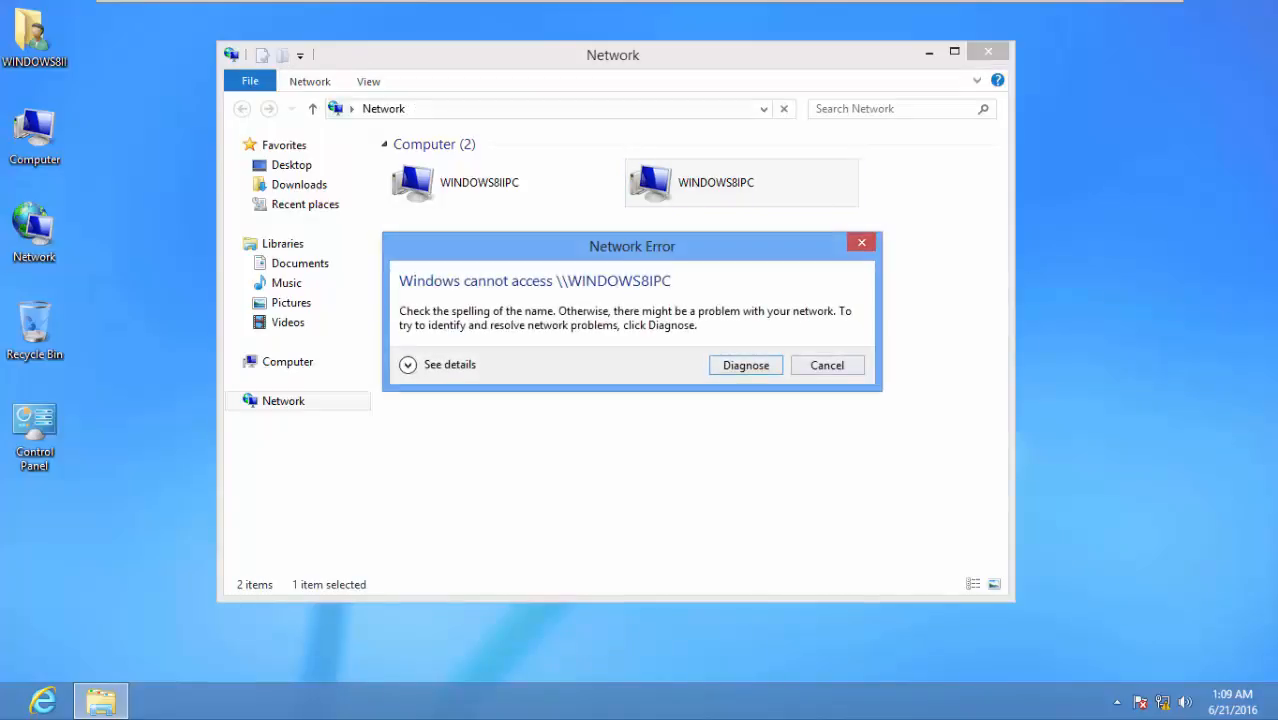
key("Escape")
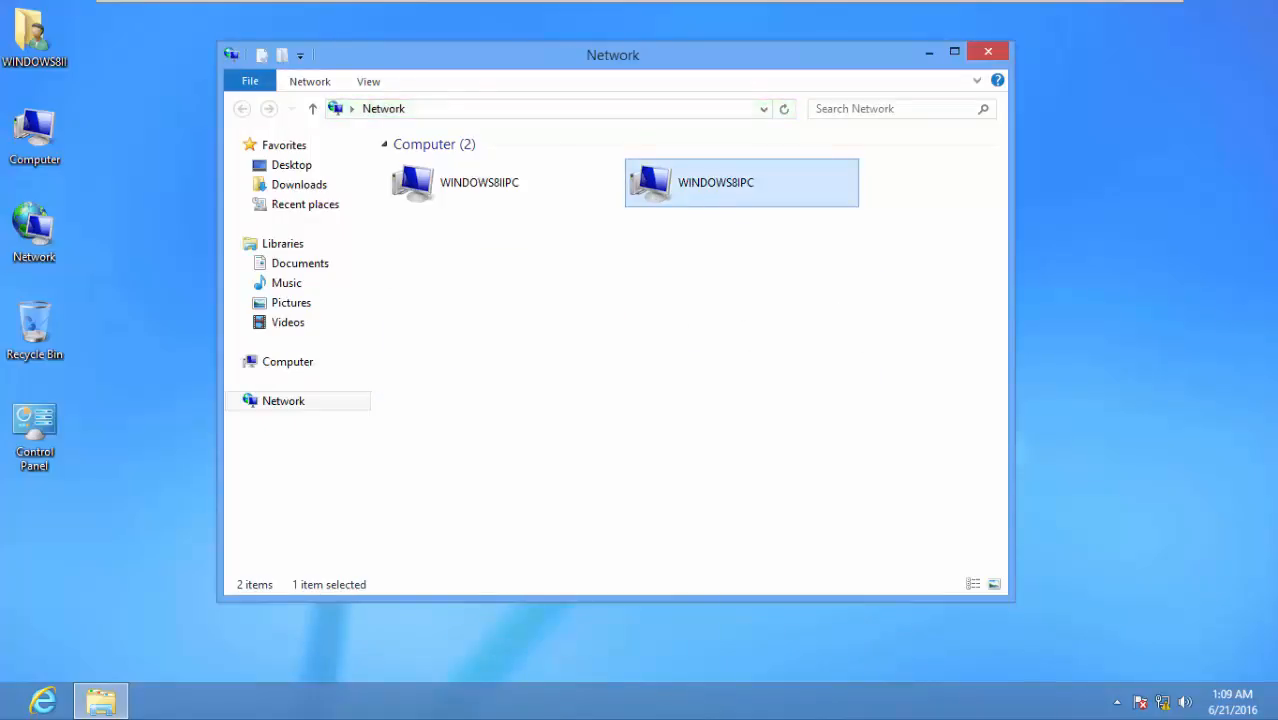
key("super+r")
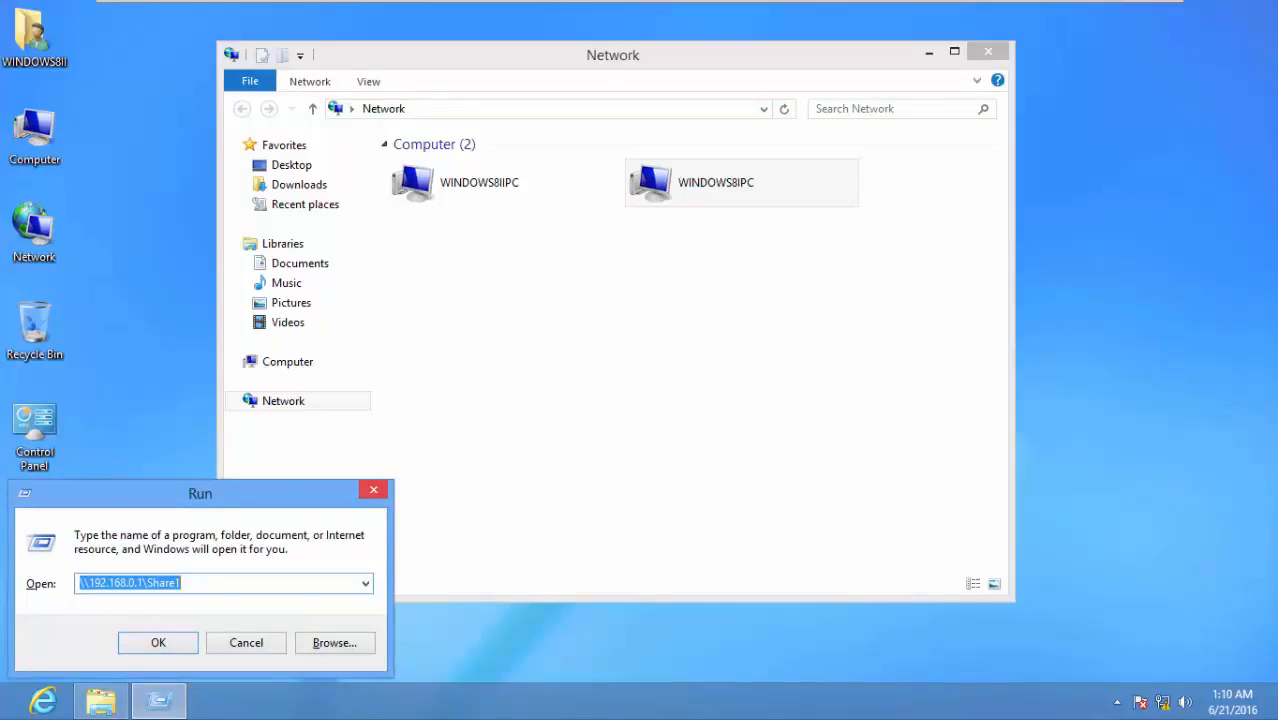
Copy the \\192.168.0.1\Share1 path from the Run box, closing the Network and Computer windows
key("Return")
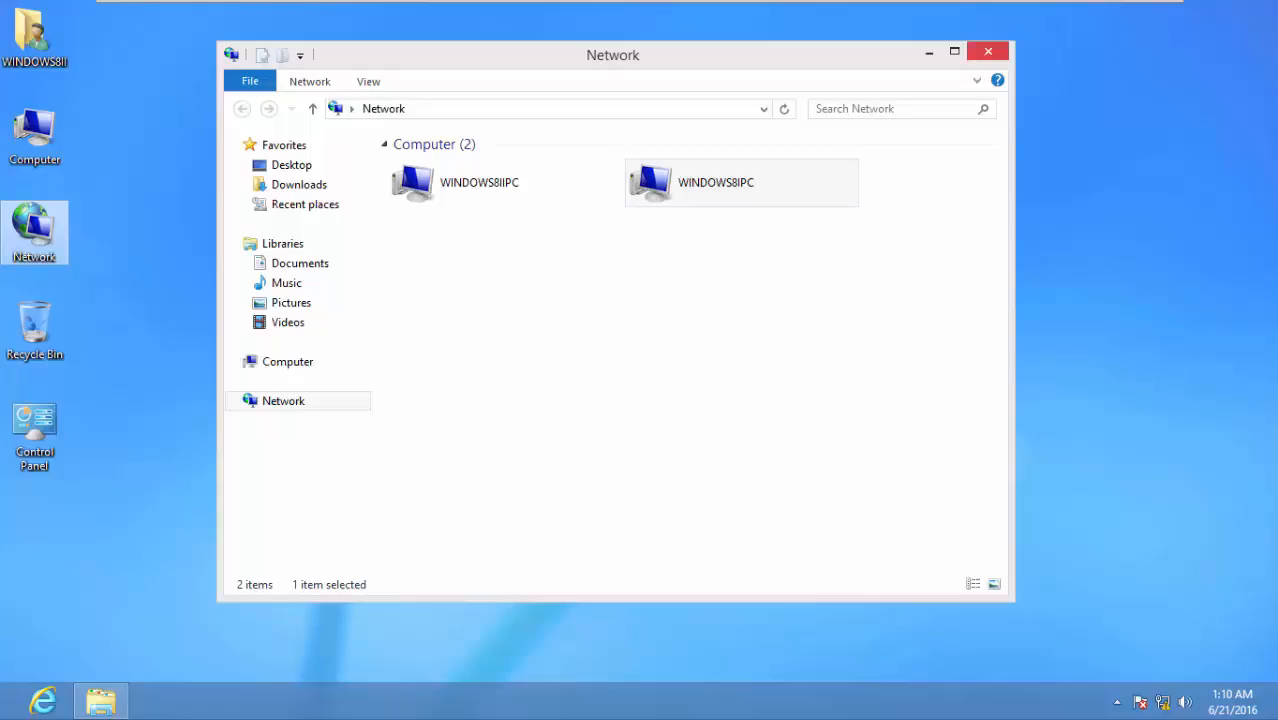
left_click(988, 51)
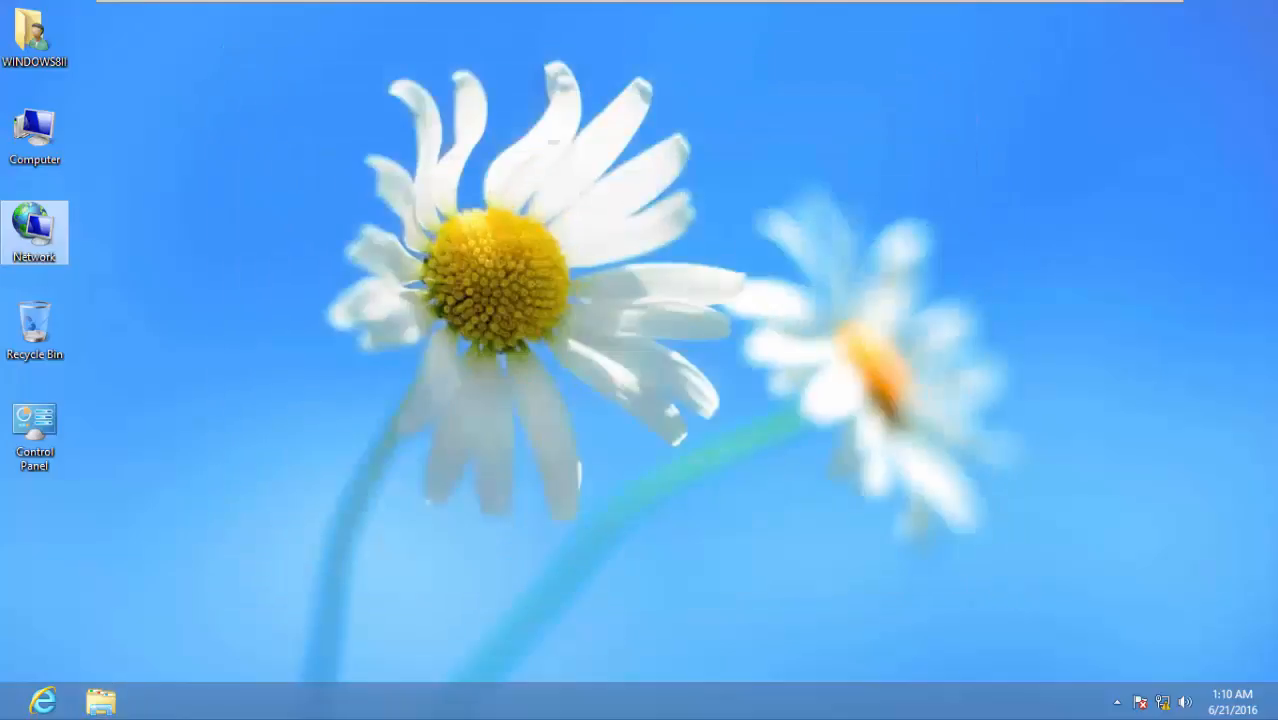
key("super+r")
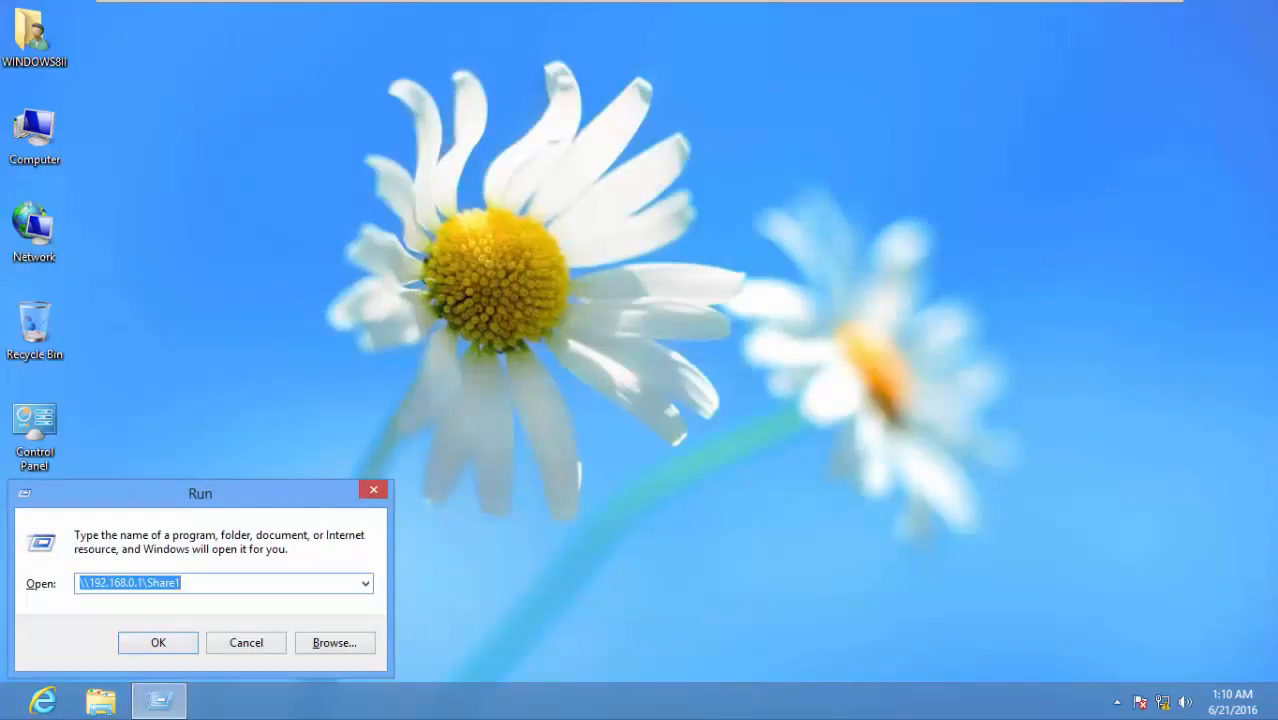
right_click(150, 583)
left_click(190, 382)
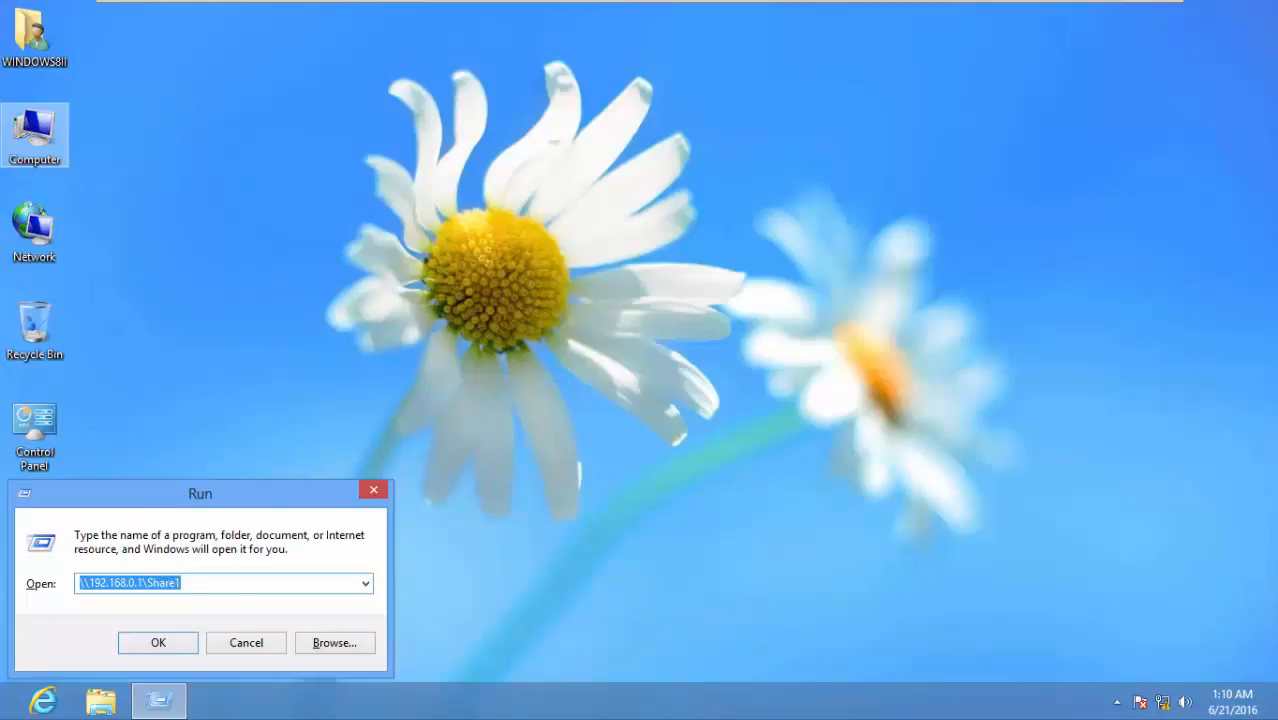
double_click(35, 135)
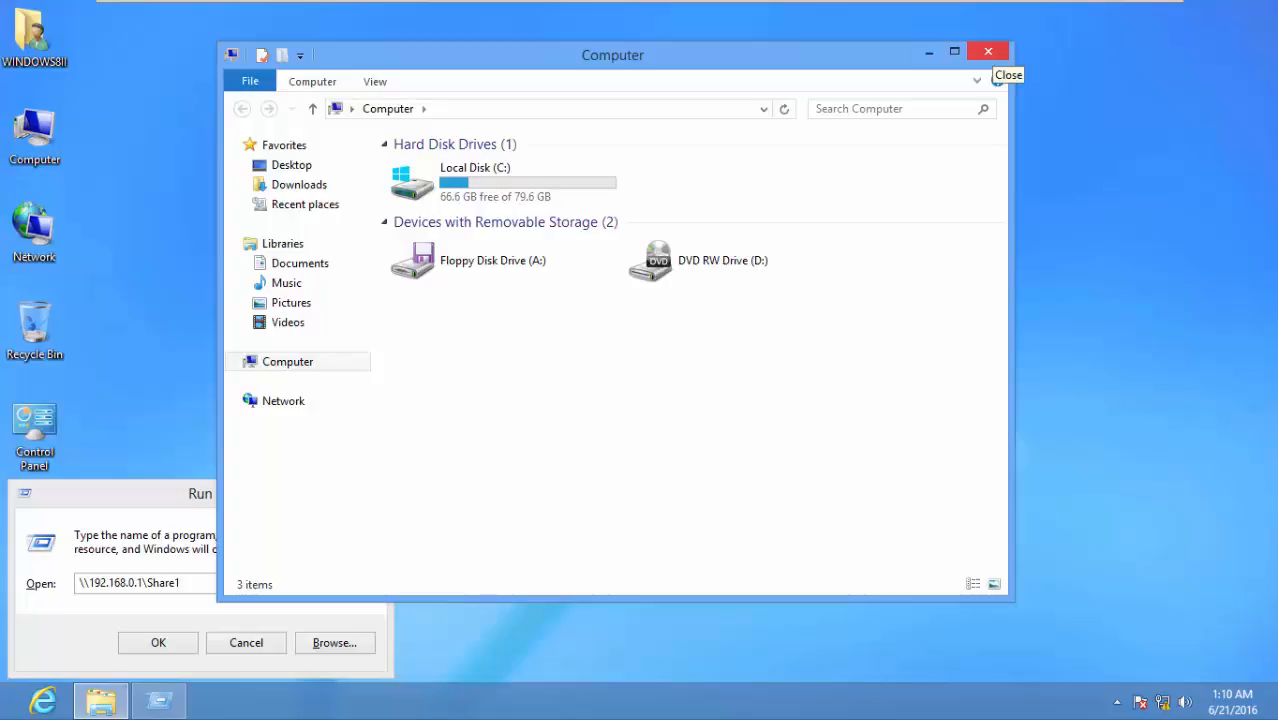
left_click(988, 52)
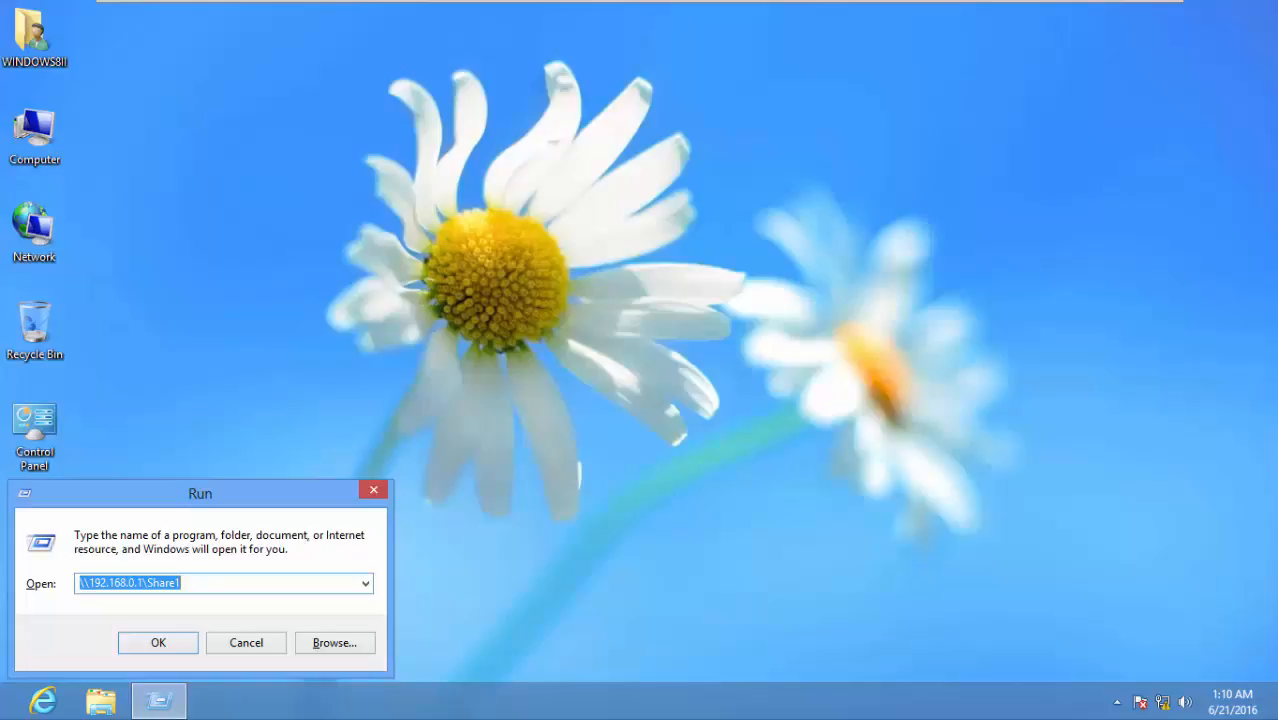
Launch Command Prompt via cmd and move its window to the screen centre
key("super")
key("super")
type("cmd")
key("Return")
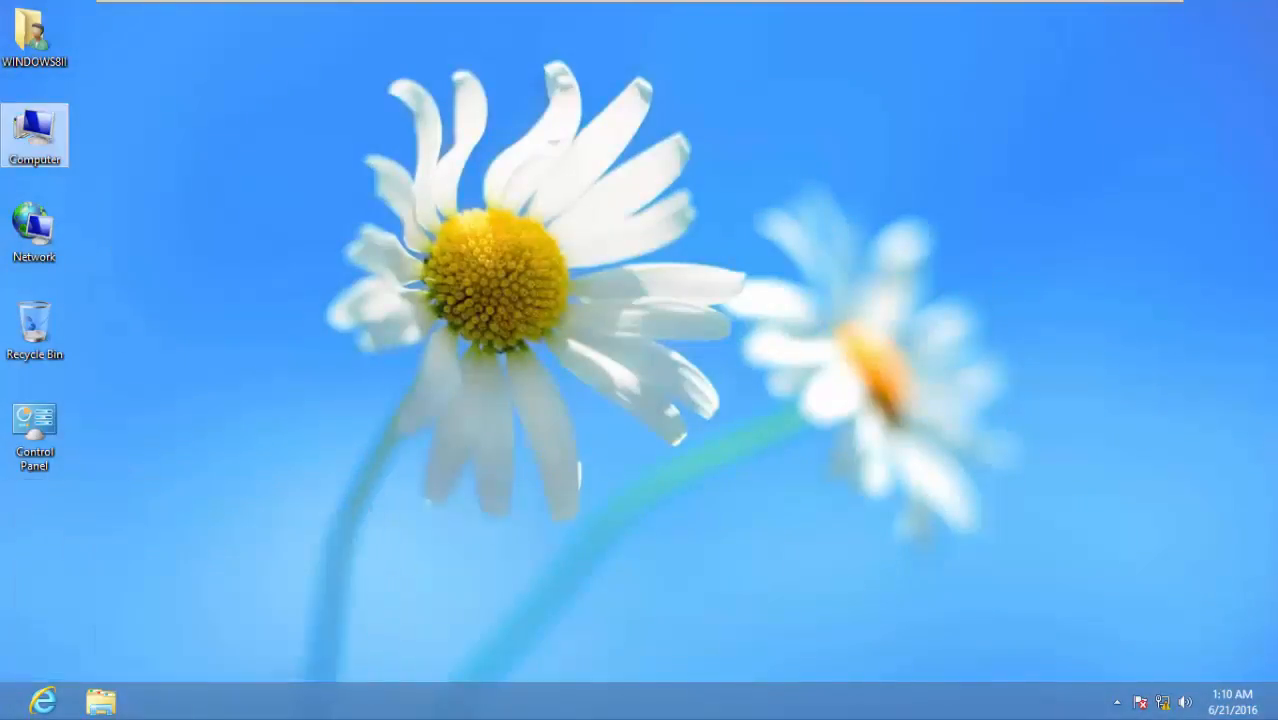
left_click_drag(400, 40, 650, 195)
Set the console font to Lucida Console, size 18, in its Properties
right_click(642, 197)
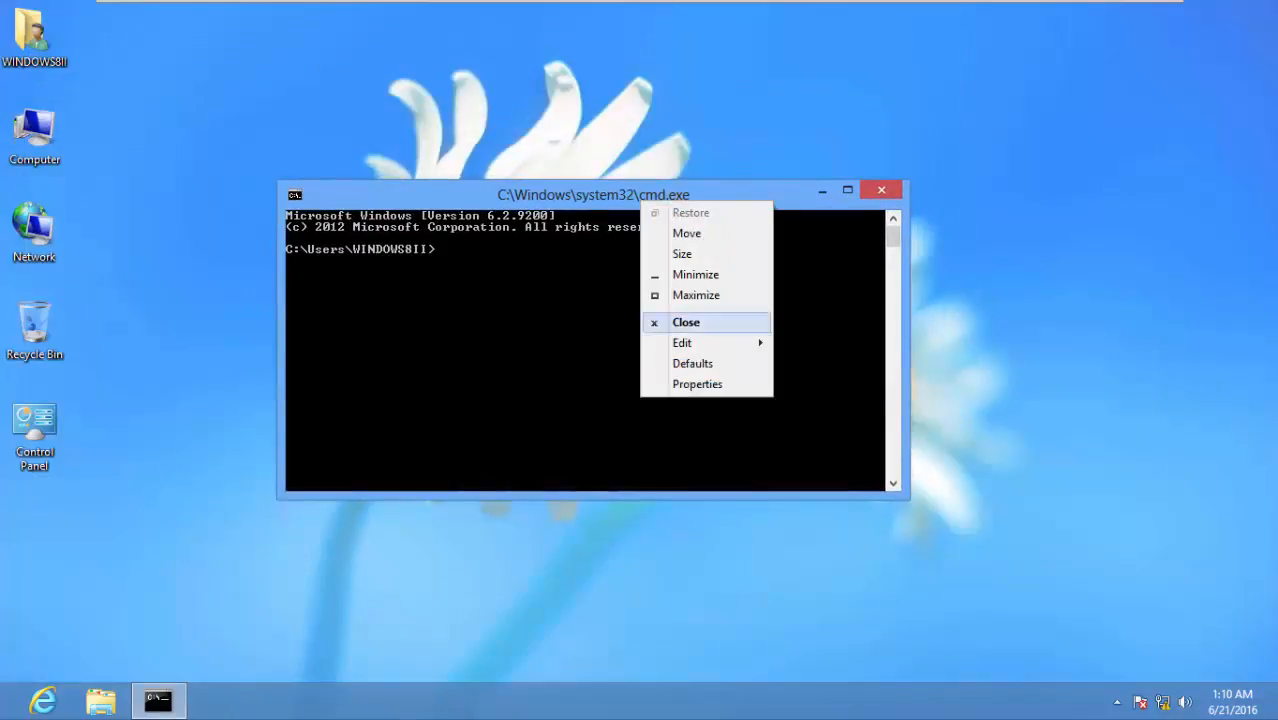
left_click(699, 383)
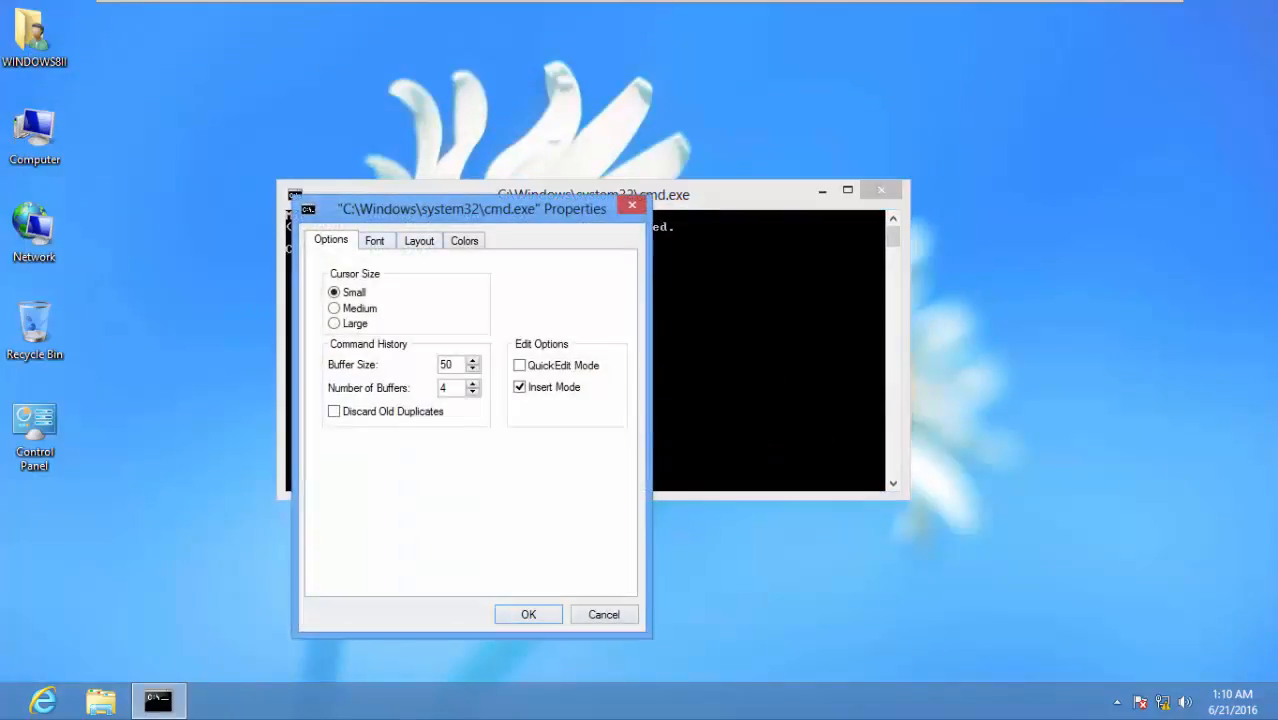
left_click(375, 240)
left_click(326, 448)
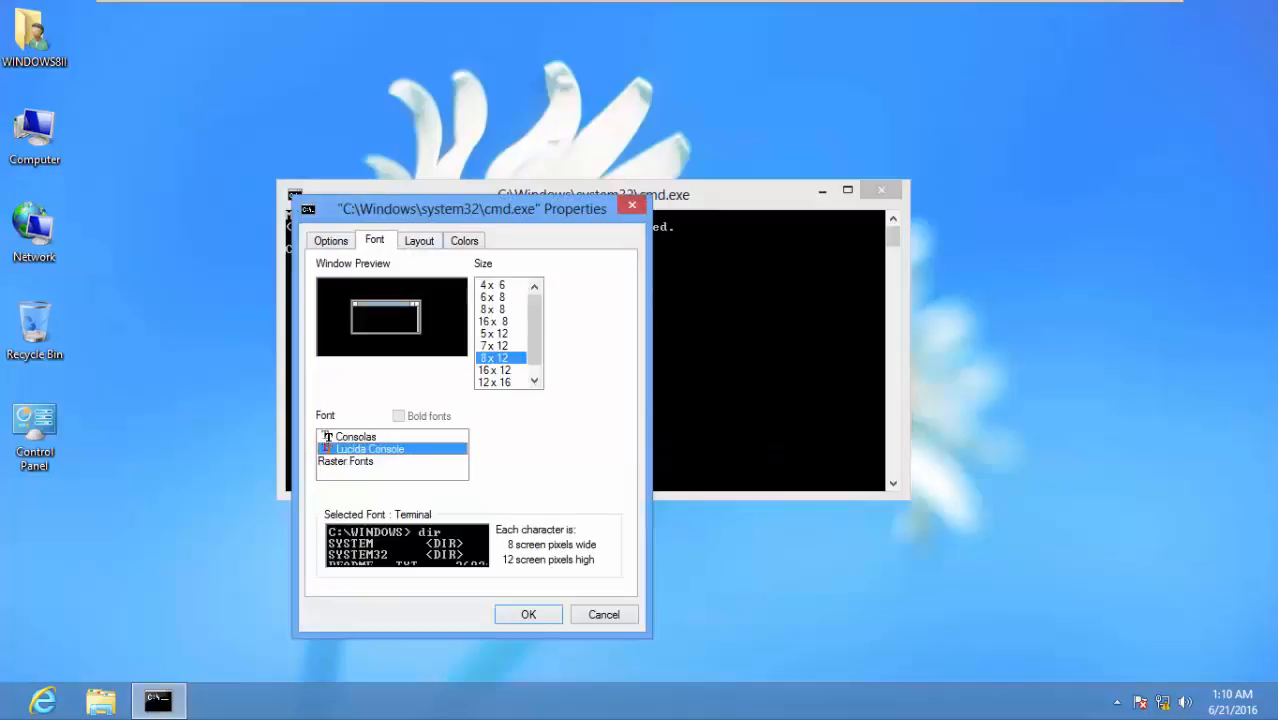
left_click(484, 341)
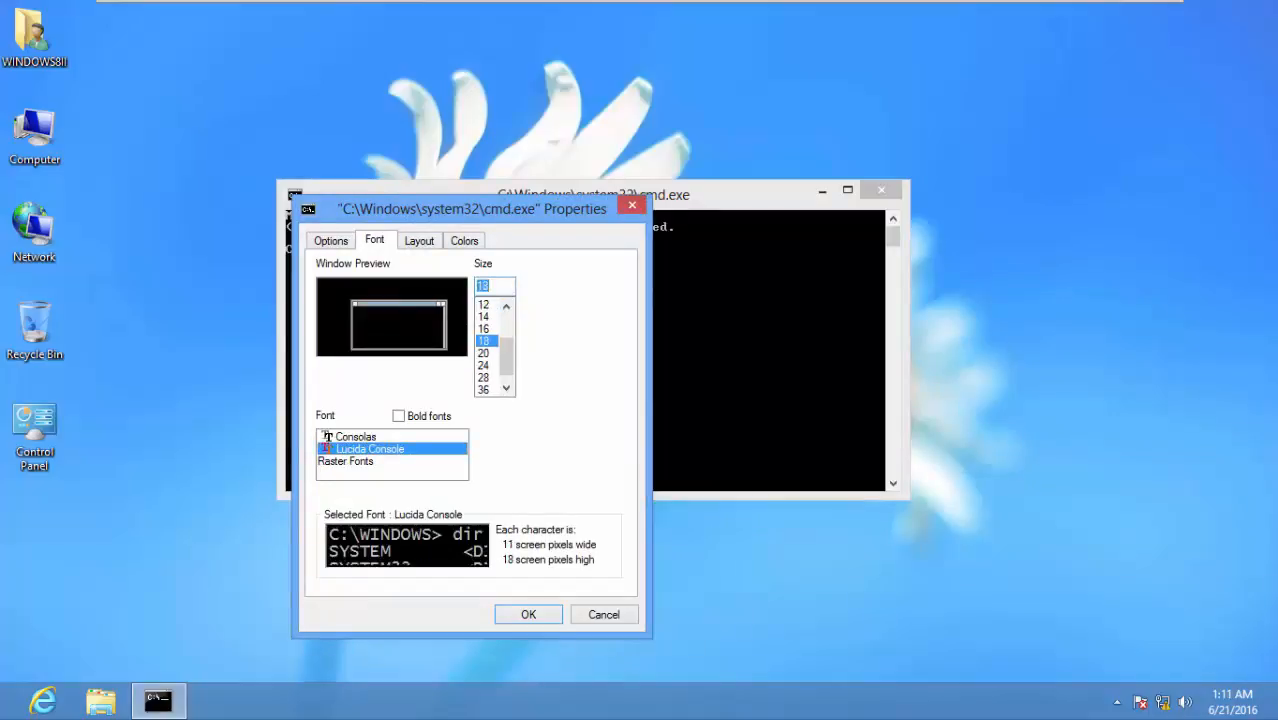
key("Return")
Move the console up and type the partial command net use v: \\192.168.0.1
left_click_drag(545, 190, 575, 110)
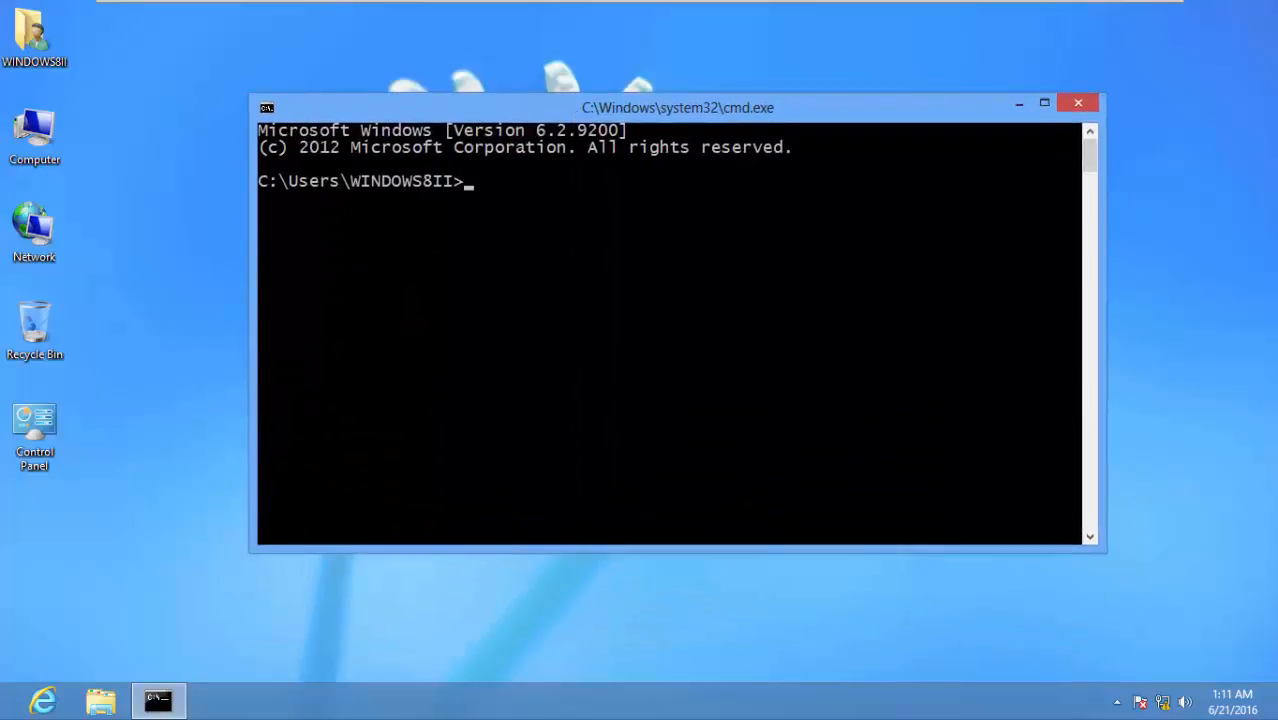
type("net use v: \\\\")
mouse_move(640, 1)
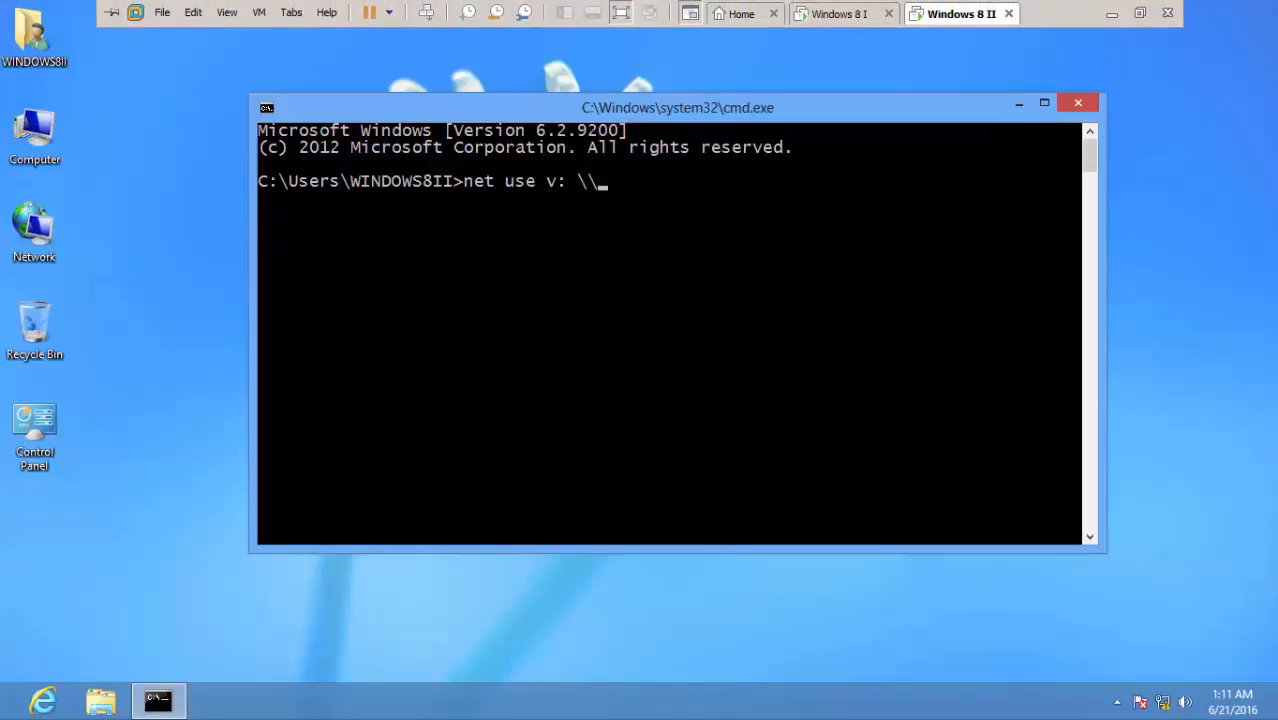
type("19")
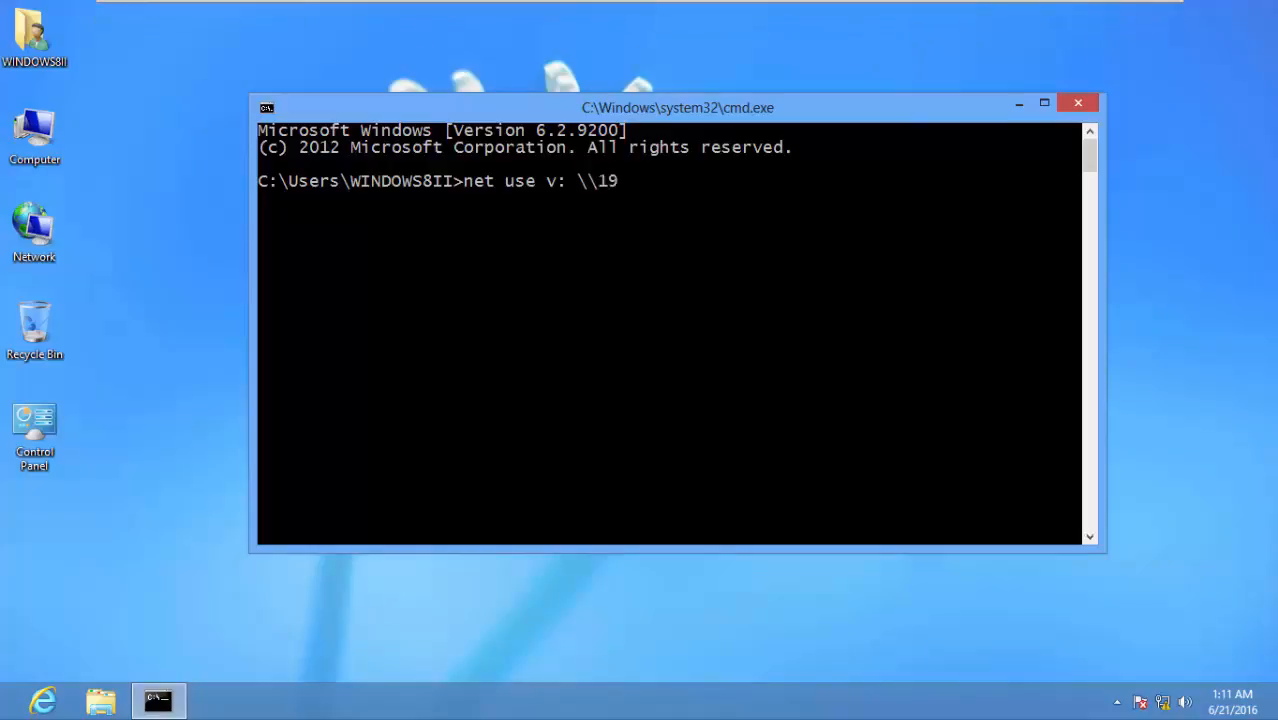
type("2.168.0.1\\")
mouse_move(838, 10)
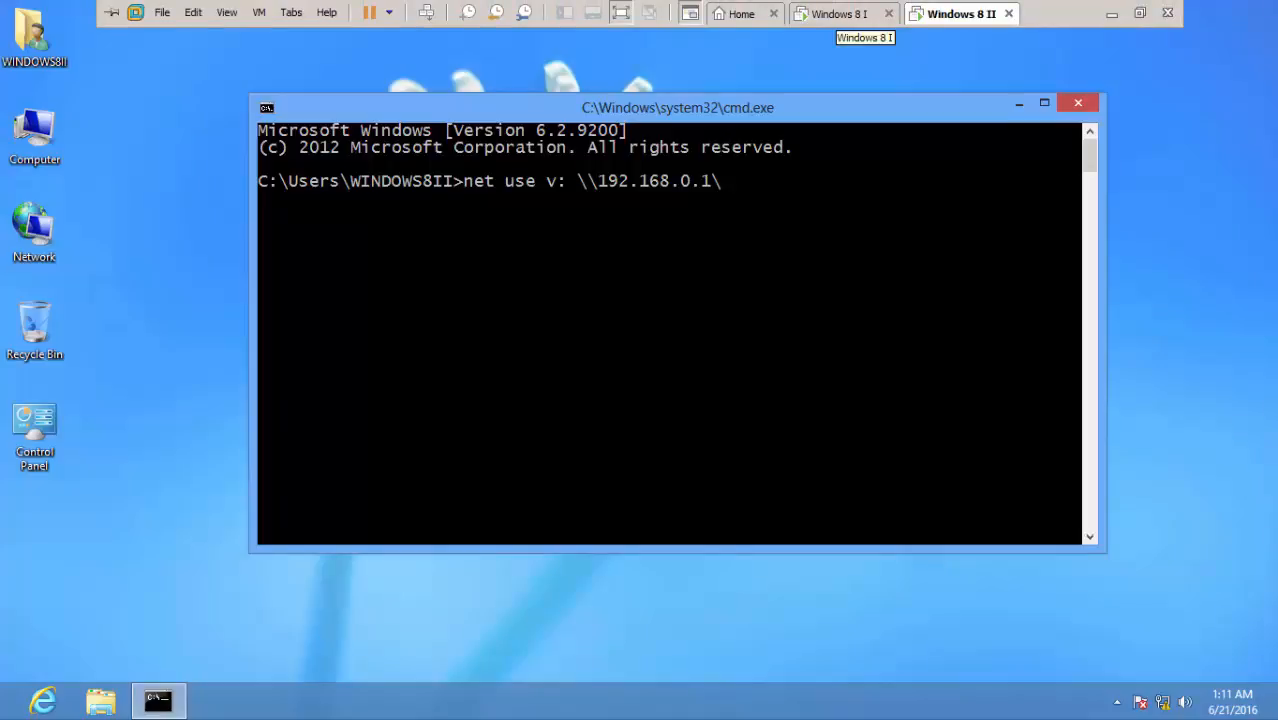
On the Windows 8 I machine, check Local Disk (C:) for the Share1 folder
left_click(838, 13)
double_click(35, 135)
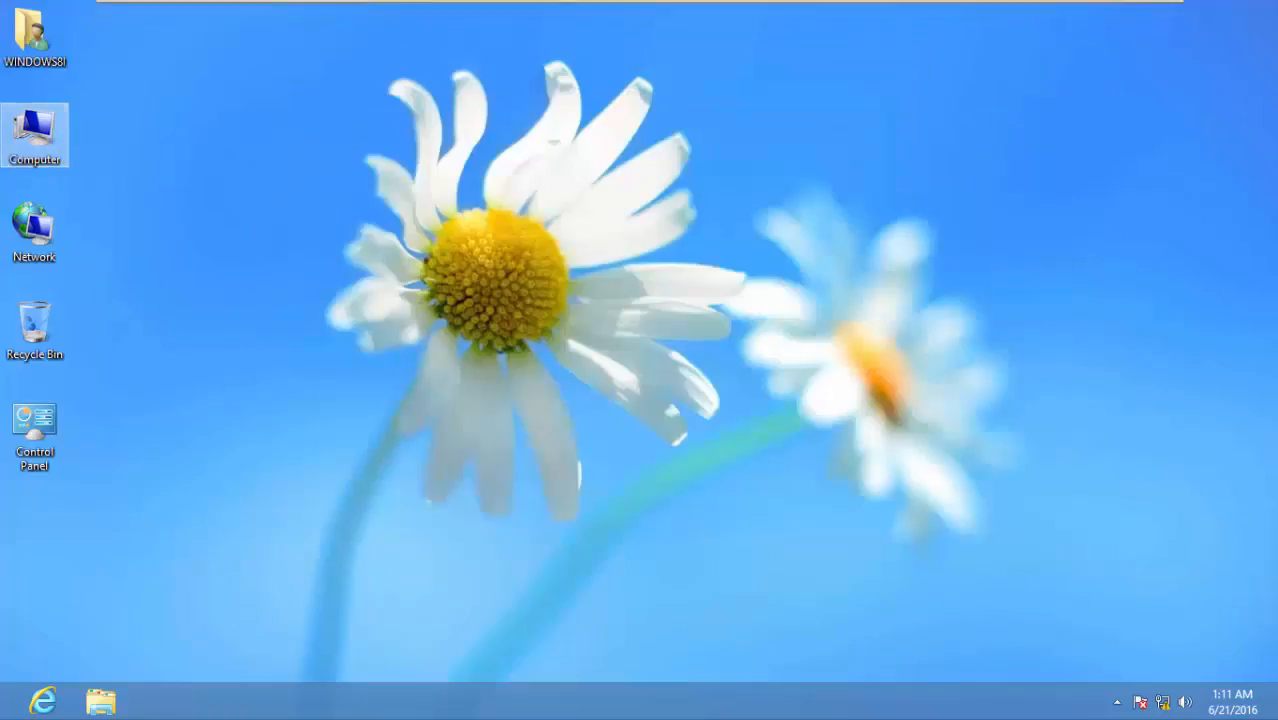
left_click(520, 212)
double_click(510, 213)
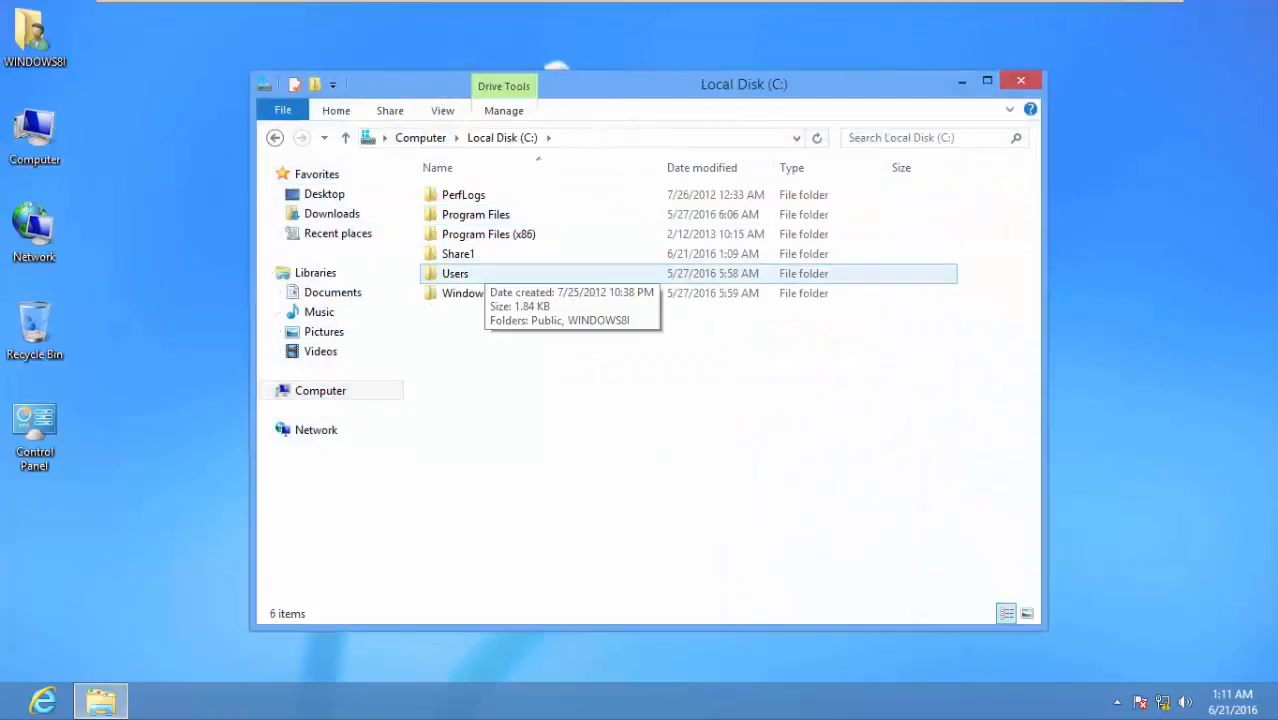
left_click(1020, 81)
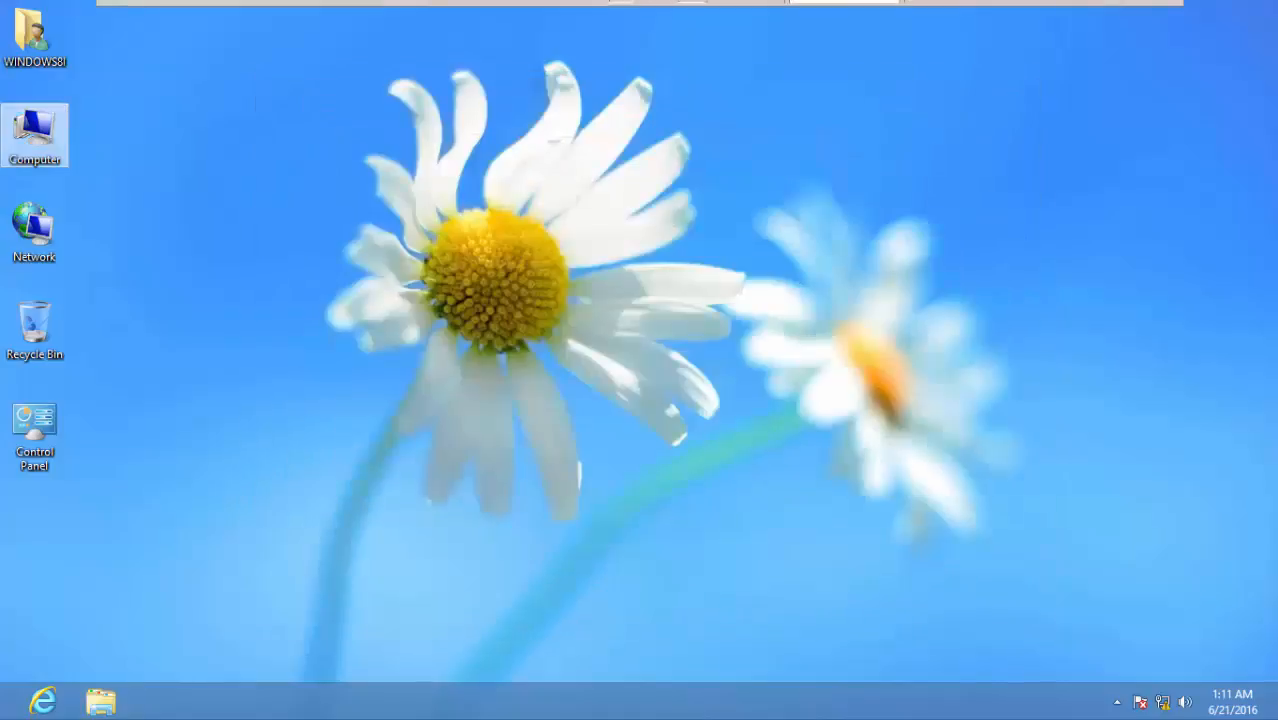
Back on Windows 8 II, recall the \\192.168.0.1\Share1 path in the Run dialog
left_click(958, 14)
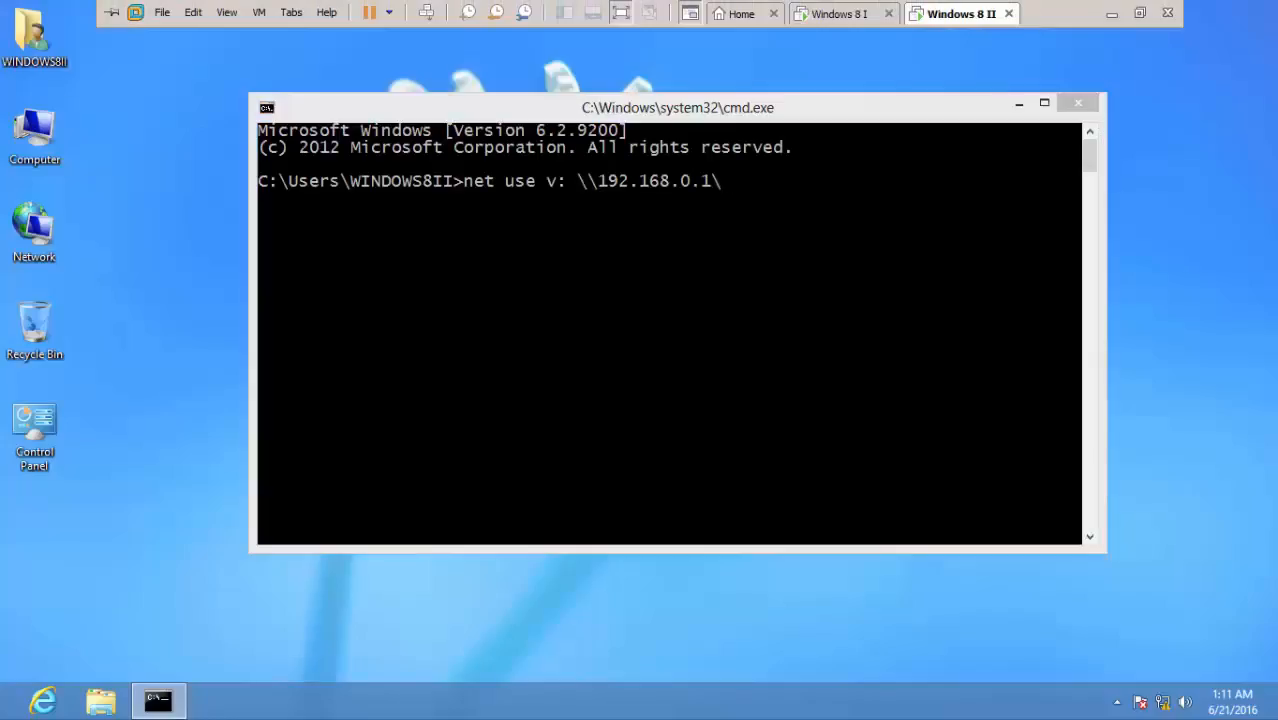
key("super+r")
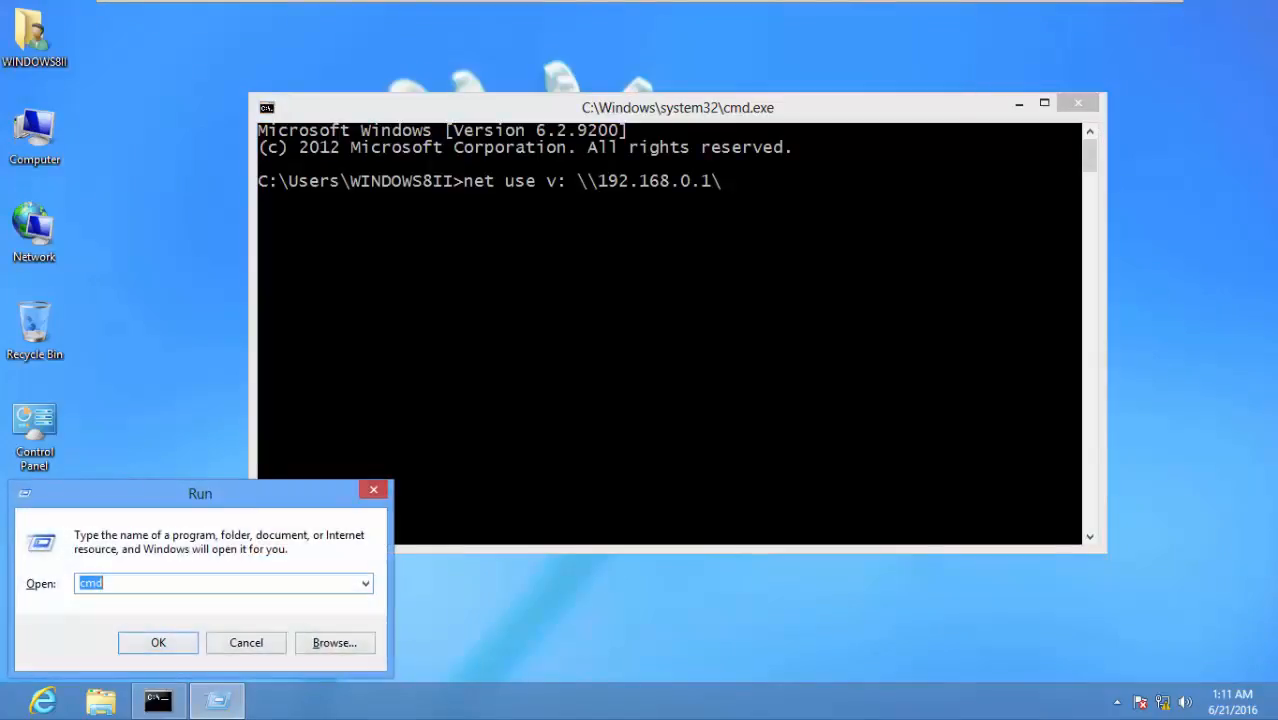
key("Down")
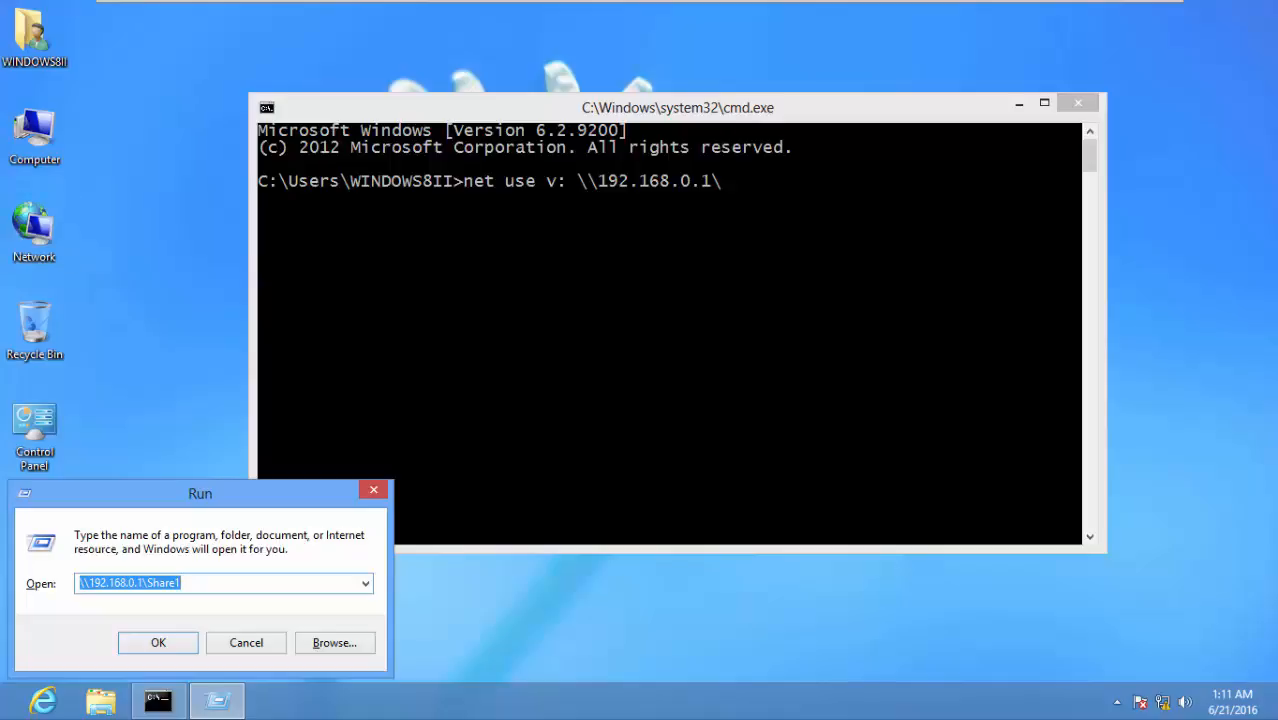
Replace the partial address with the copied \\192.168.0.1\Share1 path and run net use v:
right_click(152, 585)
left_click(190, 383)
key("Return")
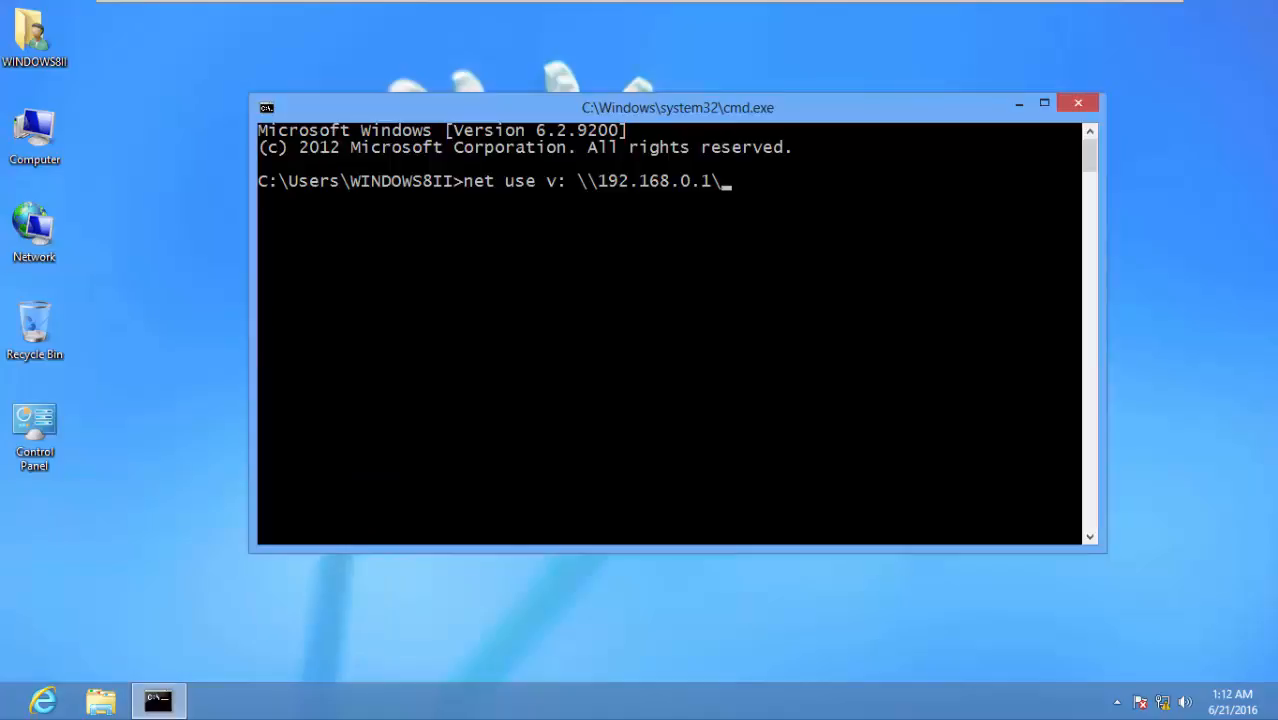
key("BackSpace")
key("BackSpace")
key("BackSpace")
key("BackSpace")
key("BackSpace")
key("BackSpace")
key("BackSpace")
key("BackSpace")
key("BackSpace")
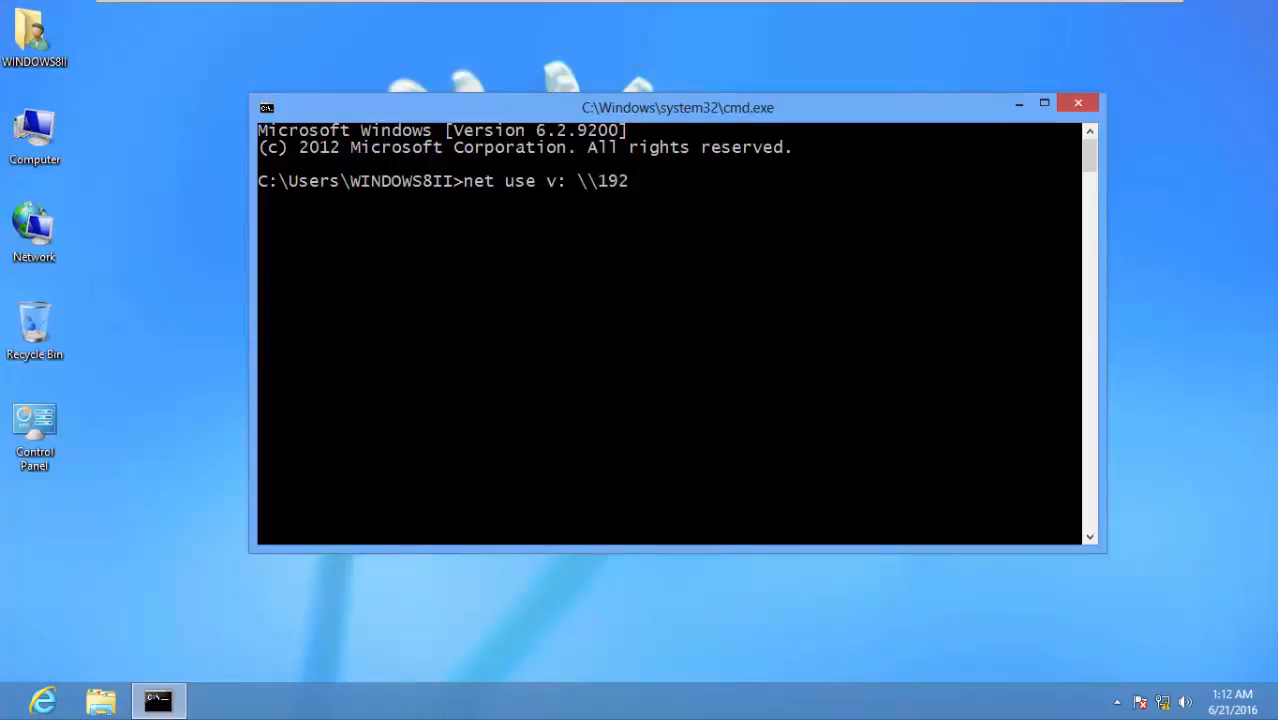
key("BackSpace")
key("BackSpace")
key("BackSpace")
key("BackSpace")
right_click(721, 205)
left_click(766, 256)
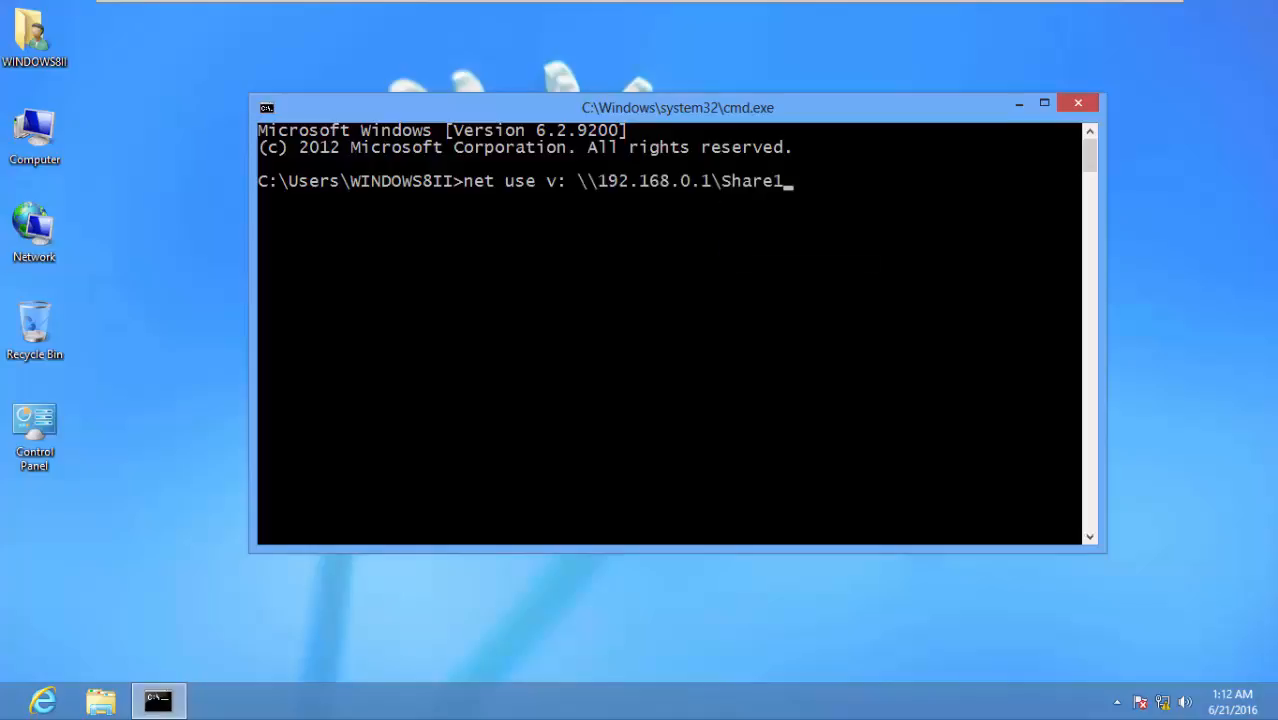
key("Return")
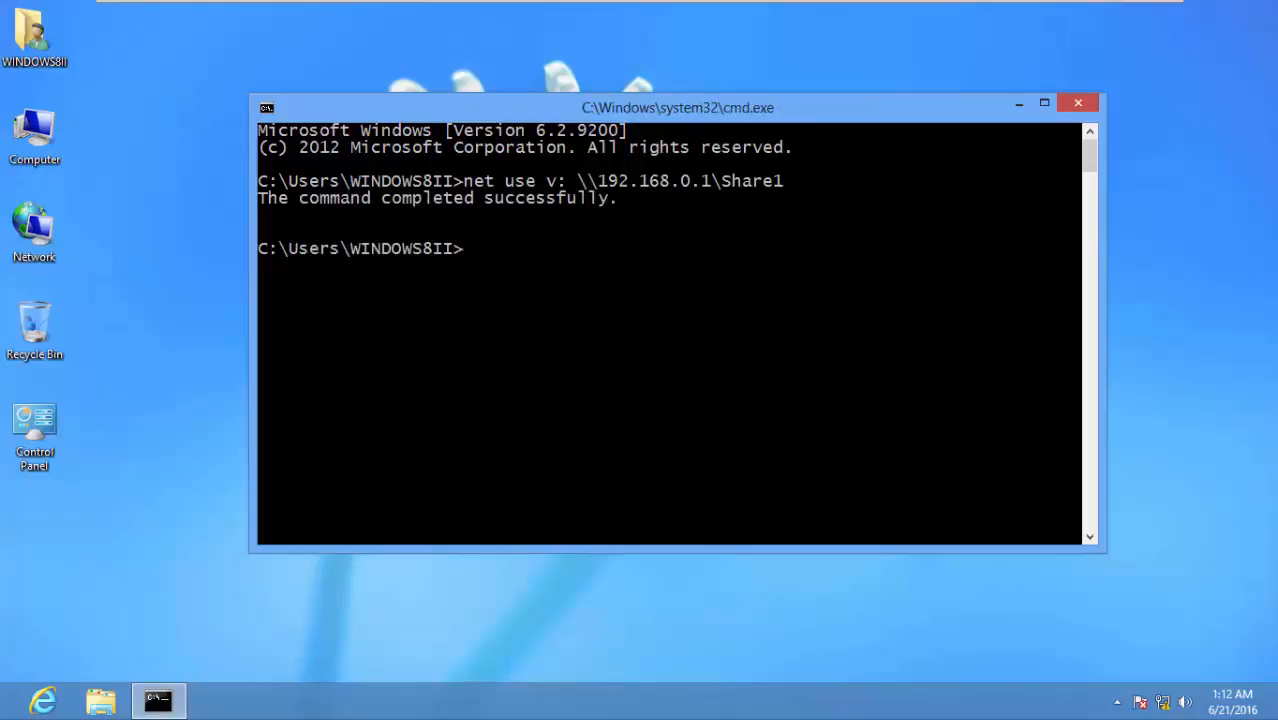
double_click(33, 130)
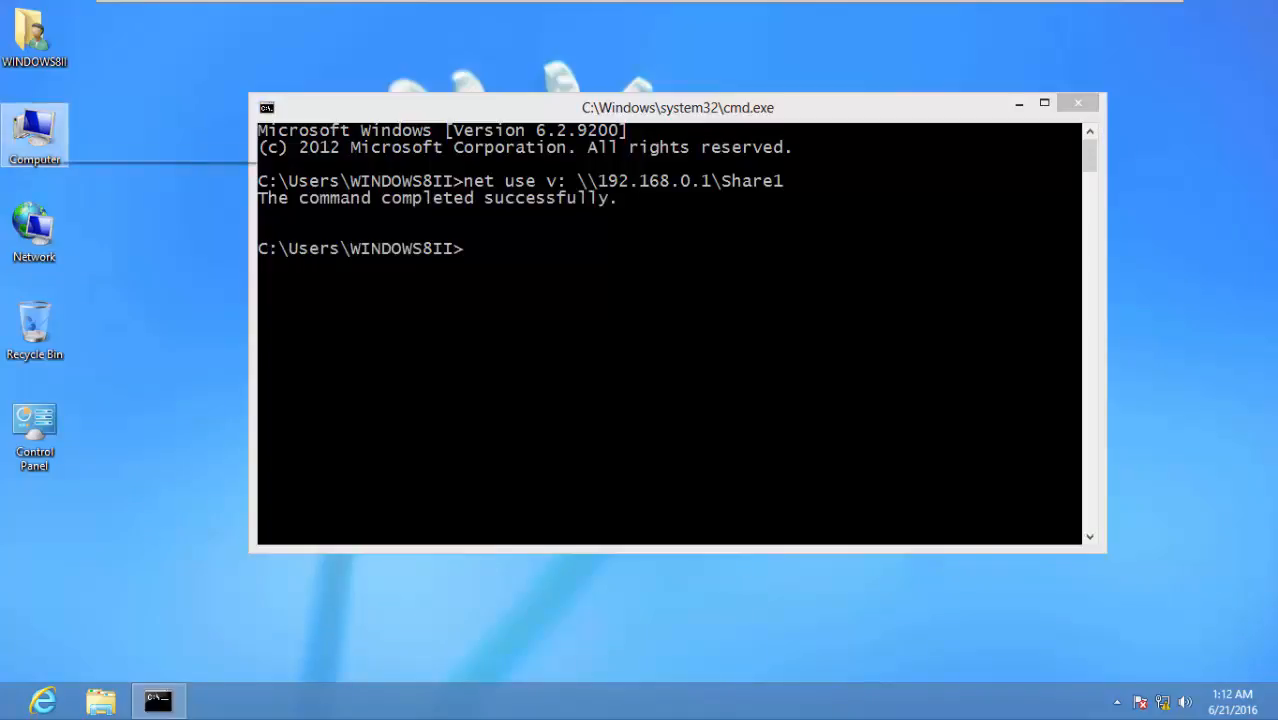
double_click(500, 336)
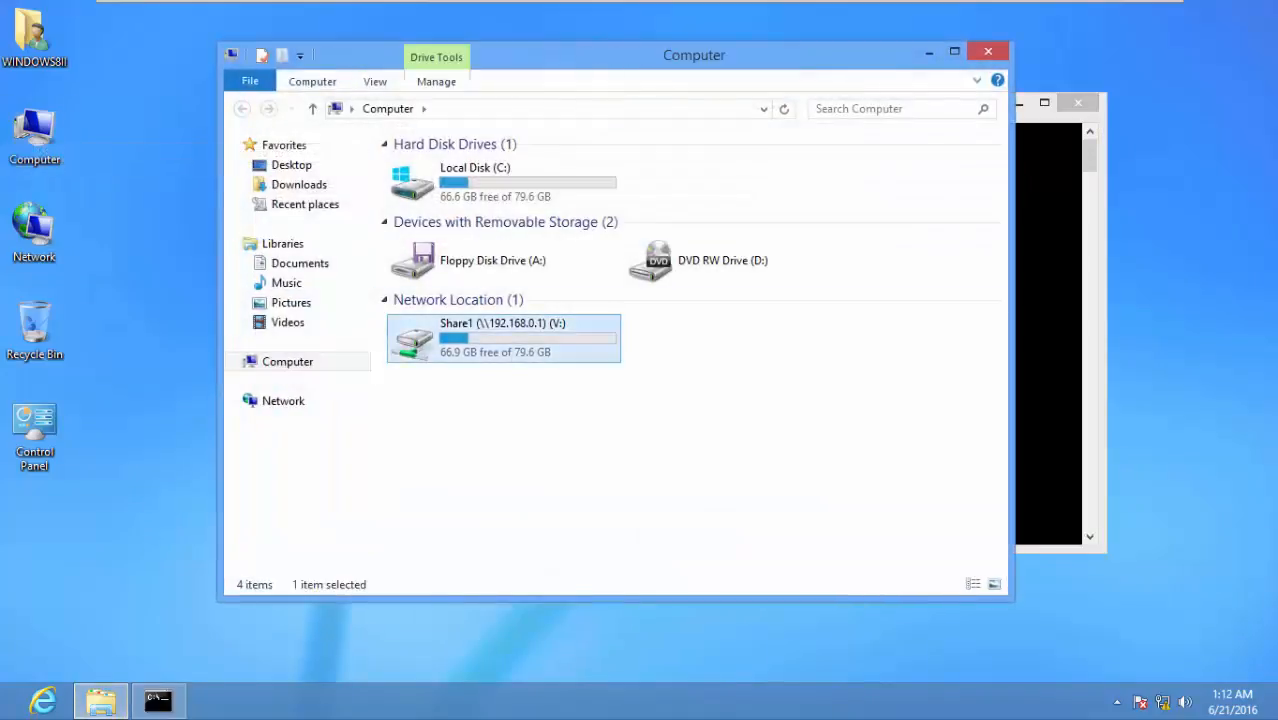
double_click(436, 167)
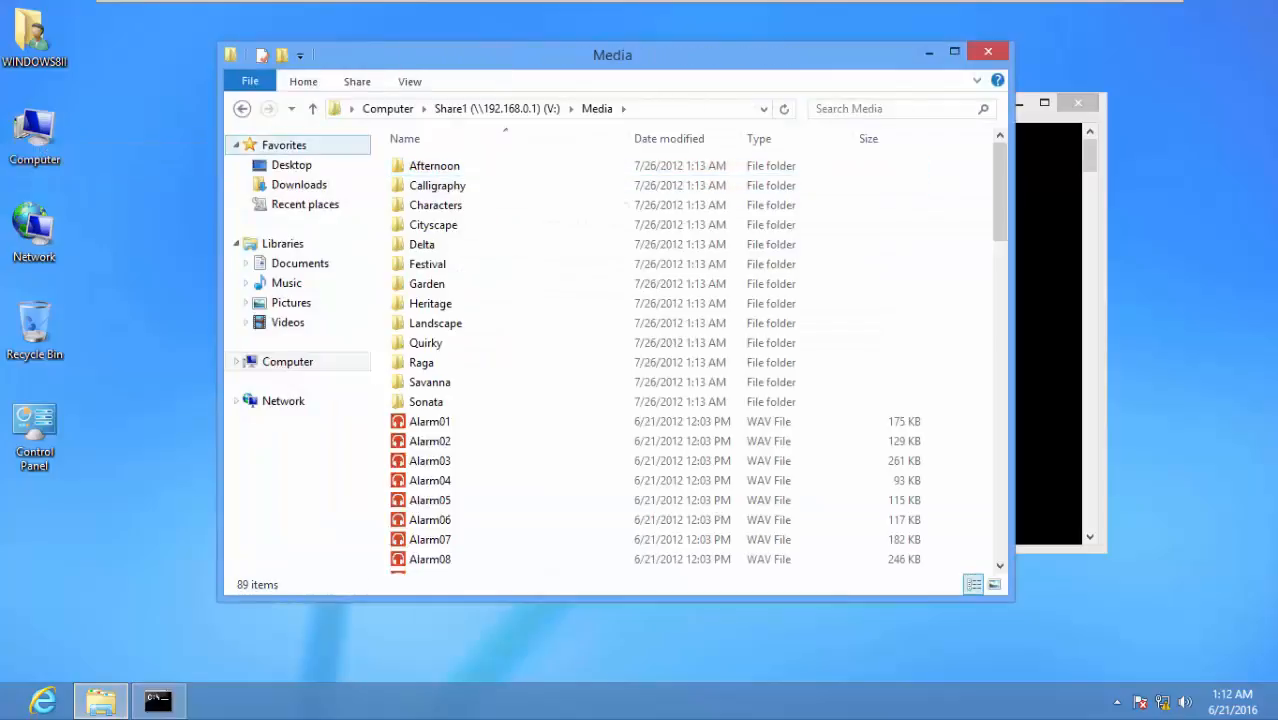
left_click(241, 108)
left_click(241, 108)
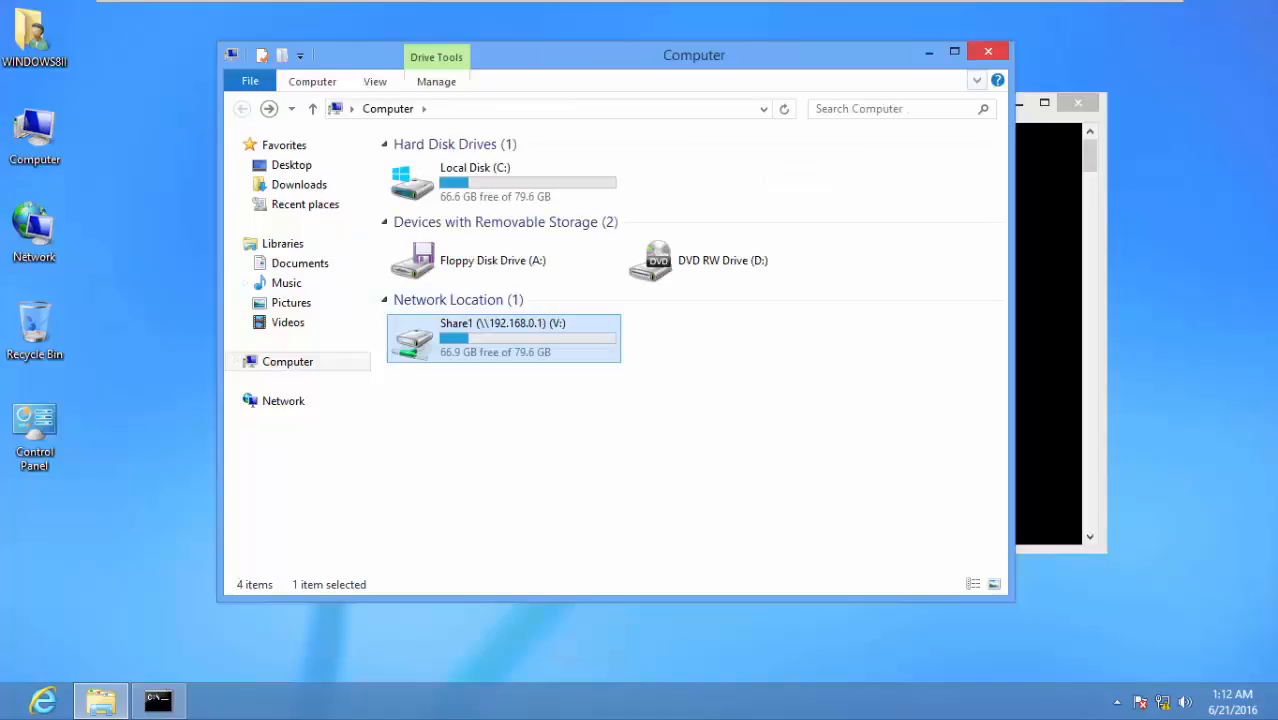
left_click(988, 51)
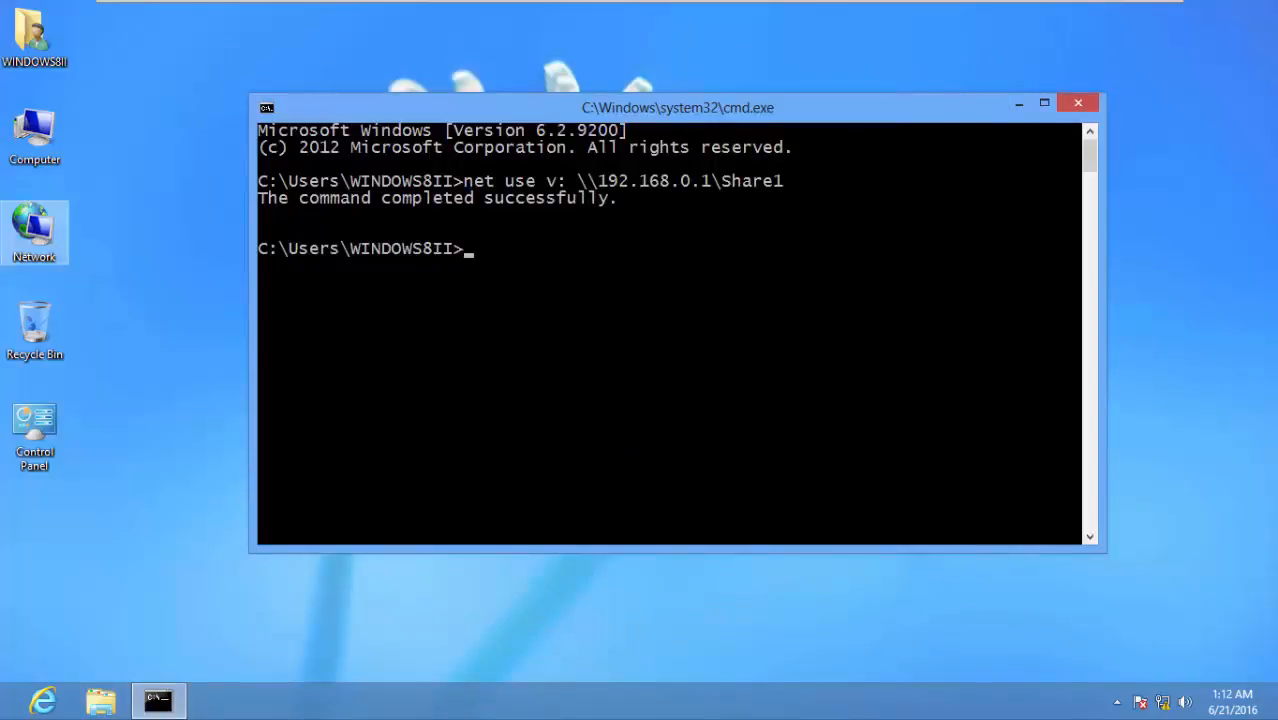